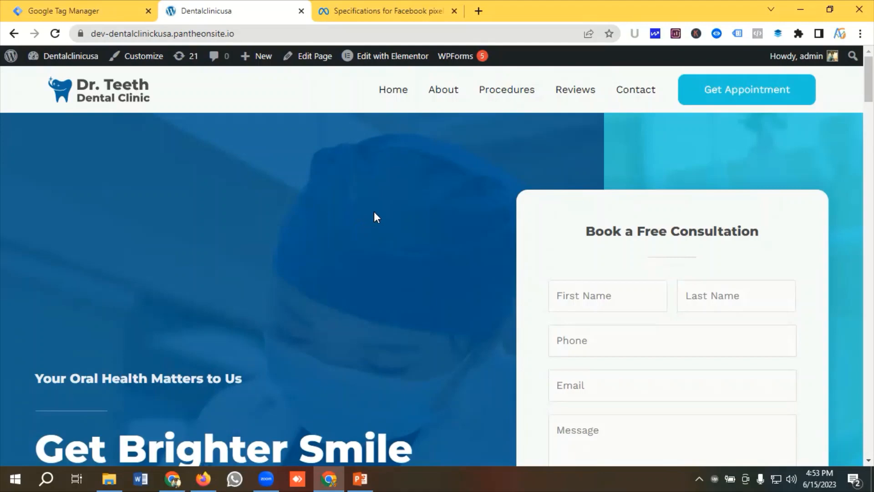
Look over the dental clinic home page, from the Book a Free Consultation form to the procedures section.
{"action": "scroll", "coordinate": [376, 217], "scroll_direction": "down", "scroll_amount": 20}
{"action": "scroll", "coordinate": [383, 210], "scroll_direction": "up", "scroll_amount": 20}
{"action": "scroll", "coordinate": [381, 209], "scroll_direction": "down", "scroll_amount": 5}
{"action": "scroll", "coordinate": [382, 208], "scroll_direction": "up", "scroll_amount": 5}
{"action": "scroll", "coordinate": [381, 208], "scroll_direction": "down", "scroll_amount": 5}
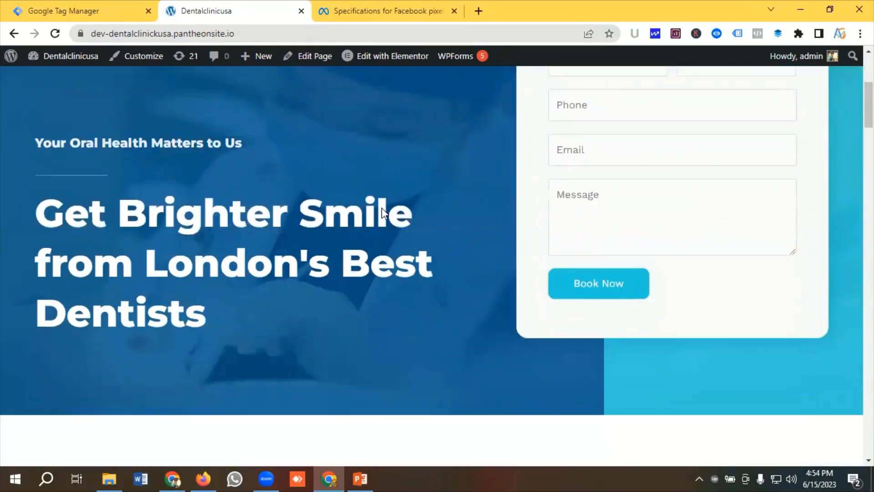
{"action": "scroll", "coordinate": [382, 209], "scroll_direction": "down", "scroll_amount": 15}
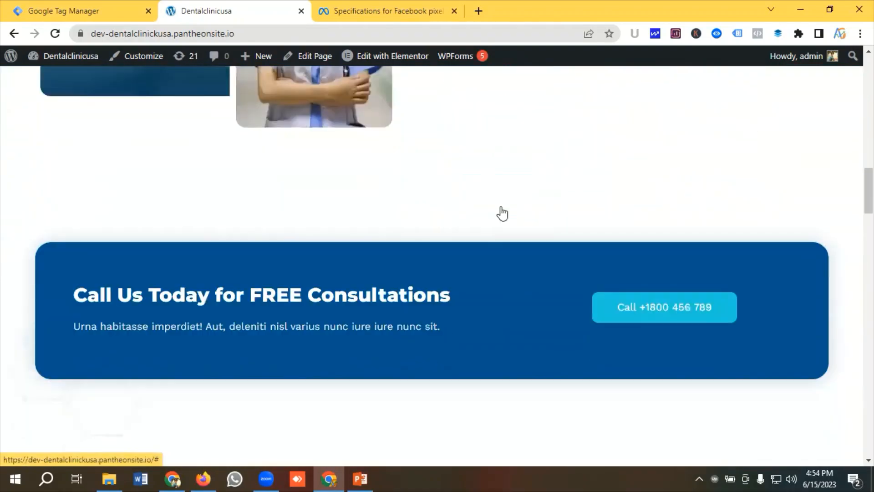
{"action": "scroll", "coordinate": [503, 214], "scroll_direction": "down", "scroll_amount": 13}
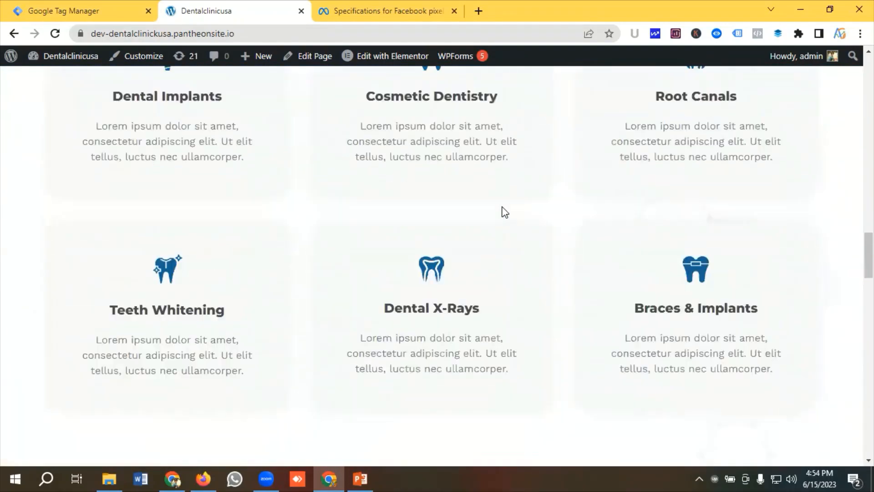
{"action": "scroll", "coordinate": [502, 212], "scroll_direction": "up", "scroll_amount": 20}
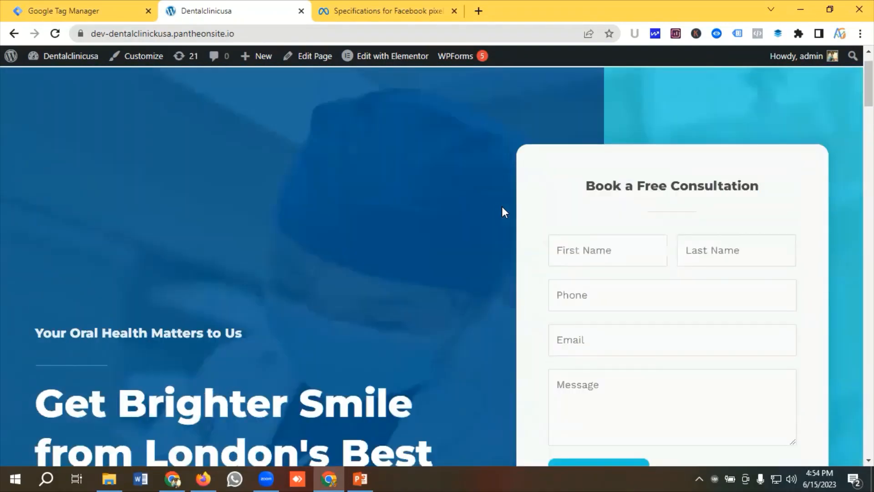
{"action": "scroll", "coordinate": [501, 206], "scroll_direction": "up", "scroll_amount": 1}
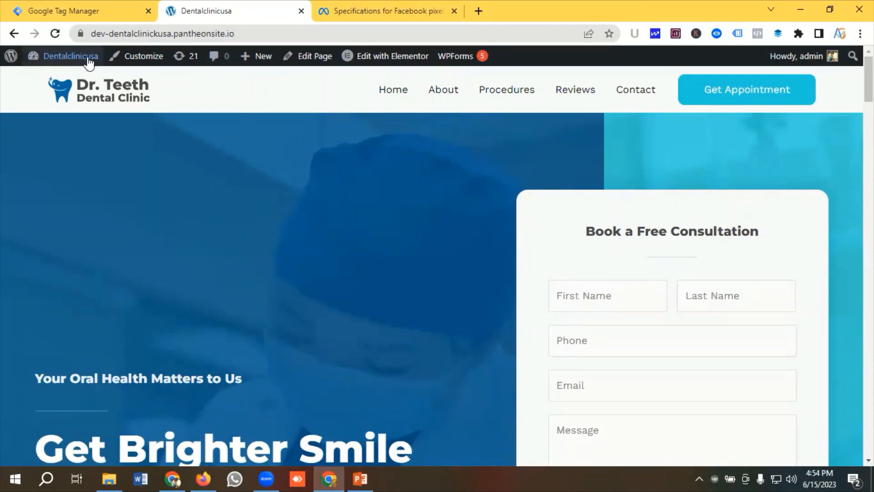
Compare the Dental Usa container's tag list in Google Tag Manager with the clinic website.
{"action": "left_click", "coordinate": [87, 10]}
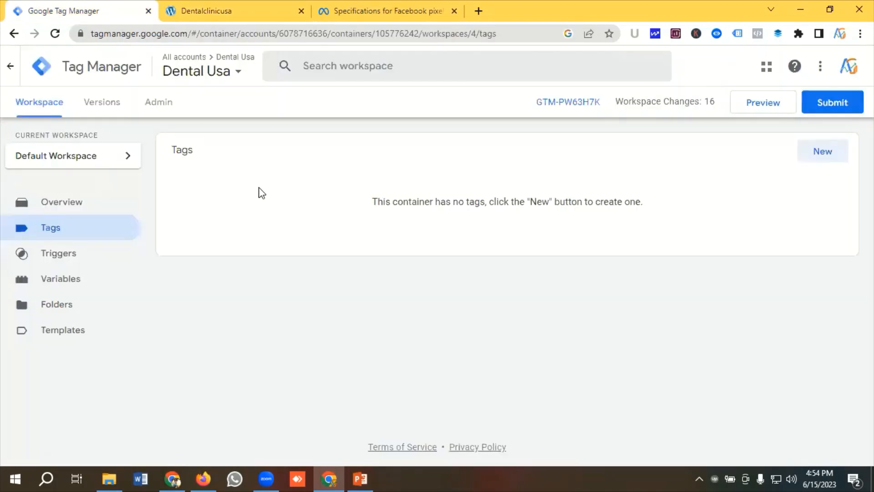
{"action": "left_click", "coordinate": [208, 5]}
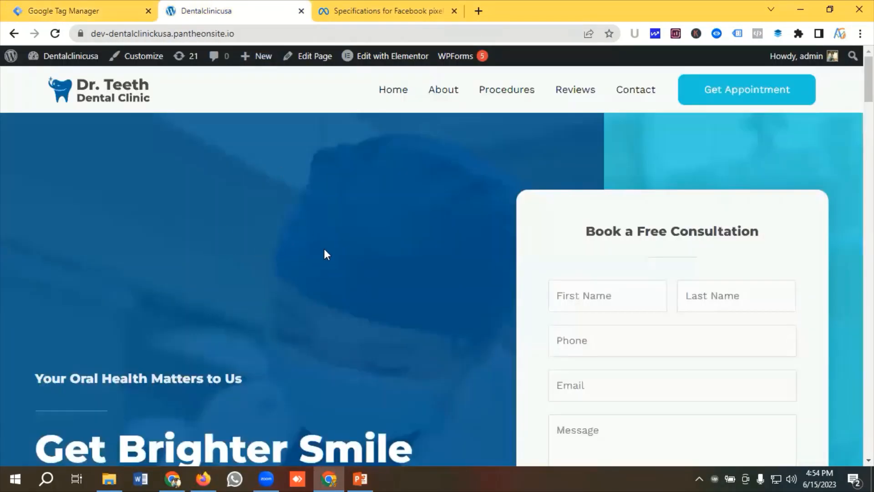
{"action": "left_click", "coordinate": [75, 7]}
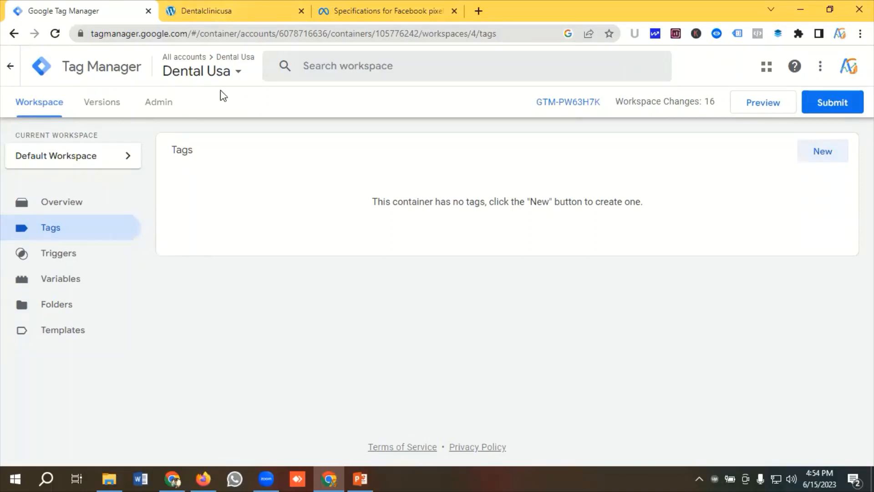
{"action": "left_click", "coordinate": [246, 11]}
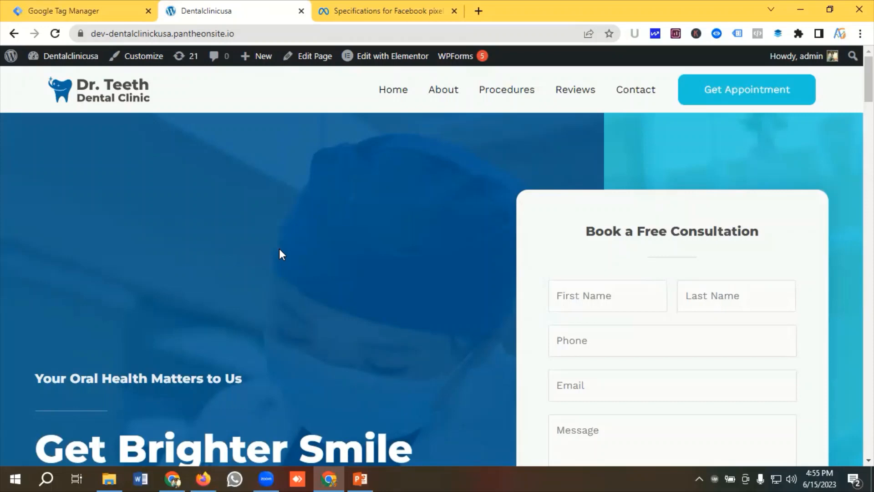
{"action": "scroll", "coordinate": [213, 244], "scroll_direction": "down", "scroll_amount": 3}
{"action": "scroll", "coordinate": [213, 244], "scroll_direction": "up", "scroll_amount": 3}
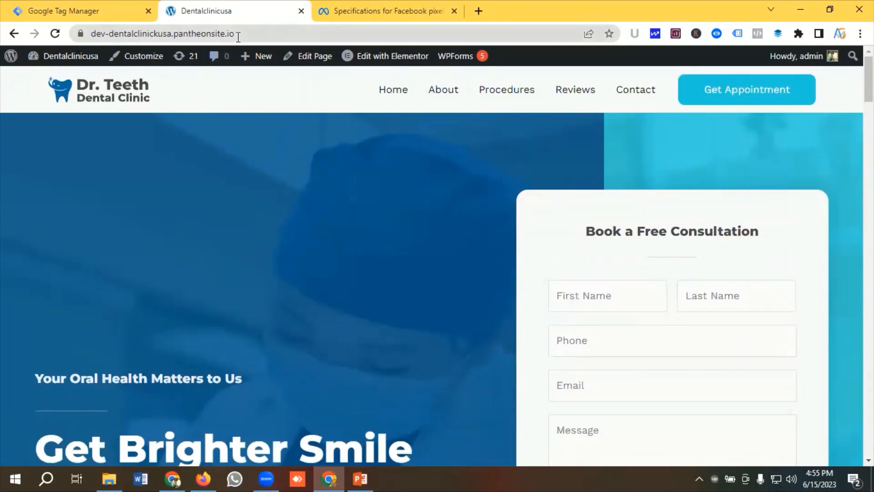
Open the clinic site's WordPress admin dashboard at the /wp-admin address.
{"action": "left_click", "coordinate": [260, 33]}
{"action": "left_click", "coordinate": [269, 32]}
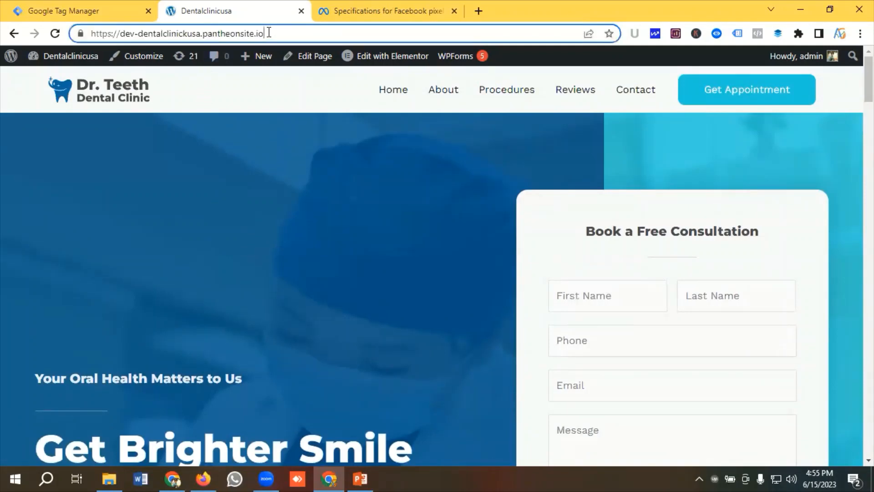
{"action": "type", "text": "/wp"}
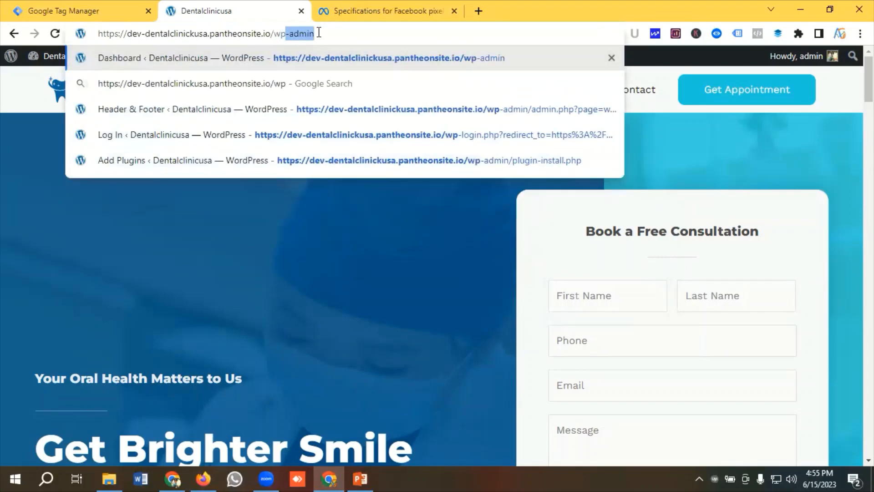
{"action": "key", "text": "Return"}
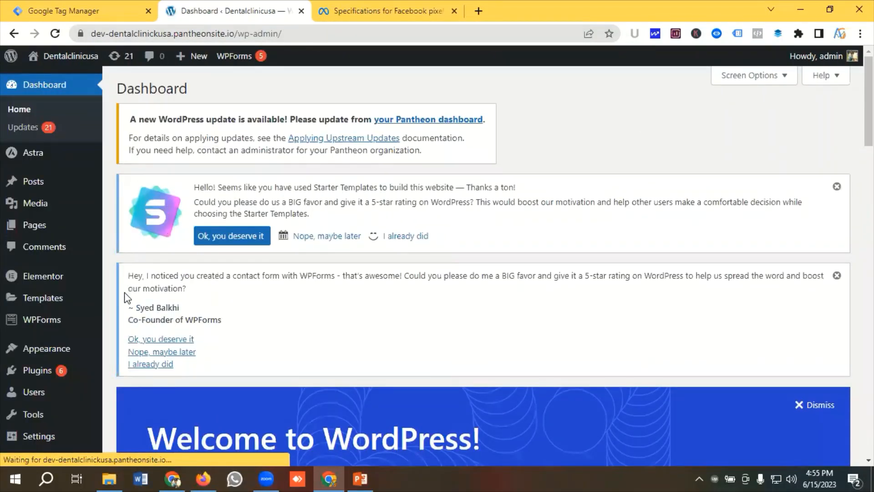
Search the WordPress plugin directory for "Insert Header Footer" and locate the WPCode plugin.
{"action": "scroll", "coordinate": [53, 300], "scroll_direction": "down", "scroll_amount": 2}
{"action": "mouse_move", "coordinate": [38, 344]}
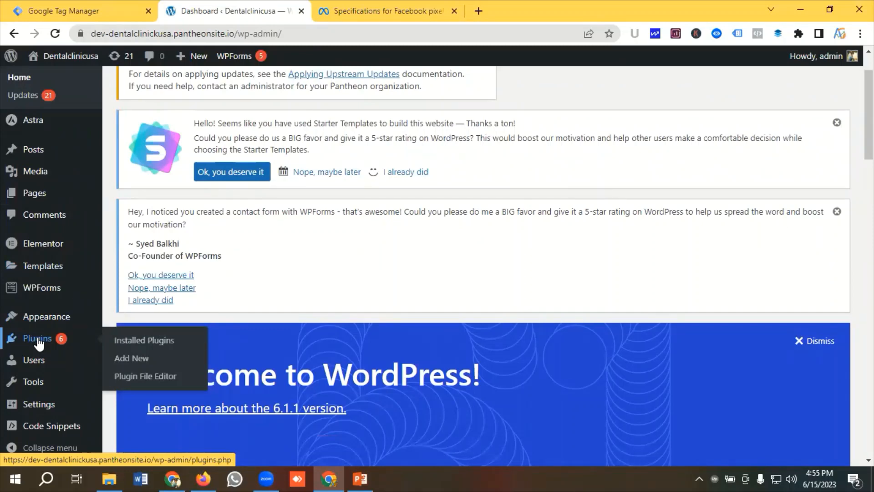
{"action": "left_click", "coordinate": [122, 358]}
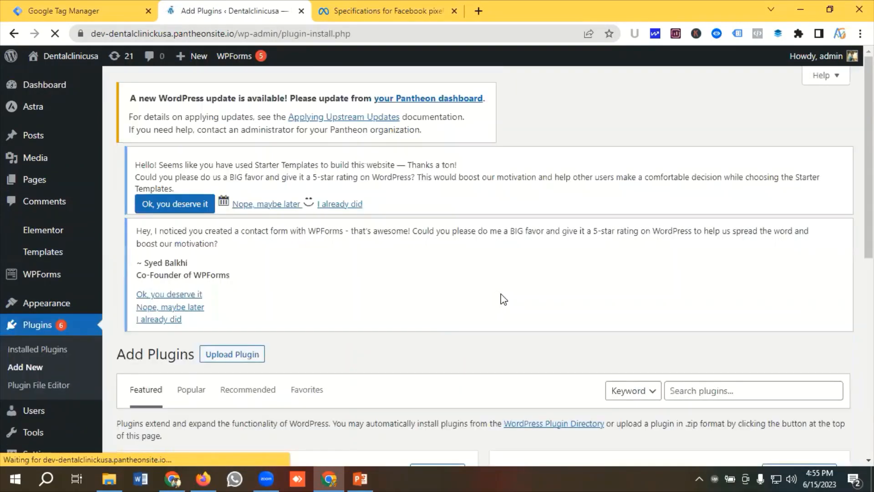
{"action": "scroll", "coordinate": [655, 252], "scroll_direction": "down", "scroll_amount": 2}
{"action": "scroll", "coordinate": [654, 252], "scroll_direction": "down", "scroll_amount": 3}
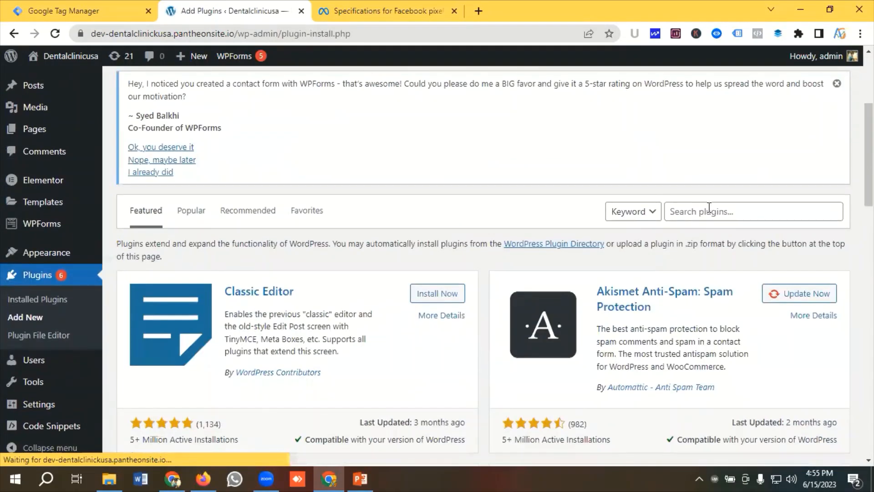
{"action": "left_click", "coordinate": [728, 212]}
{"action": "left_click", "coordinate": [743, 246]}
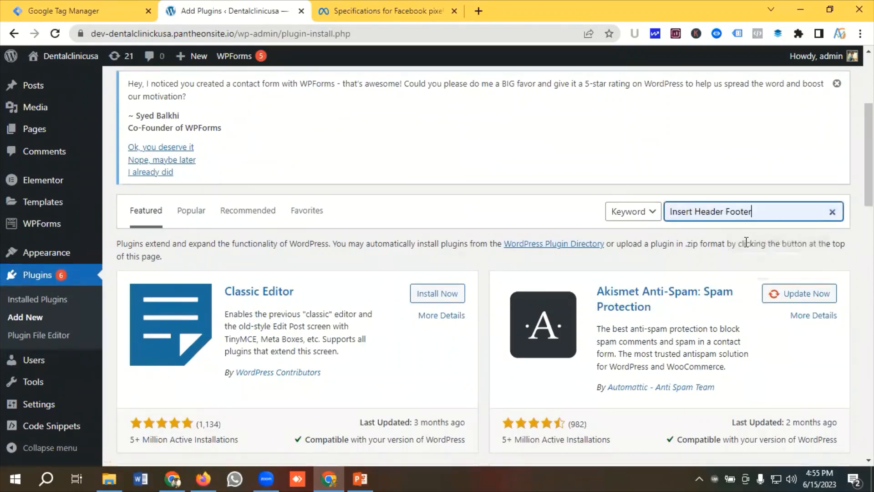
{"action": "scroll", "coordinate": [747, 241], "scroll_direction": "down", "scroll_amount": 5}
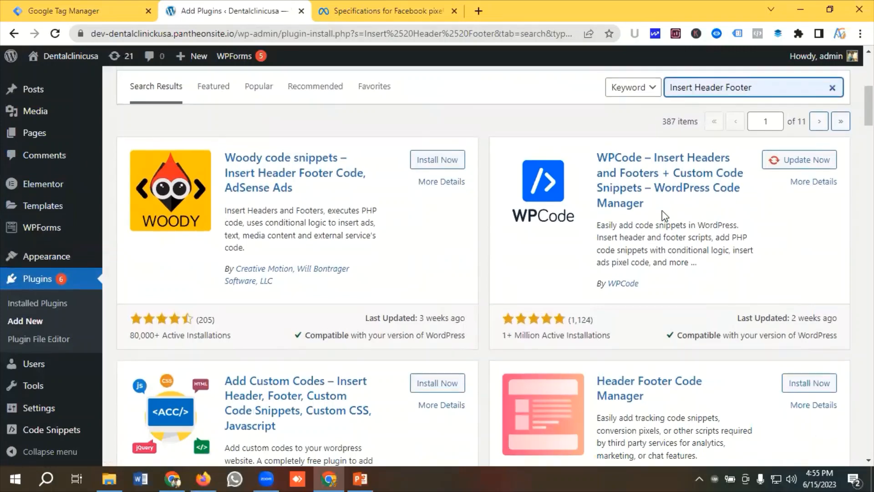
{"action": "scroll", "coordinate": [663, 210], "scroll_direction": "up", "scroll_amount": 1}
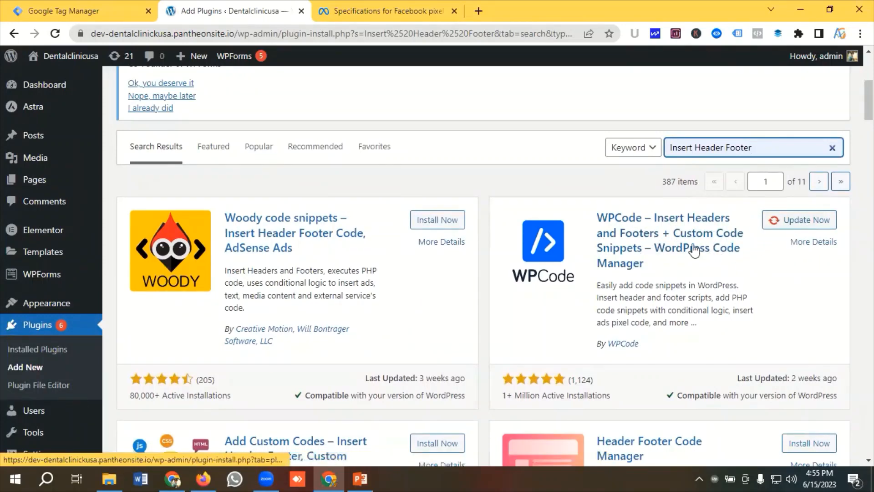
Open WPCode's global Header & Footer page and look over the Header and Body script boxes.
{"action": "scroll", "coordinate": [13, 338], "scroll_direction": "down", "scroll_amount": 5}
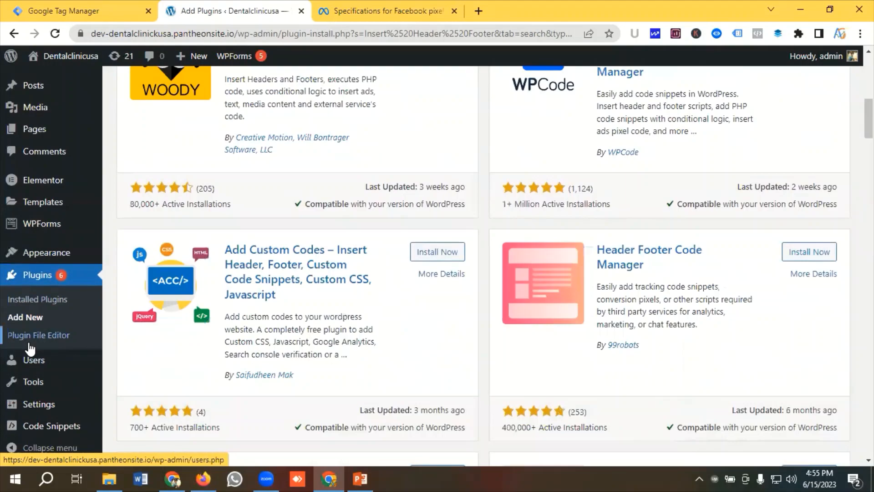
{"action": "mouse_move", "coordinate": [53, 433]}
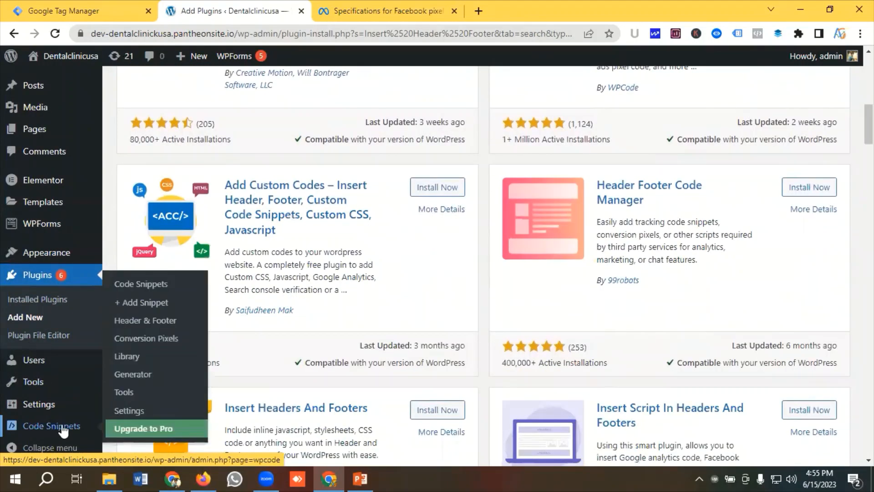
{"action": "left_click", "coordinate": [159, 323]}
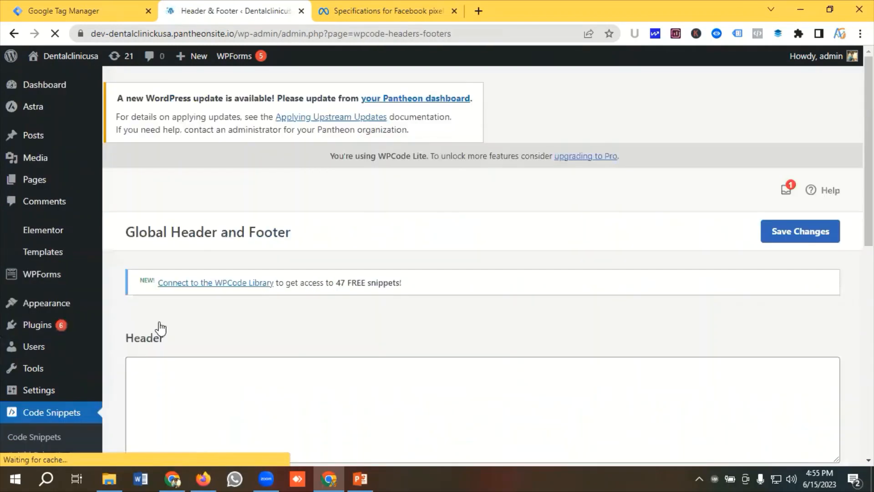
{"action": "scroll", "coordinate": [216, 326], "scroll_direction": "down", "scroll_amount": 3}
{"action": "scroll", "coordinate": [219, 327], "scroll_direction": "down", "scroll_amount": 1}
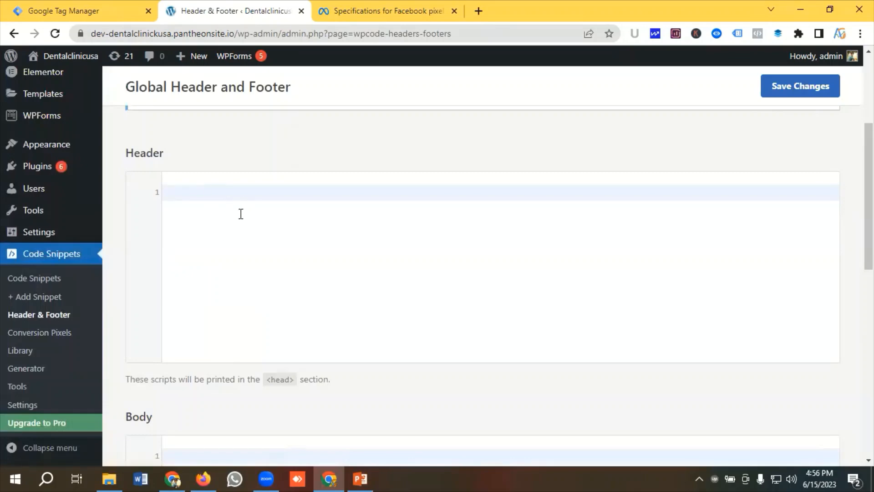
{"action": "scroll", "coordinate": [236, 231], "scroll_direction": "down", "scroll_amount": 5}
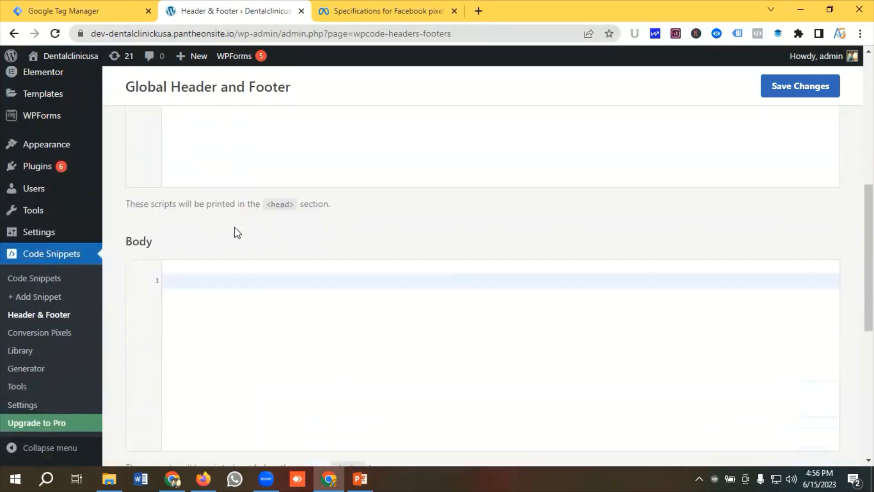
{"action": "scroll", "coordinate": [241, 254], "scroll_direction": "up", "scroll_amount": 1}
Switch to Google Tag Manager, open the Dental Usa container's installation code and copy the head snippet.
{"action": "left_click", "coordinate": [89, 11]}
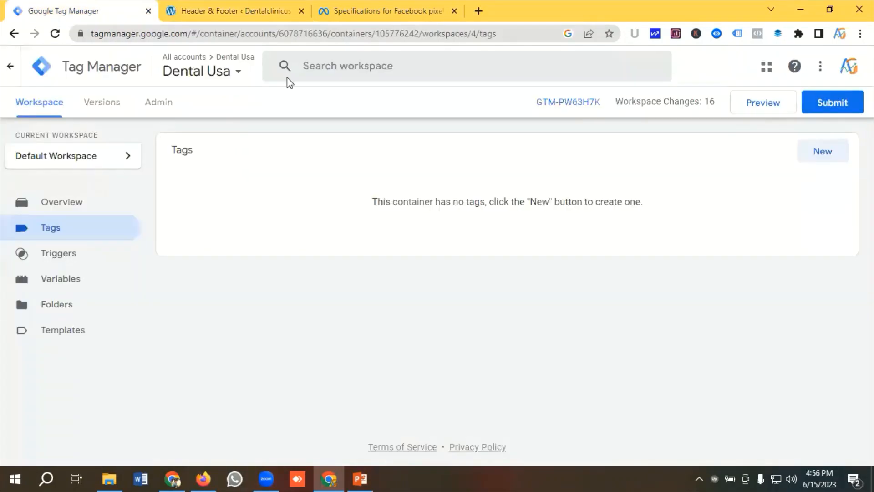
{"action": "left_click", "coordinate": [561, 102]}
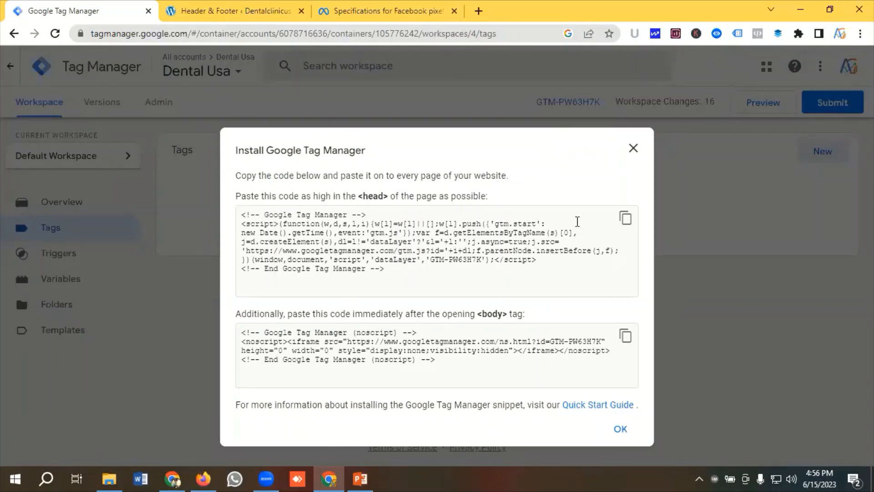
{"action": "left_click", "coordinate": [625, 220]}
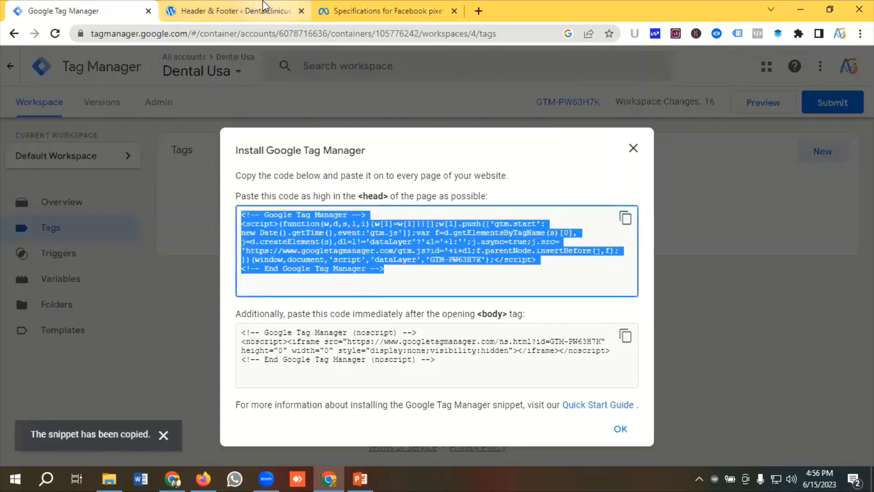
Paste the head snippet into the Header scripts of WPCode on the WordPress site and save the changes.
{"action": "left_click", "coordinate": [270, 13]}
{"action": "scroll", "coordinate": [212, 218], "scroll_direction": "up", "scroll_amount": 4}
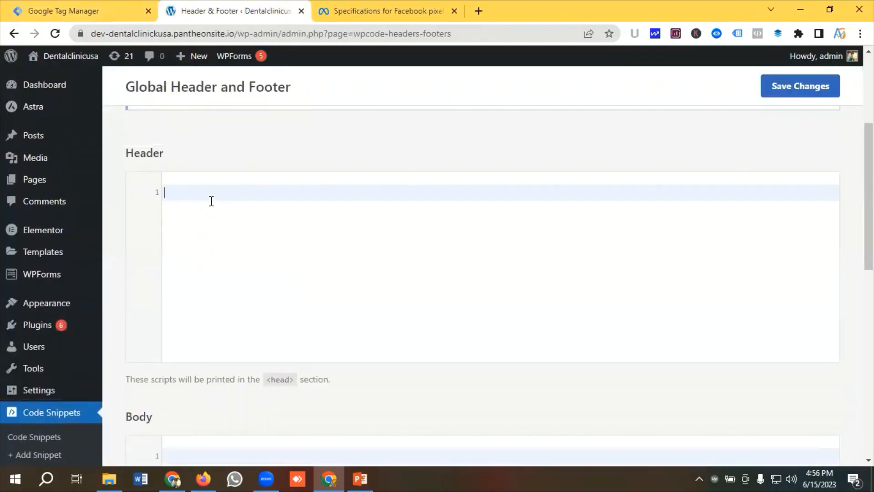
{"action": "key", "text": "ctrl+v"}
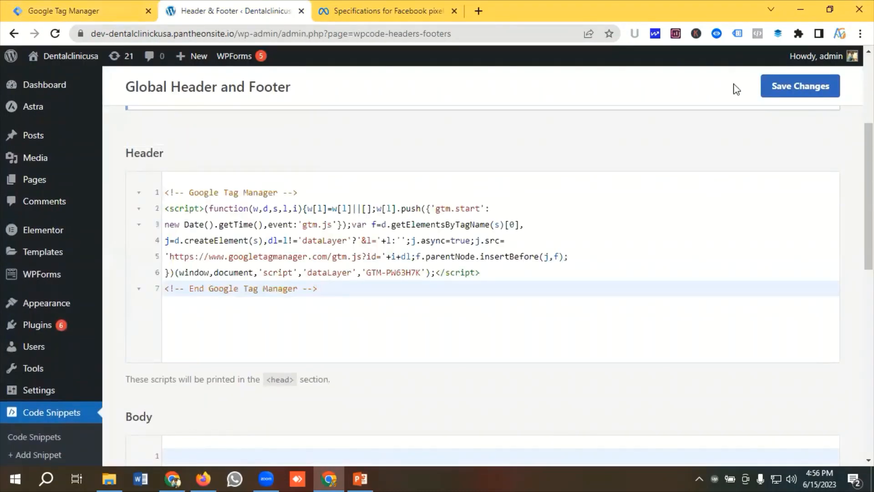
{"action": "left_click", "coordinate": [790, 86]}
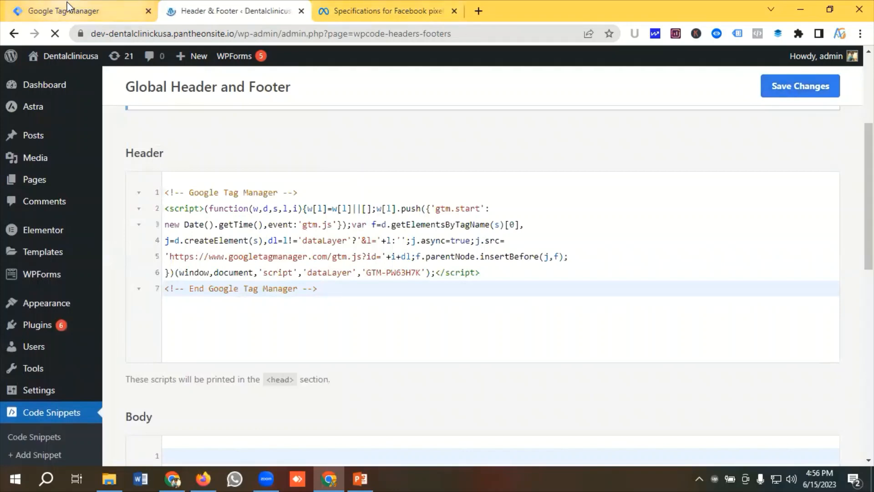
Copy the noscript body snippet from Google Tag Manager into WPCode's Body scripts and save the changes.
{"action": "left_click", "coordinate": [66, 10]}
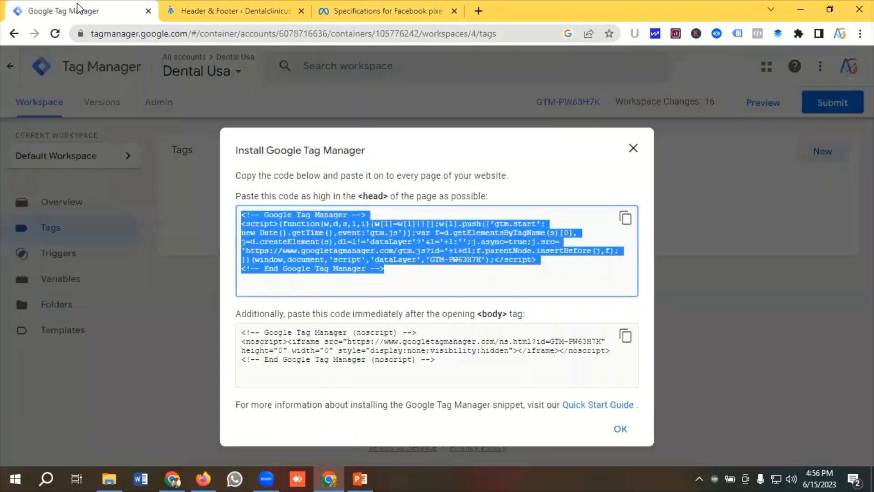
{"action": "left_click", "coordinate": [522, 326]}
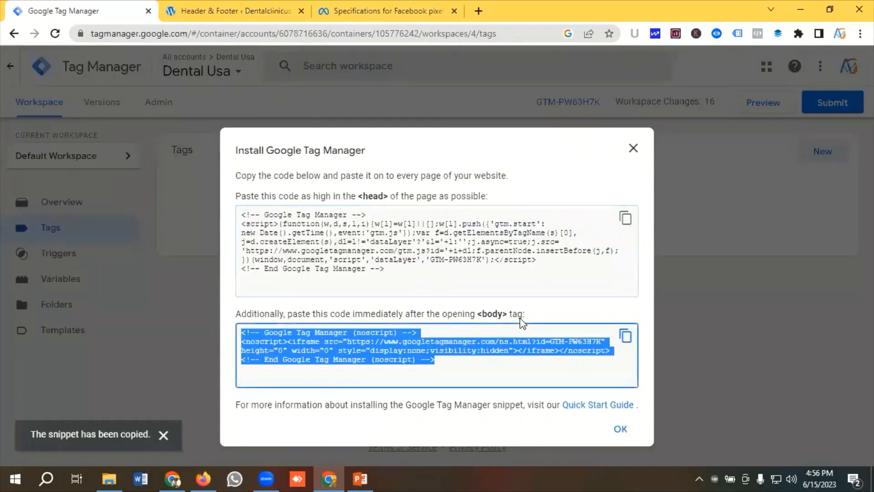
{"action": "left_click", "coordinate": [236, 11]}
{"action": "scroll", "coordinate": [266, 314], "scroll_direction": "down", "scroll_amount": 3}
{"action": "scroll", "coordinate": [266, 314], "scroll_direction": "down", "scroll_amount": 6}
{"action": "left_click", "coordinate": [213, 233]}
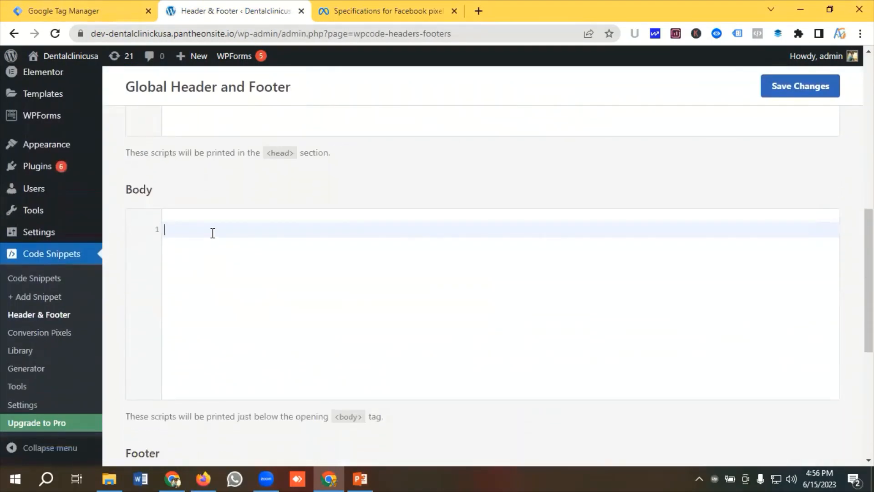
{"action": "key", "text": "ctrl+v"}
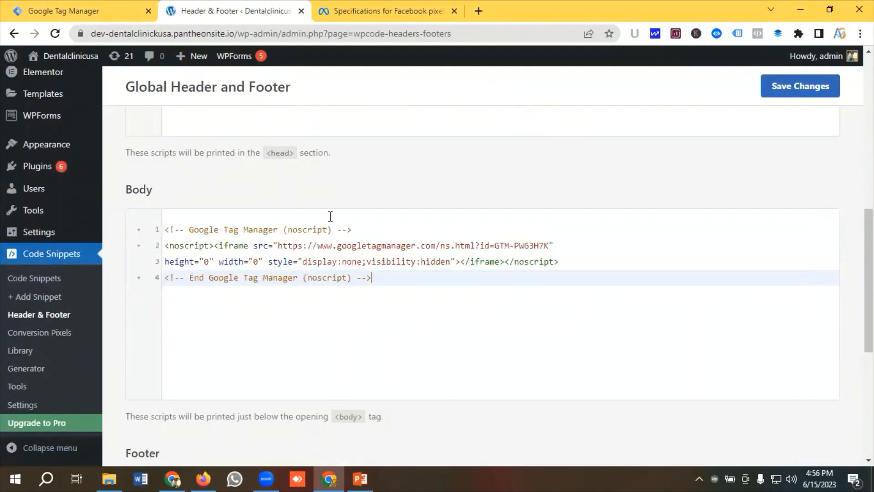
{"action": "left_click", "coordinate": [793, 92]}
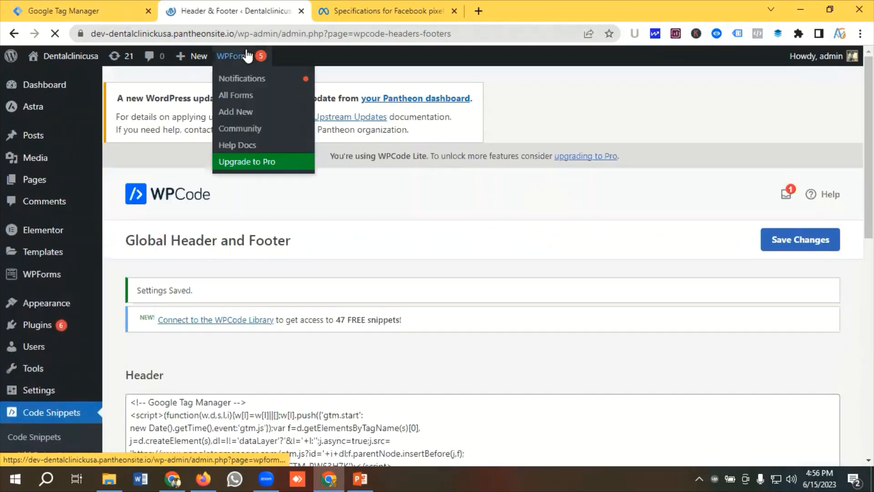
Load the dental clinic site's homepage and check the installed Google Tag Manager tag with Tag Assistant Legacy.
{"action": "left_click_drag", "start_coordinate": [241, 34], "coordinate": [547, 45]}
{"action": "key", "text": "BackSpace"}
{"action": "key", "text": "Return"}
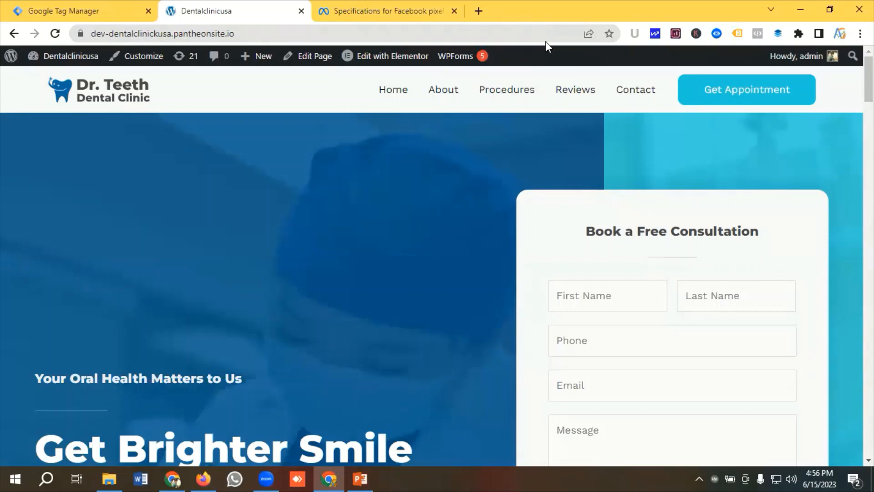
{"action": "left_click", "coordinate": [738, 33]}
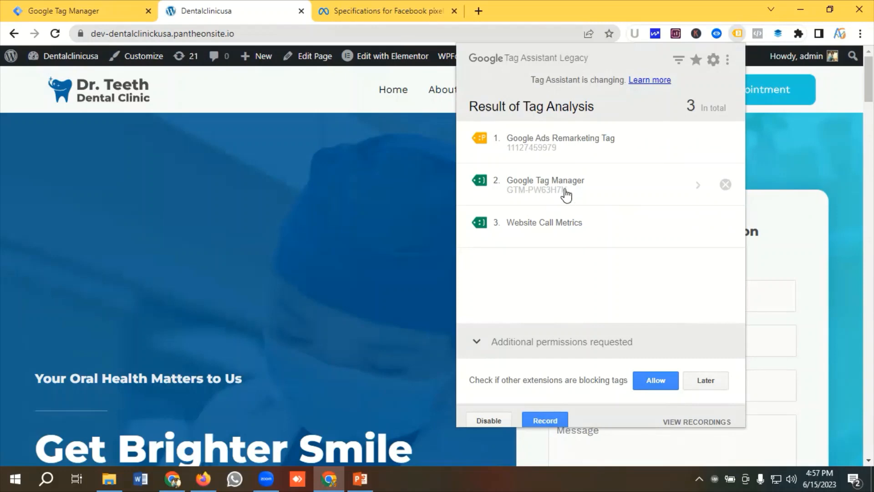
{"action": "left_click", "coordinate": [254, 168]}
Switch to Google Tag Manager, close the installation dialog and search the tag template gallery for Facebook Pixel.
{"action": "left_click", "coordinate": [80, 10]}
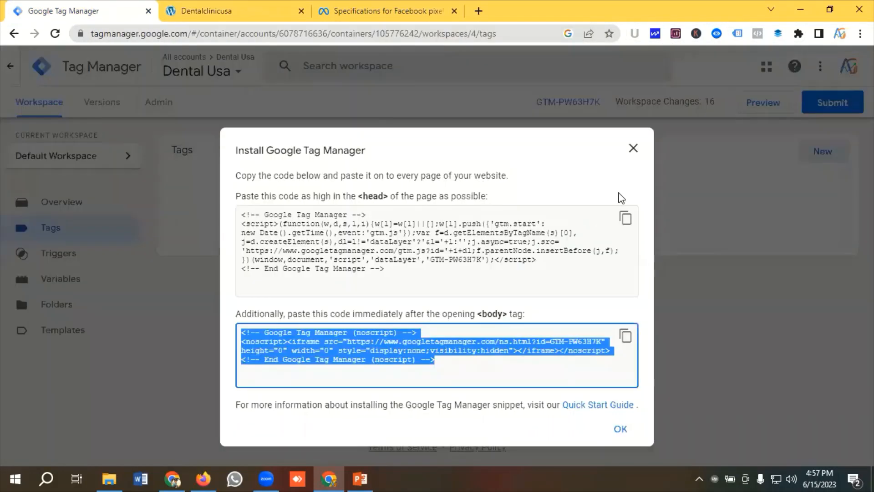
{"action": "left_click", "coordinate": [633, 149]}
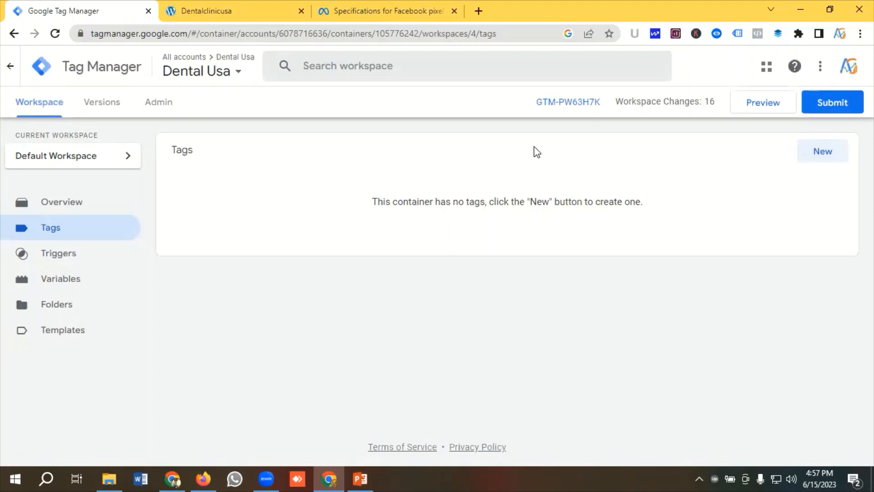
{"action": "left_click", "coordinate": [76, 337]}
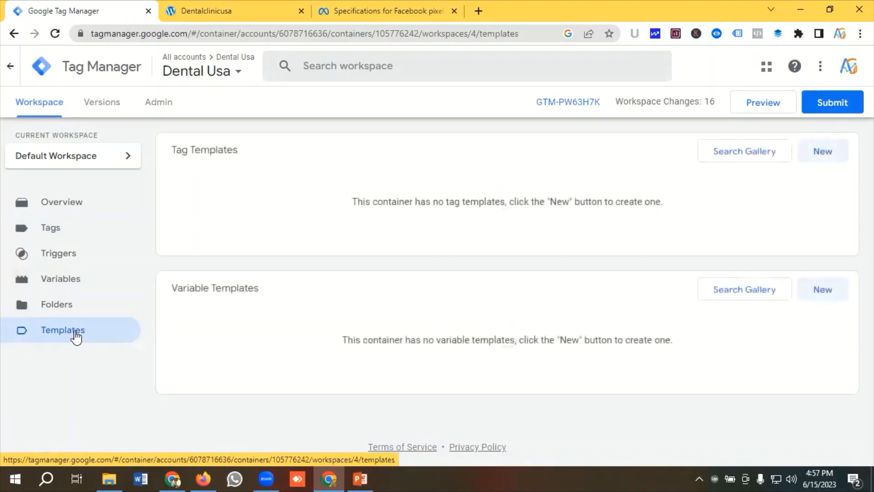
{"action": "left_click", "coordinate": [730, 162]}
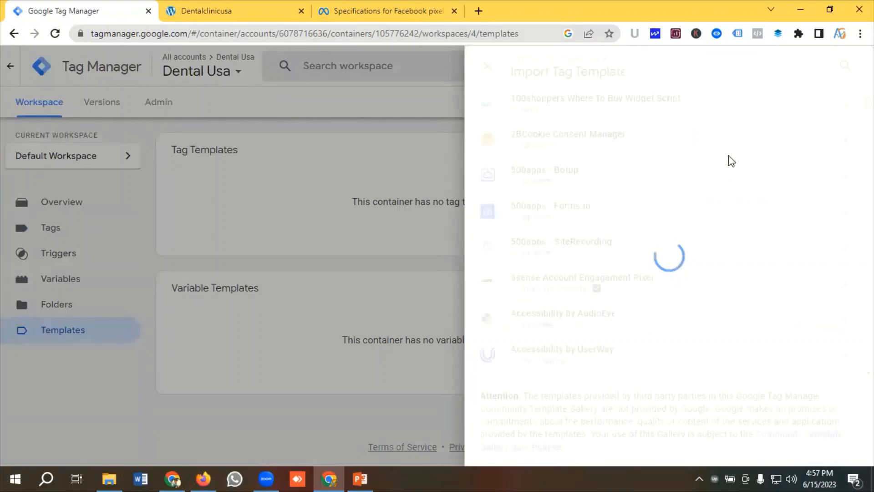
{"action": "left_click", "coordinate": [845, 67]}
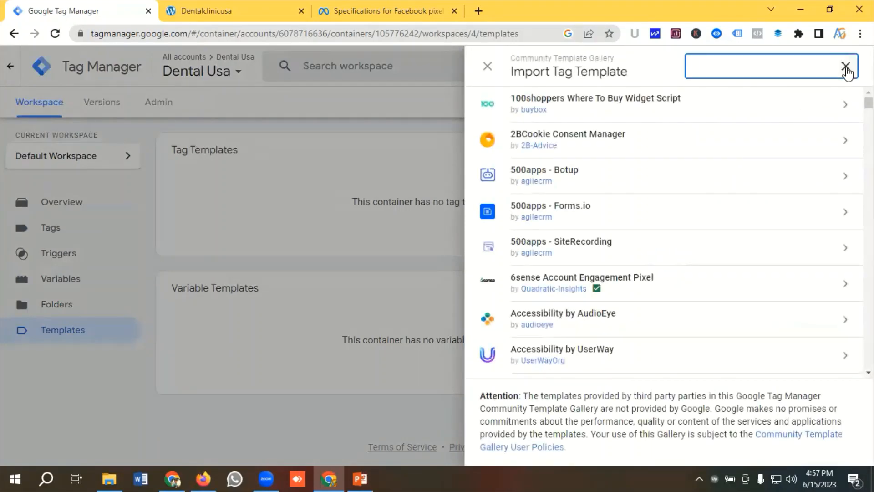
{"action": "type", "text": "Faceb"}
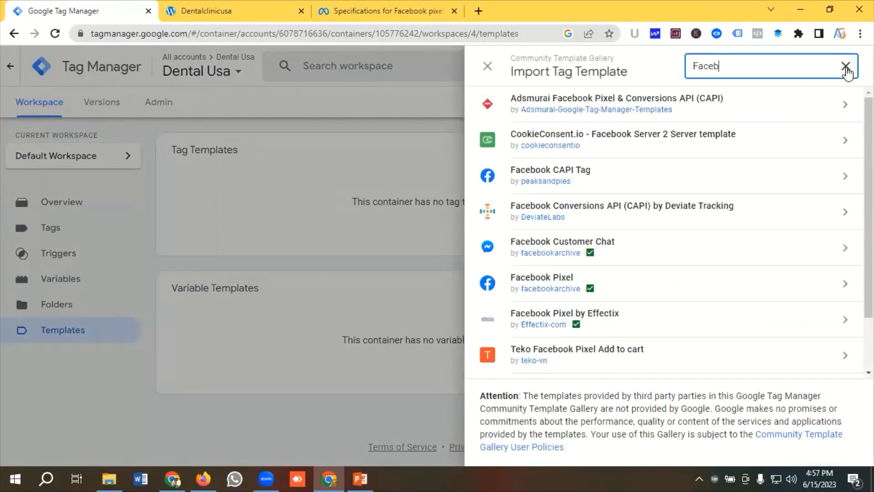
{"action": "type", "text": "ook Pixel"}
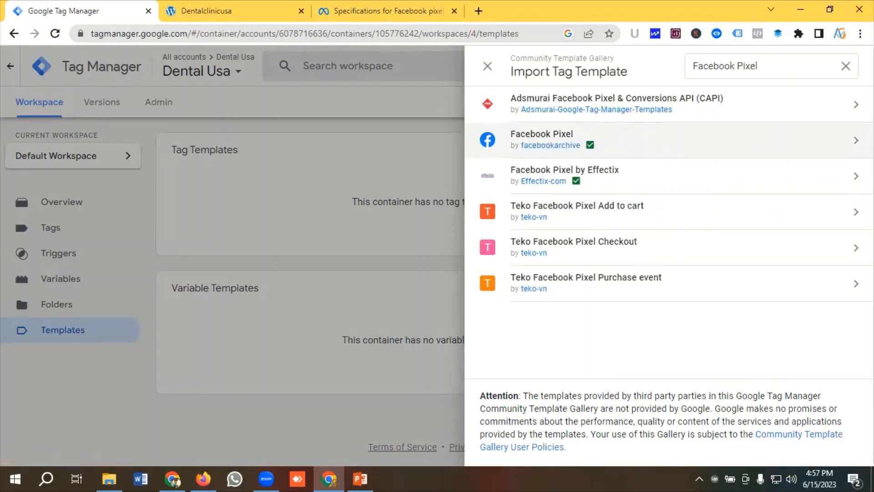
Add the Facebook Pixel template by facebookarchive to the workspace and accept its requested permissions.
{"action": "left_click", "coordinate": [769, 140]}
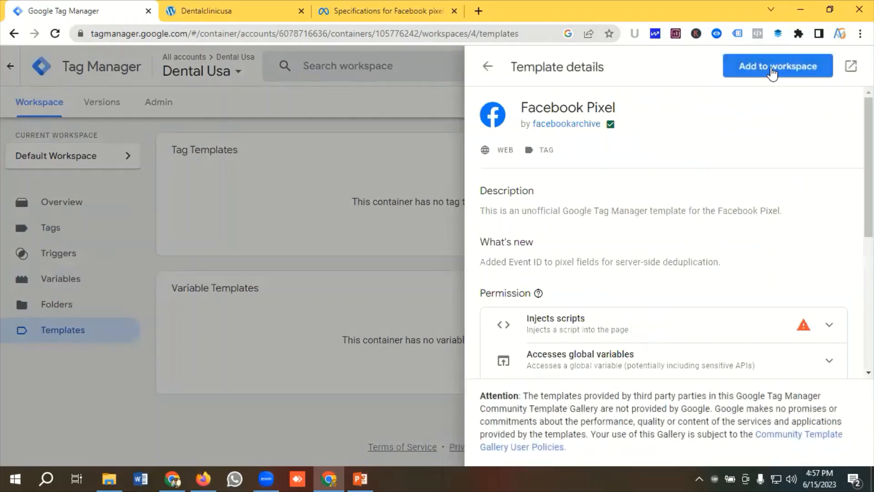
{"action": "left_click", "coordinate": [760, 69]}
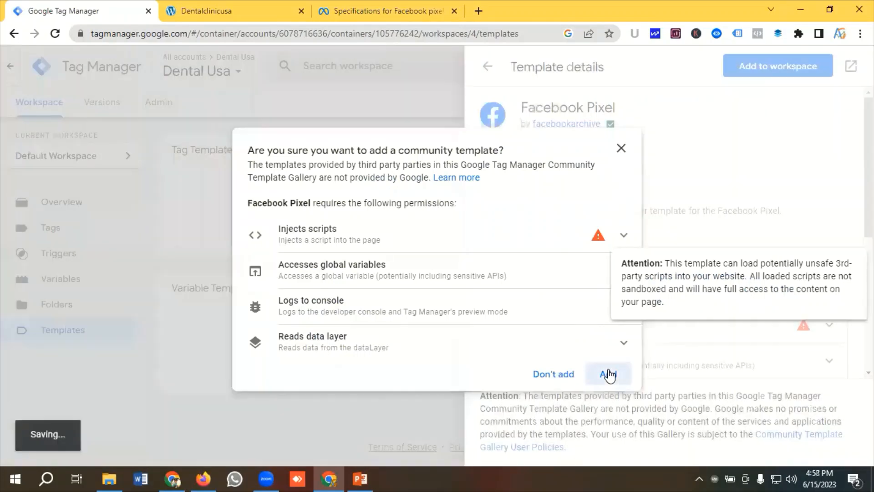
{"action": "left_click", "coordinate": [608, 373]}
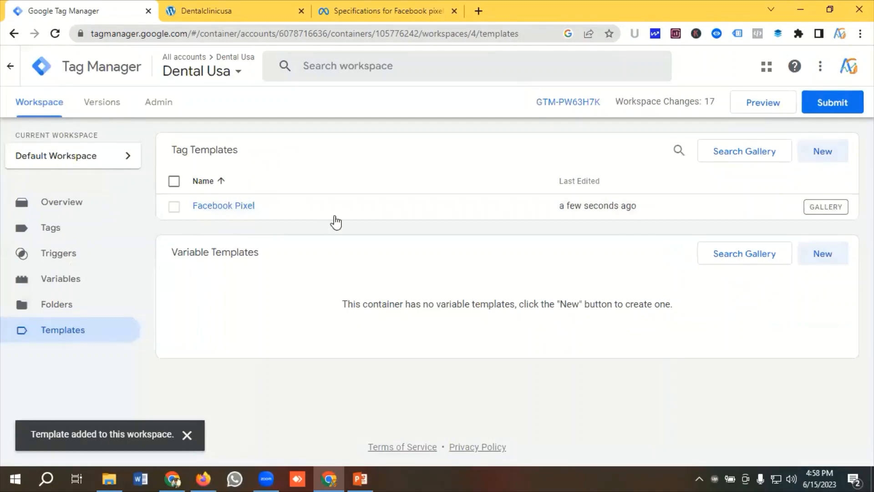
Create a new user-defined variable and name it Facebook Pixel Id.
{"action": "left_click", "coordinate": [75, 285]}
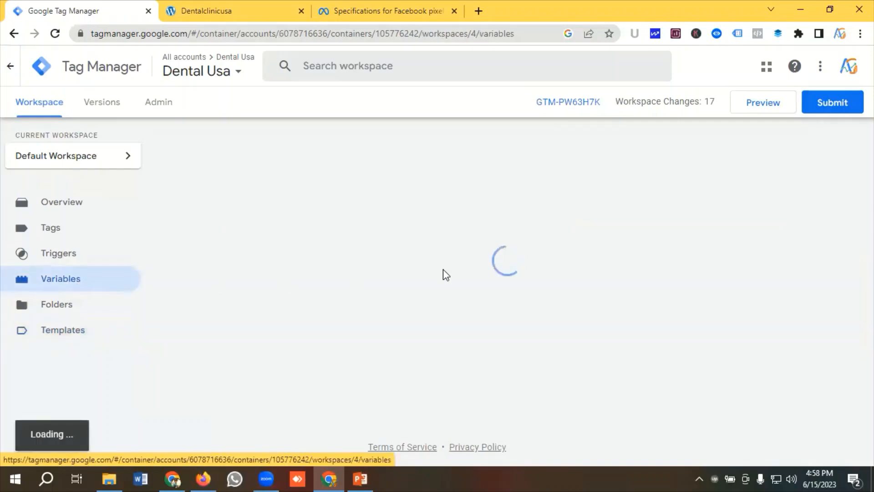
{"action": "scroll", "coordinate": [430, 245], "scroll_direction": "down", "scroll_amount": 2}
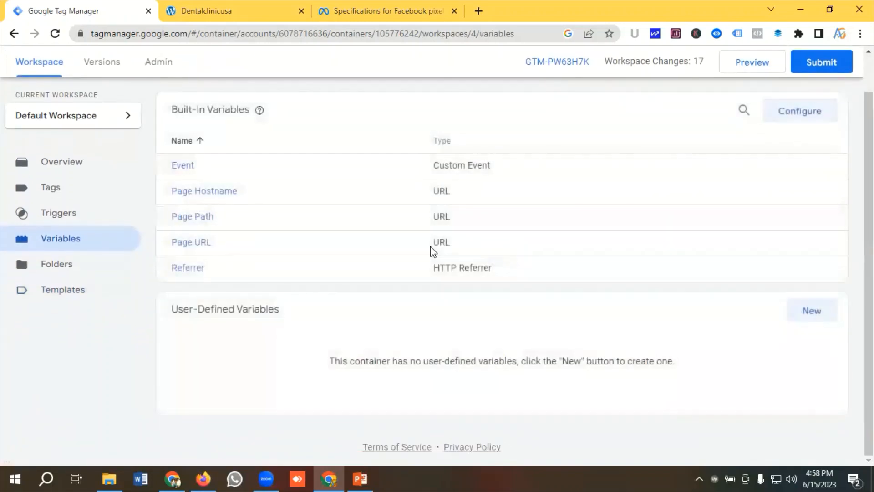
{"action": "left_click", "coordinate": [831, 313]}
{"action": "left_click", "coordinate": [209, 69]}
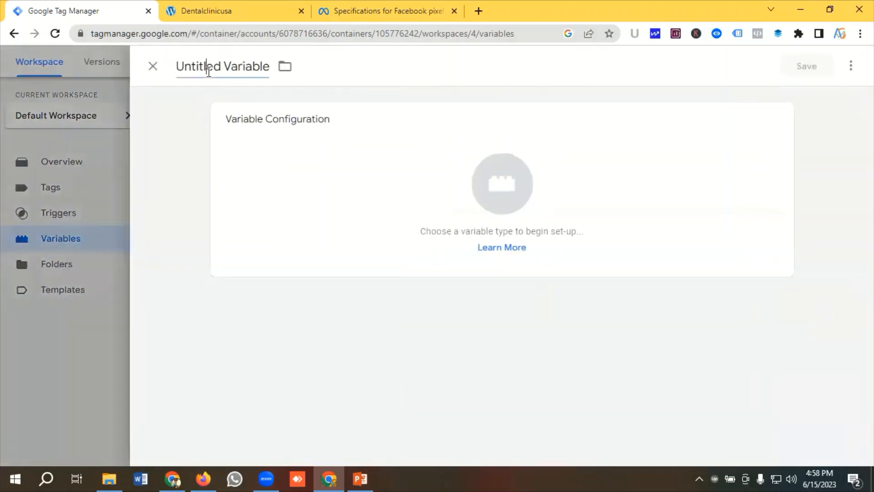
{"action": "key", "text": "ctrl+a"}
{"action": "key", "text": "BackSpace"}
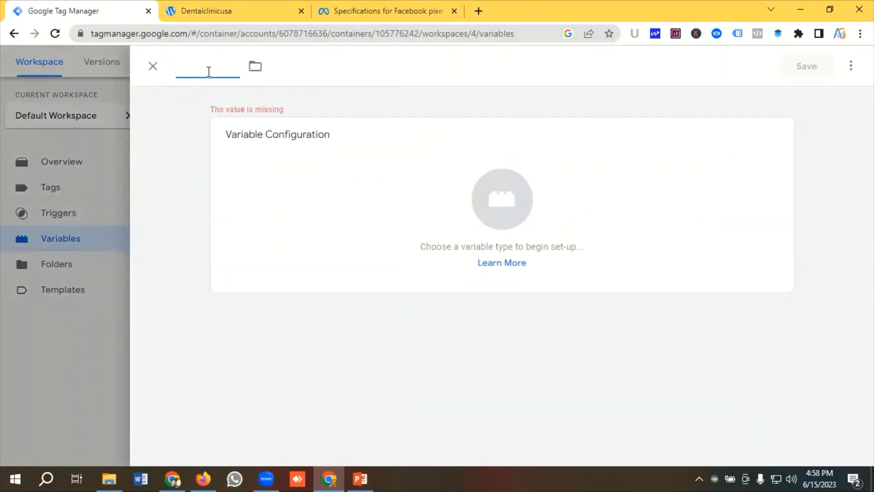
{"action": "type", "text": "Facebook"}
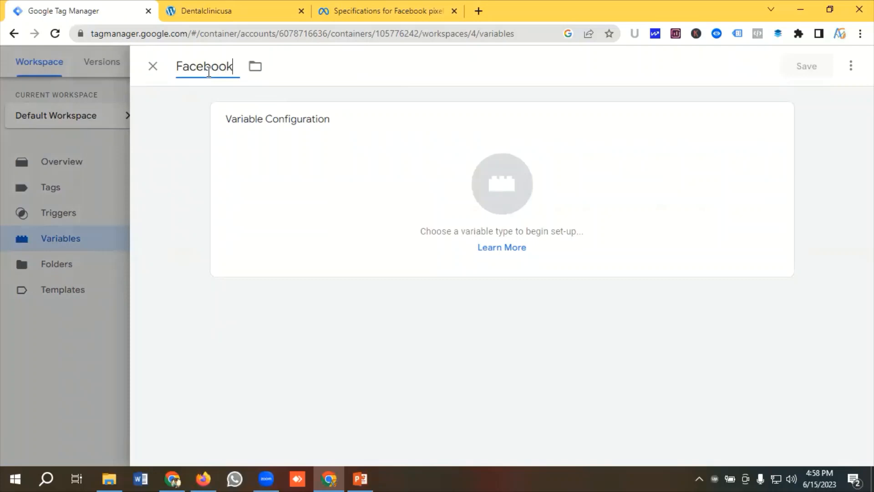
{"action": "type", "text": " Pixel "}
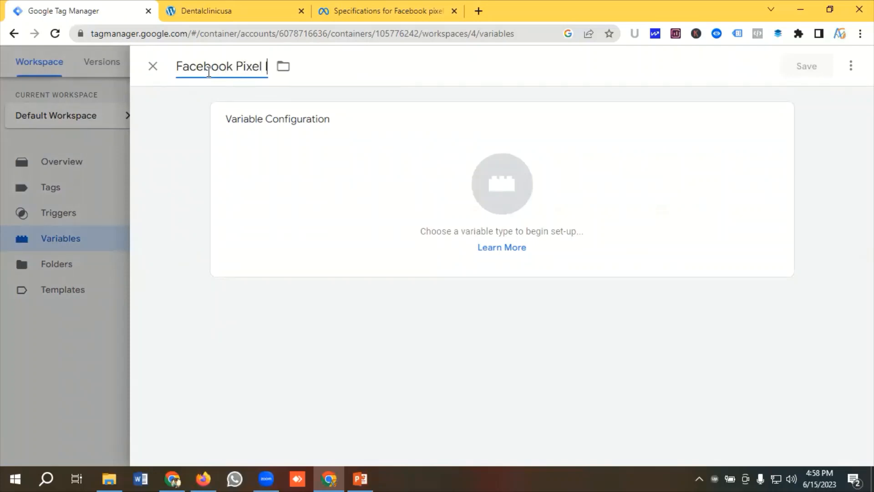
{"action": "type", "text": "Id"}
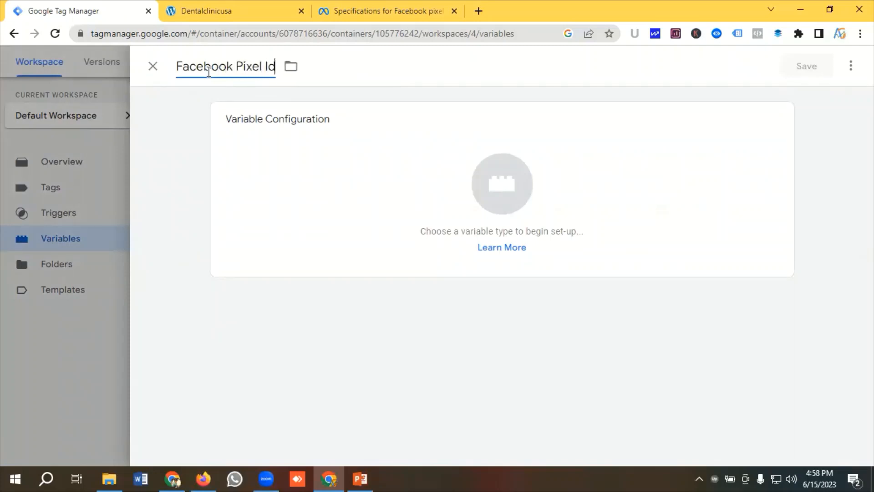
Set the type of the Facebook Pixel Id variable to Constant and go to its empty value.
{"action": "left_click", "coordinate": [486, 183]}
{"action": "scroll", "coordinate": [556, 202], "scroll_direction": "down", "scroll_amount": 5}
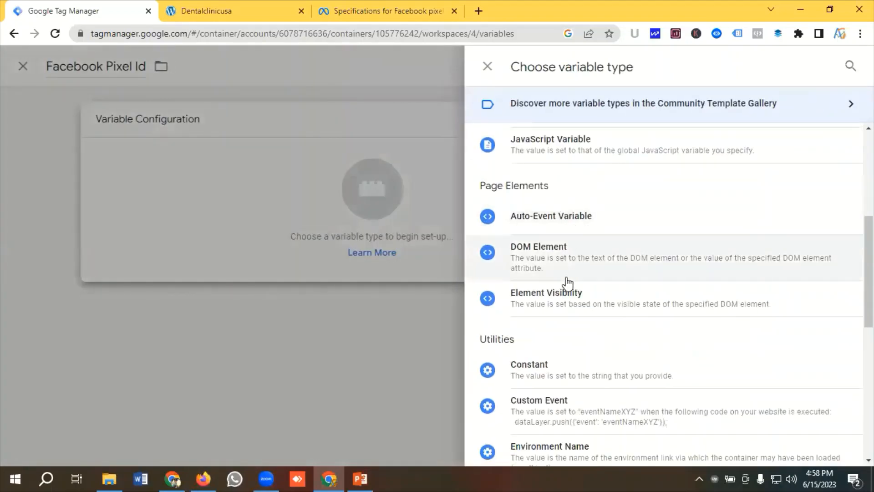
{"action": "scroll", "coordinate": [566, 292], "scroll_direction": "down", "scroll_amount": 3}
{"action": "left_click", "coordinate": [553, 248]}
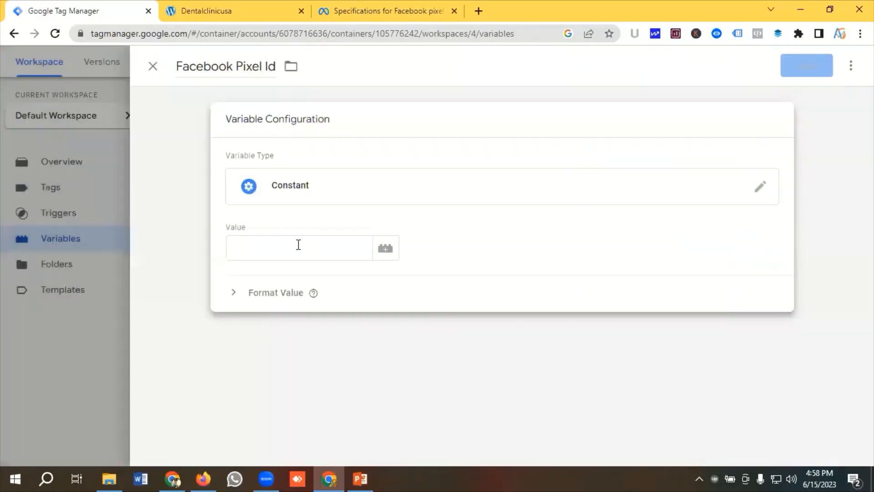
{"action": "left_click", "coordinate": [283, 245]}
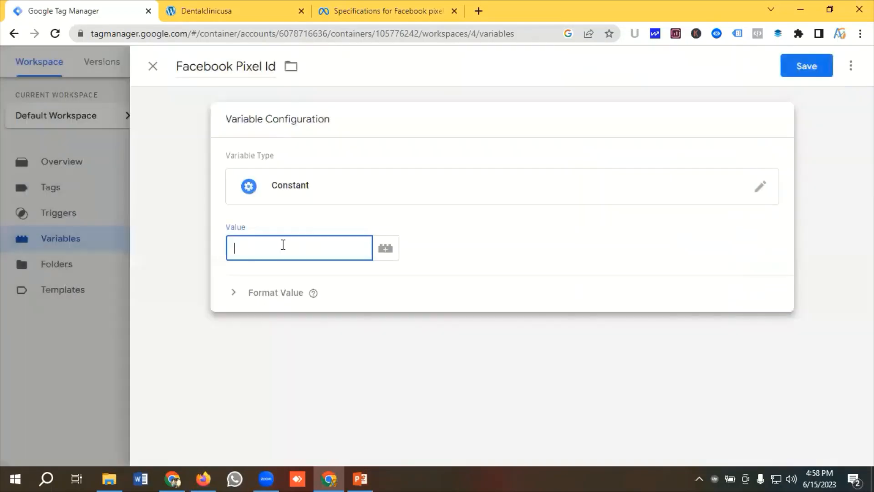
Switch to Meta Business Suite in Firefox, open the full business settings and go from there to Events Manager.
{"action": "left_click", "coordinate": [203, 478]}
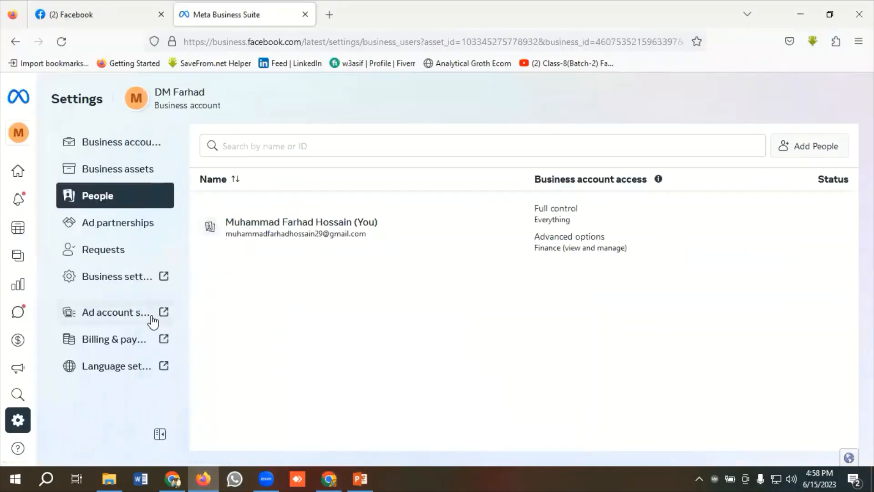
{"action": "left_click", "coordinate": [127, 279]}
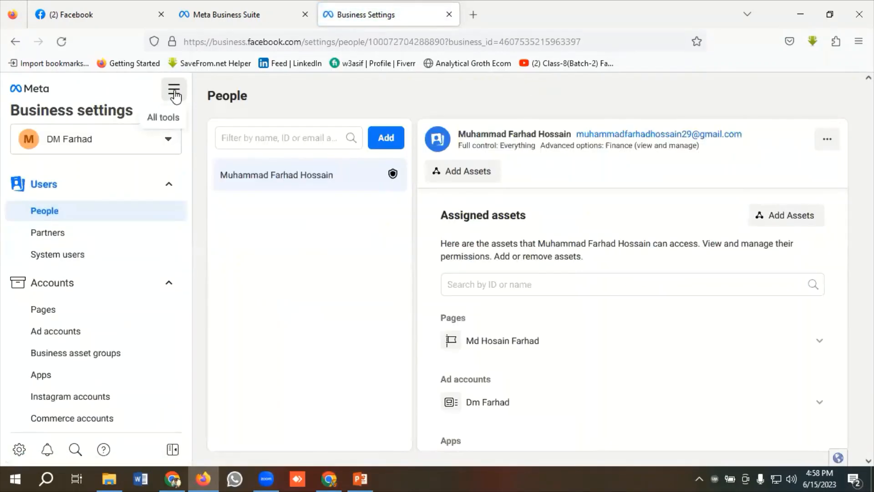
{"action": "left_click", "coordinate": [174, 93]}
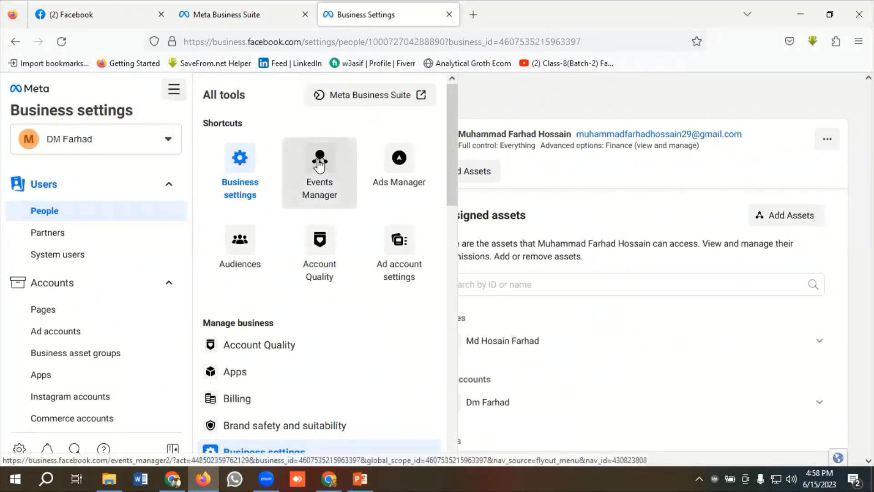
{"action": "left_click", "coordinate": [320, 165]}
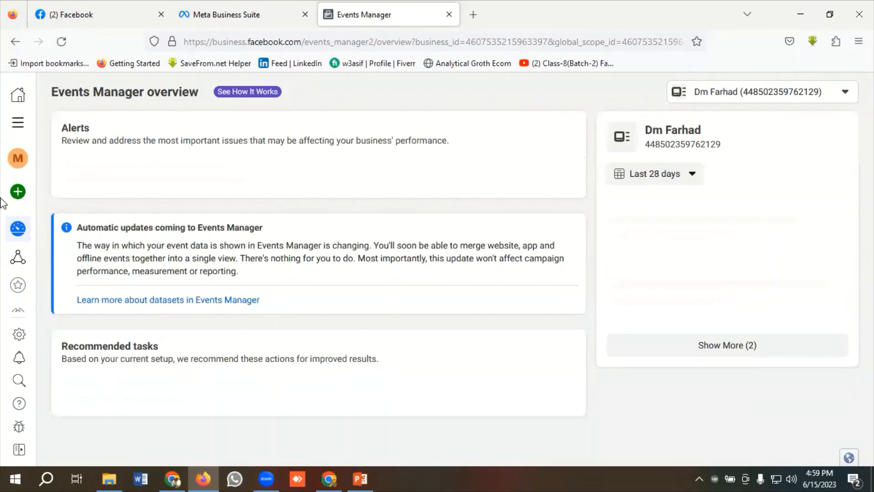
Connect a new data source of type Web in Events Manager.
{"action": "mouse_move", "coordinate": [40, 195]}
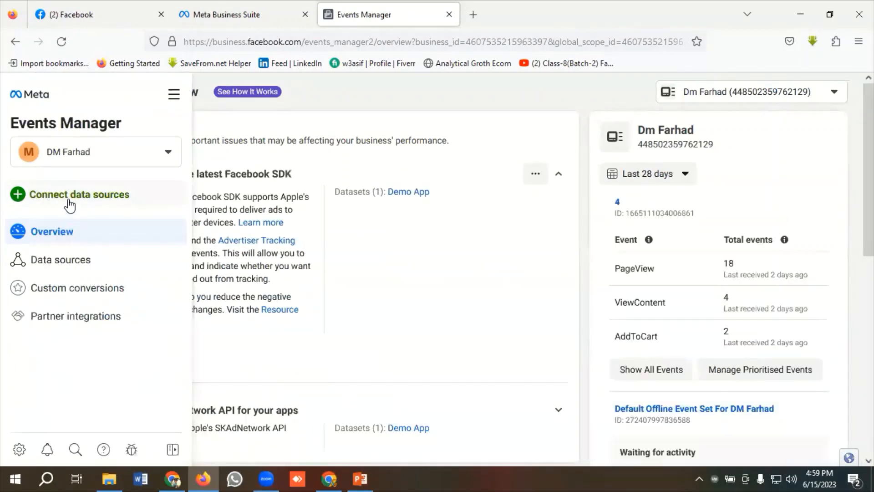
{"action": "left_click", "coordinate": [97, 201]}
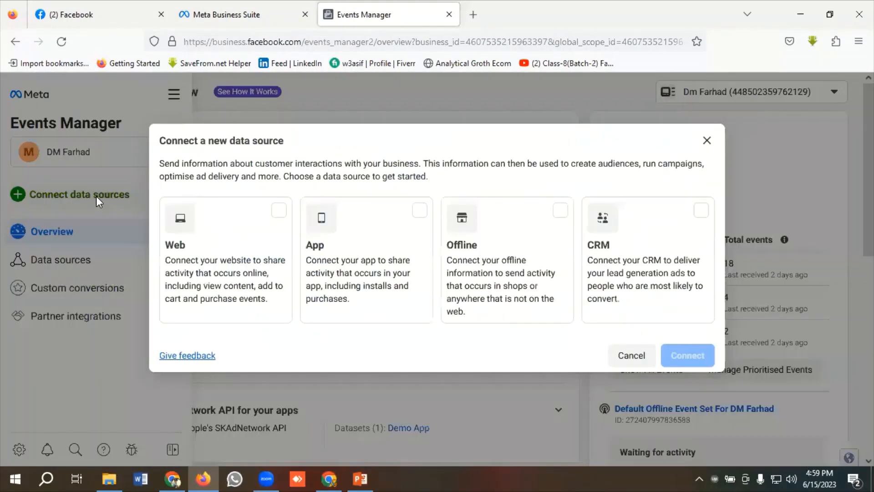
{"action": "left_click", "coordinate": [227, 257]}
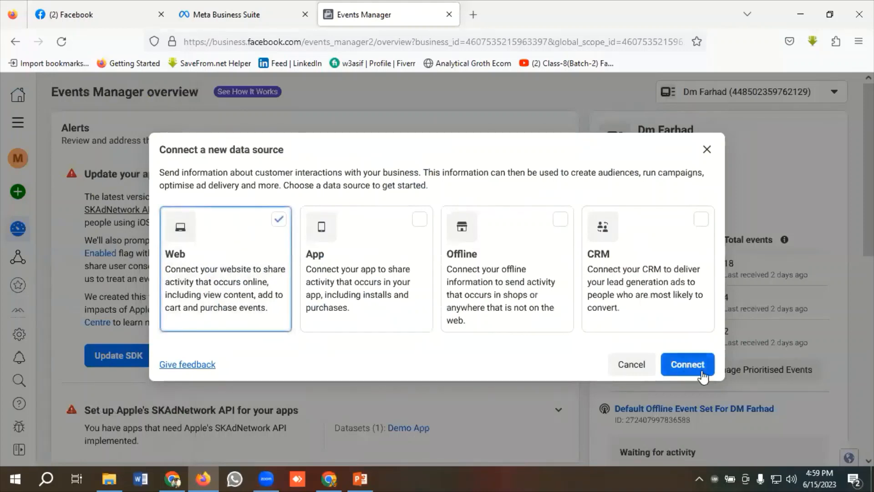
{"action": "left_click", "coordinate": [688, 365]}
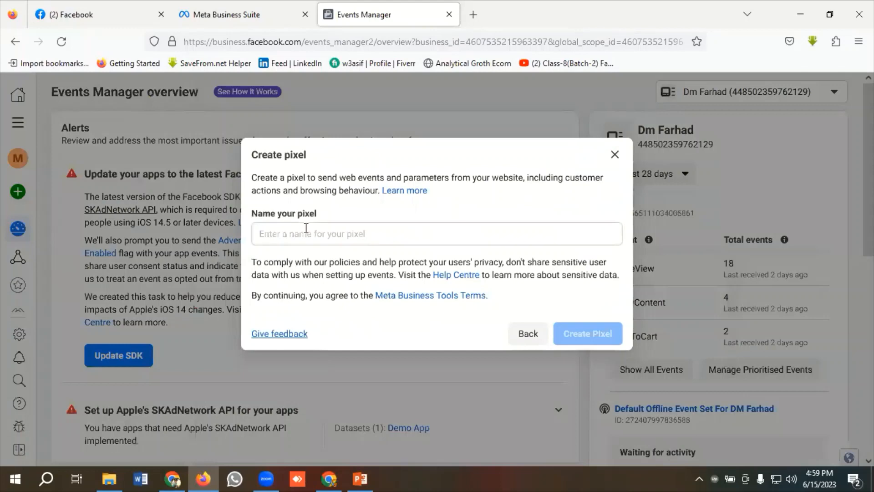
Name the new pixel Dental Clicnic Pixel and create it.
{"action": "left_click", "coordinate": [306, 228]}
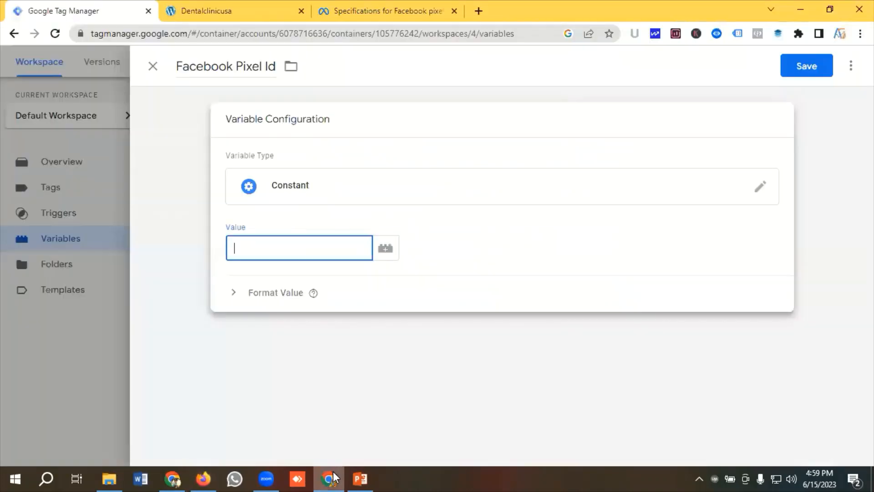
{"action": "left_click", "coordinate": [329, 478]}
{"action": "left_click", "coordinate": [223, 10]}
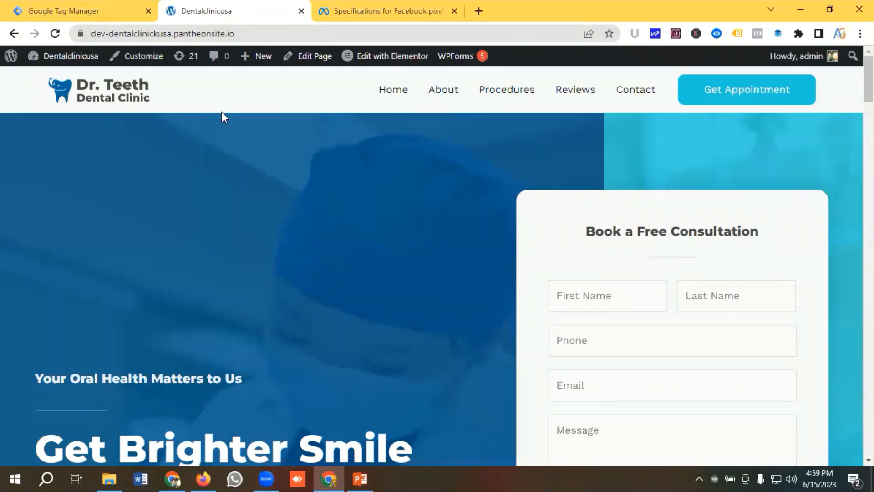
{"action": "left_click", "coordinate": [203, 478]}
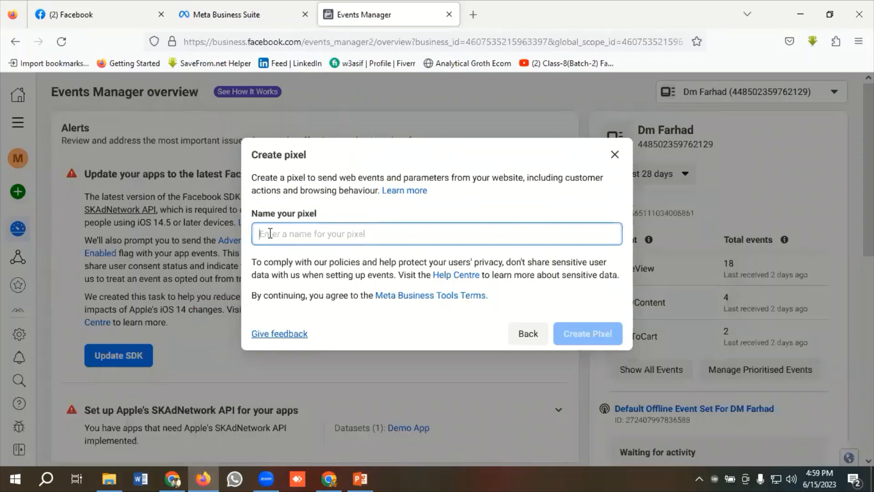
{"action": "type", "text": "Dental Clicn"}
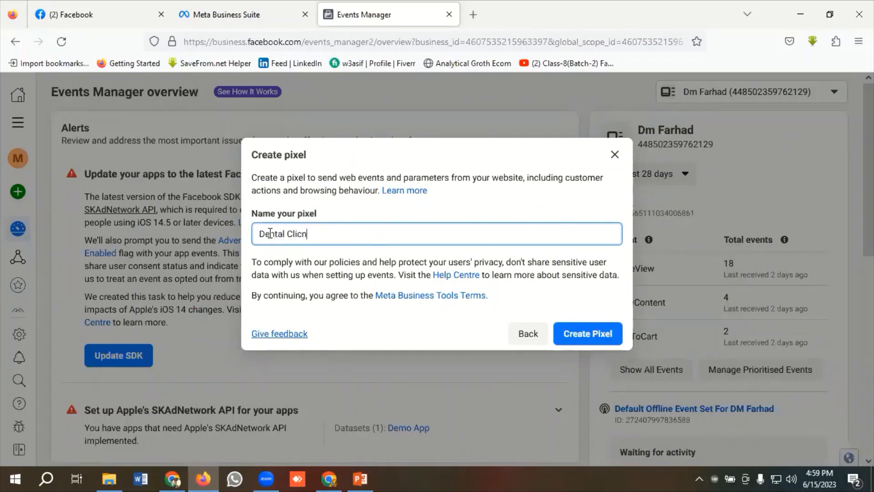
{"action": "type", "text": "ic Pixel"}
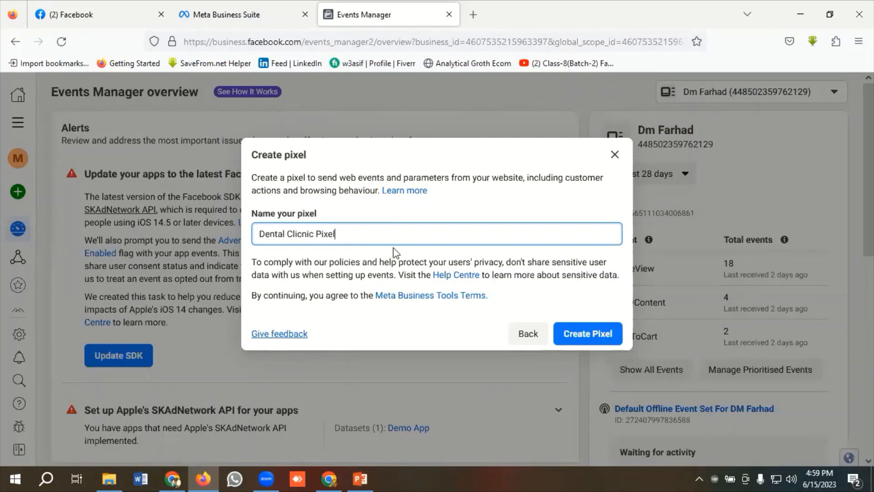
{"action": "left_click", "coordinate": [581, 336]}
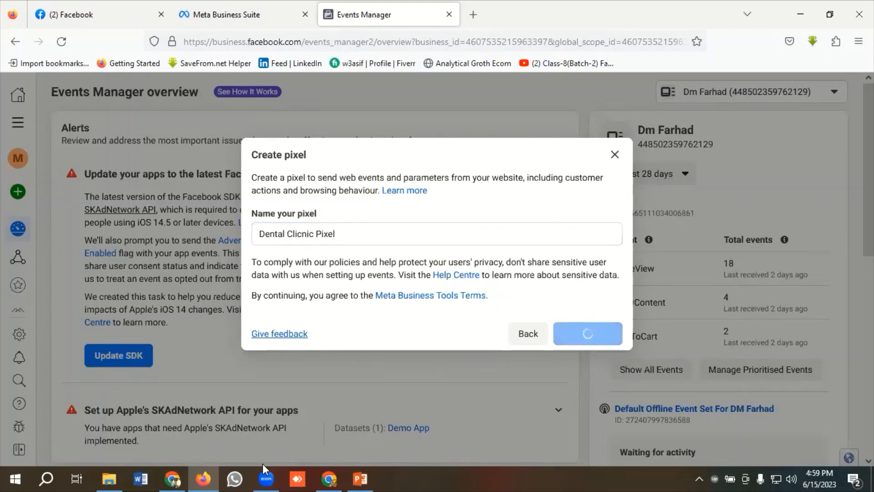
Copy the dental clinic site's address from Chrome, enter it as the new pixel's website URL in Firefox, check it and continue.
{"action": "left_click", "coordinate": [329, 478]}
{"action": "left_click", "coordinate": [162, 34]}
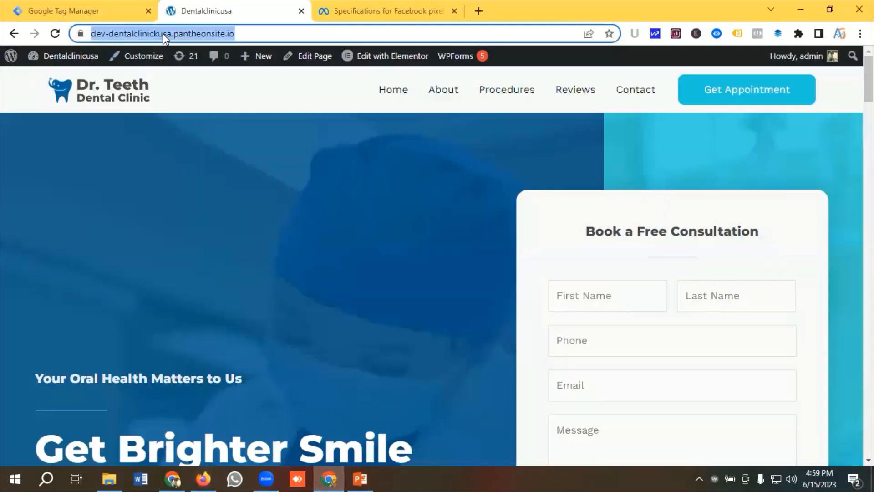
{"action": "right_click", "coordinate": [162, 34]}
{"action": "left_click", "coordinate": [200, 104]}
{"action": "left_click", "coordinate": [203, 478]}
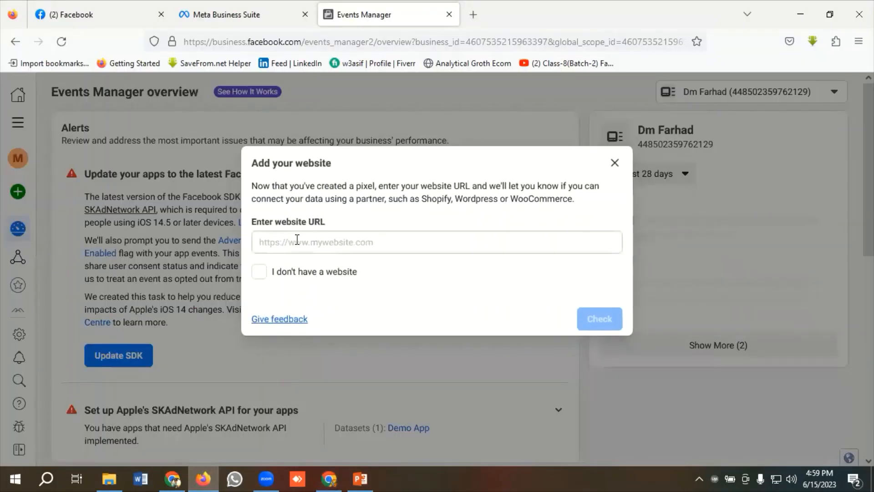
{"action": "left_click", "coordinate": [296, 240]}
{"action": "key", "text": "ctrl+v"}
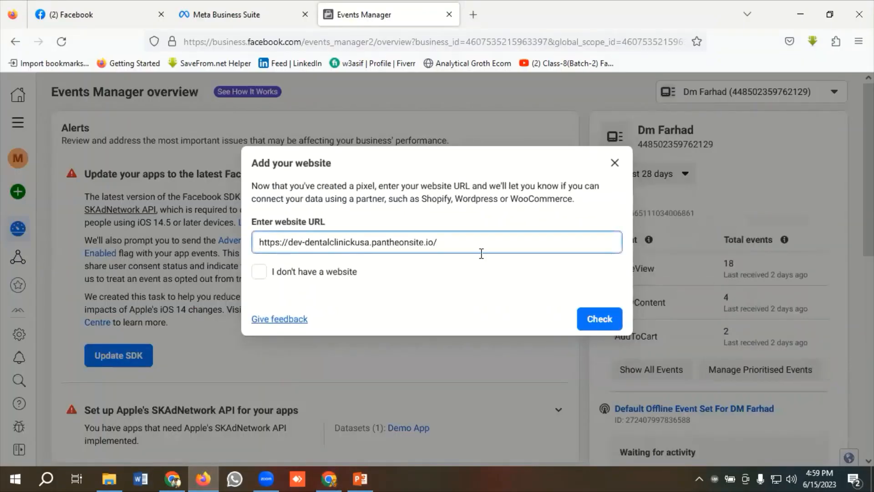
{"action": "left_click", "coordinate": [600, 319]}
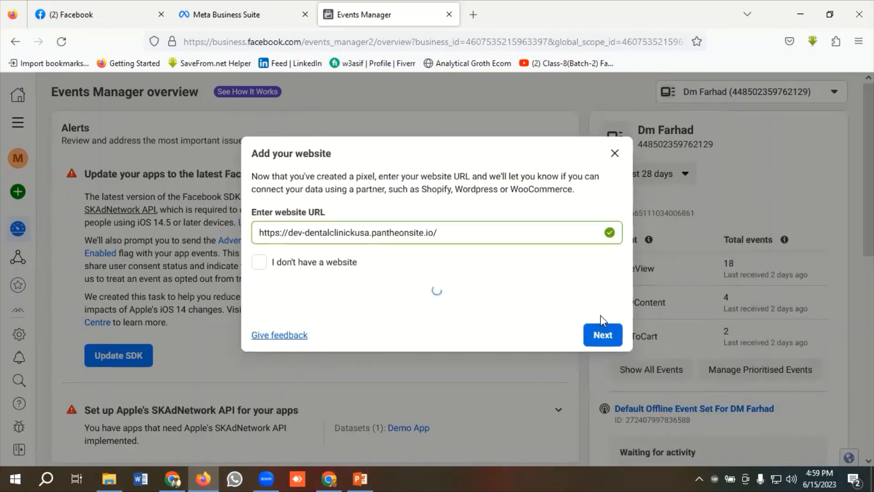
{"action": "left_click", "coordinate": [603, 321]}
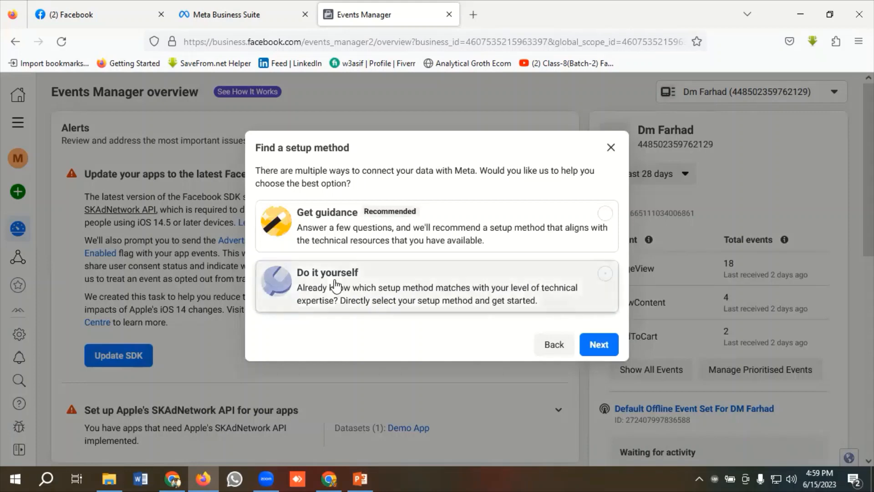
Choose the Do it yourself setup method with Meta pixel only, and leave the connection dialog.
{"action": "left_click", "coordinate": [335, 286]}
{"action": "left_click", "coordinate": [606, 346]}
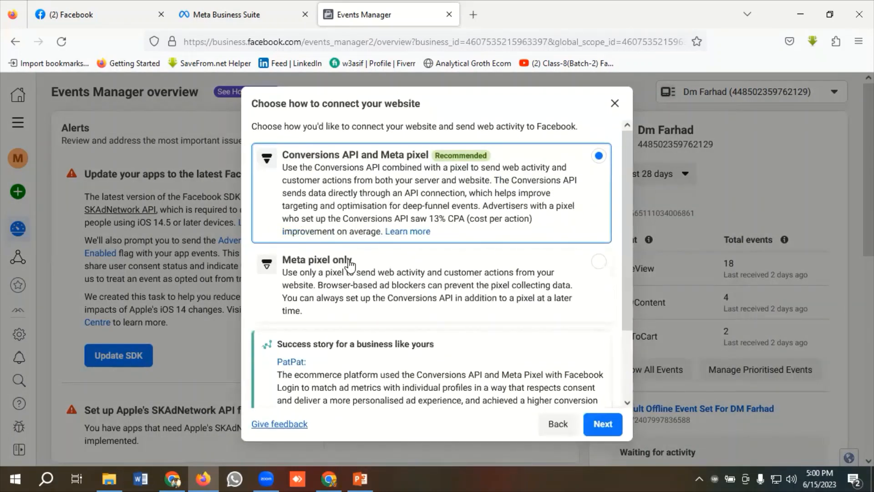
{"action": "scroll", "coordinate": [343, 255], "scroll_direction": "down", "scroll_amount": 2}
{"action": "left_click", "coordinate": [342, 227]}
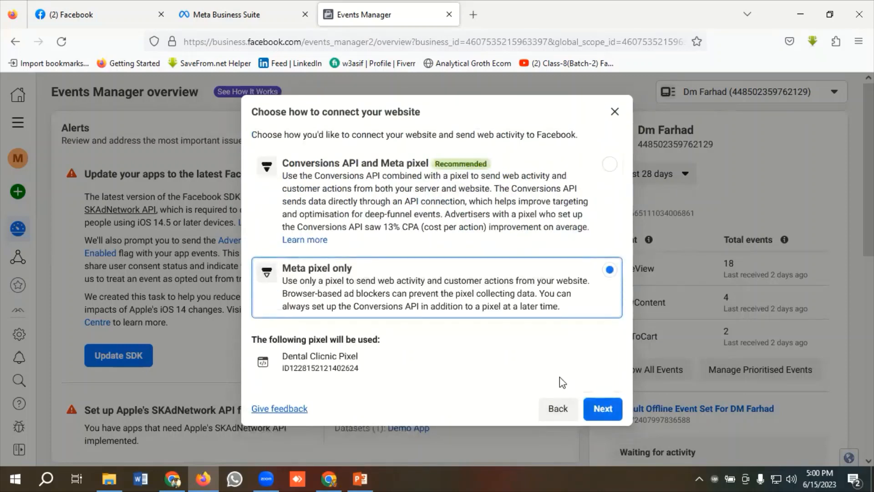
{"action": "key", "text": "Escape"}
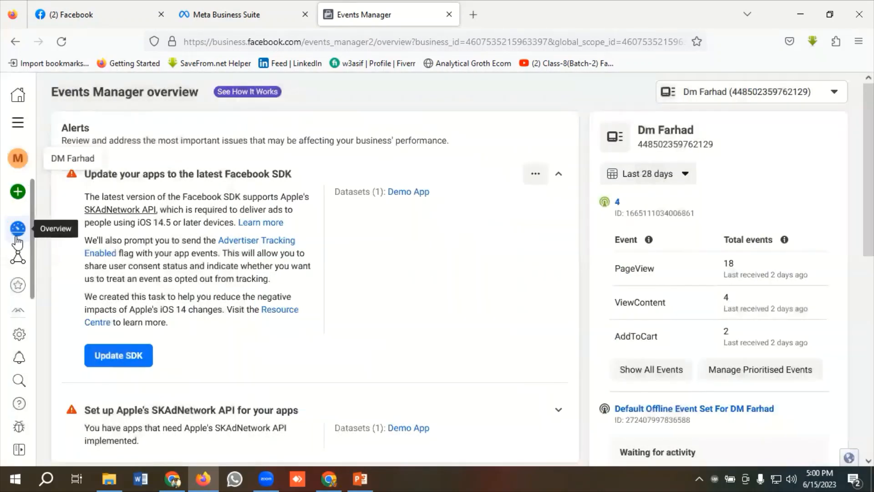
Open the settings of the Dental Clicnic Pixel data source and copy its pixel ID.
{"action": "mouse_move", "coordinate": [17, 241]}
{"action": "left_click", "coordinate": [93, 268]}
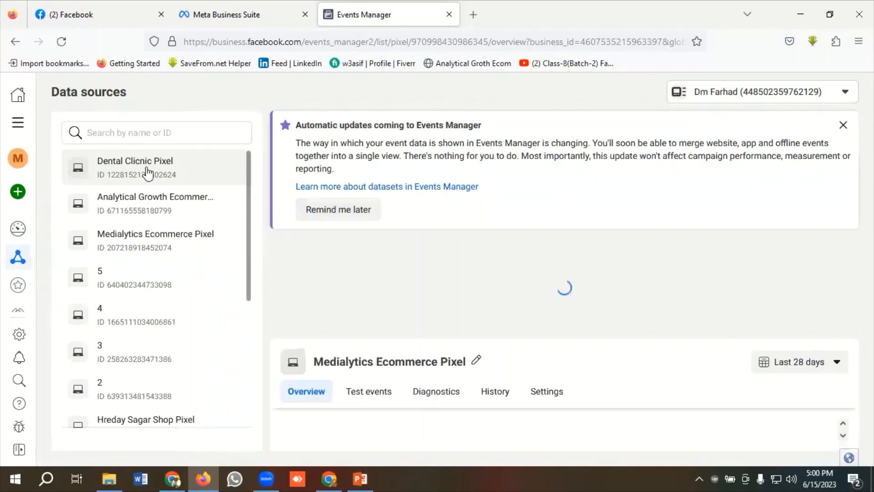
{"action": "left_click", "coordinate": [147, 173]}
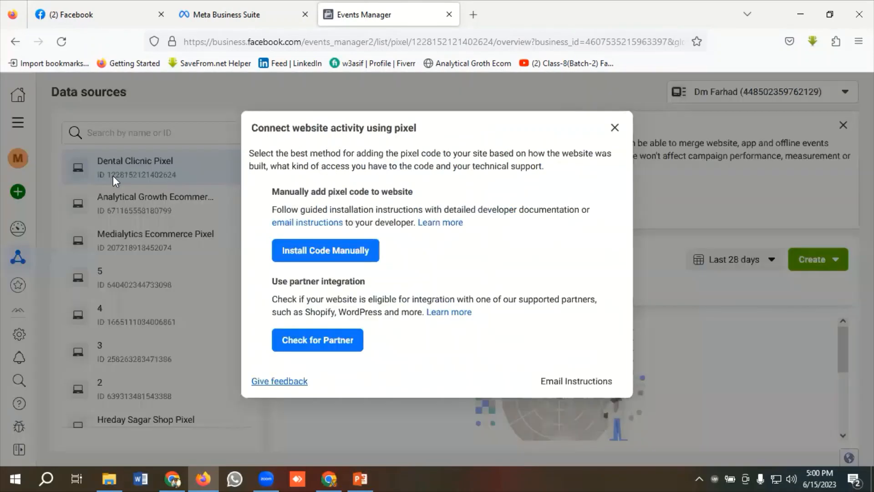
{"action": "left_click", "coordinate": [615, 127]}
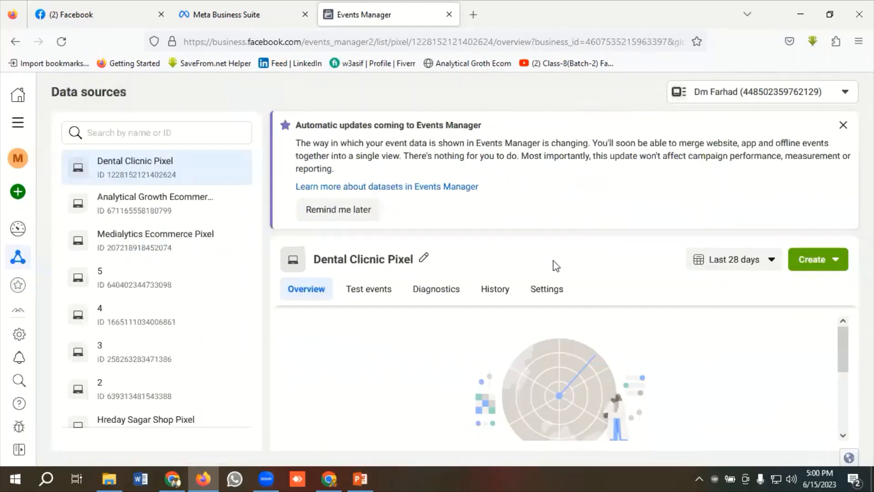
{"action": "left_click", "coordinate": [546, 289]}
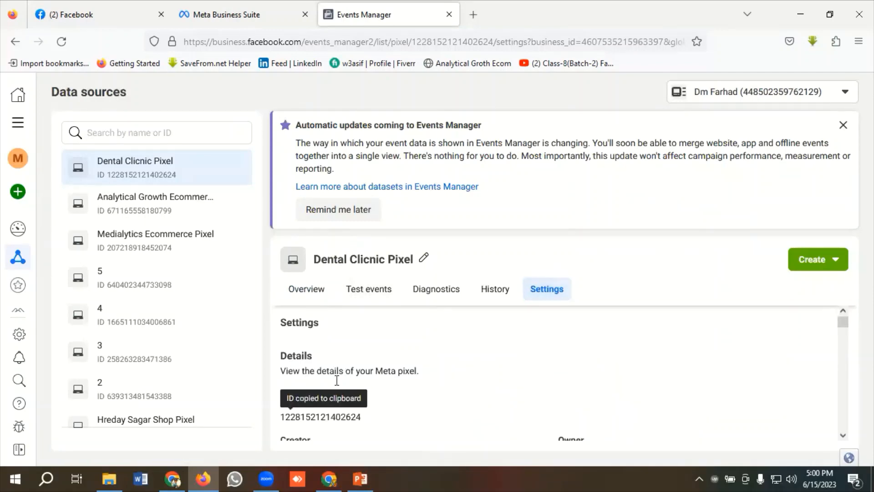
Switch to Google Tag Manager in Chrome, paste the copied pixel ID as the Facebook Pixel Id variable's value and save the variable.
{"action": "left_click", "coordinate": [329, 479]}
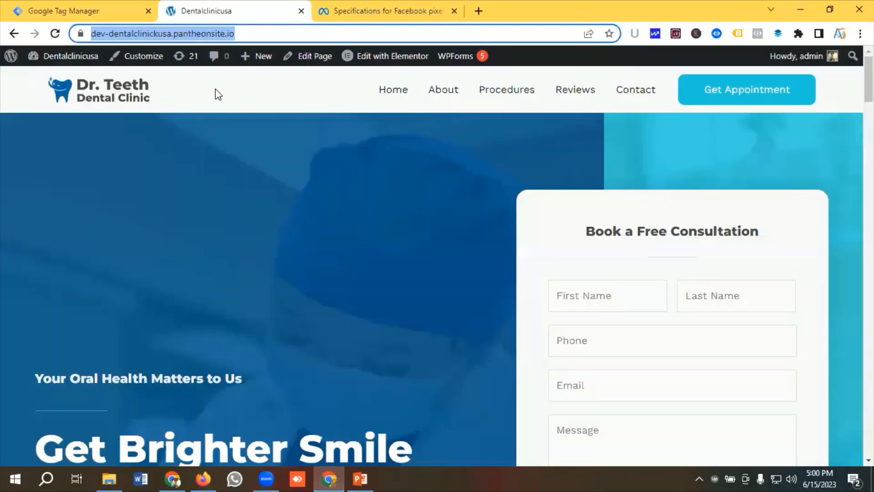
{"action": "left_click", "coordinate": [89, 10]}
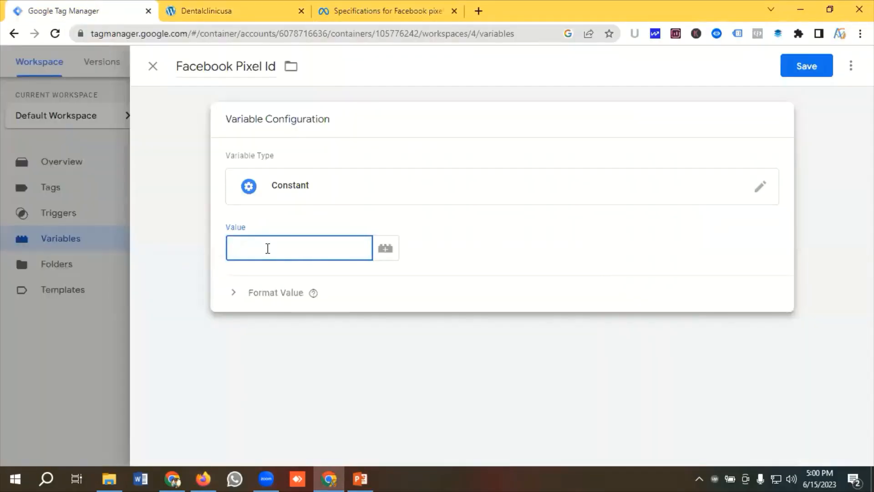
{"action": "key", "text": "ctrl+v"}
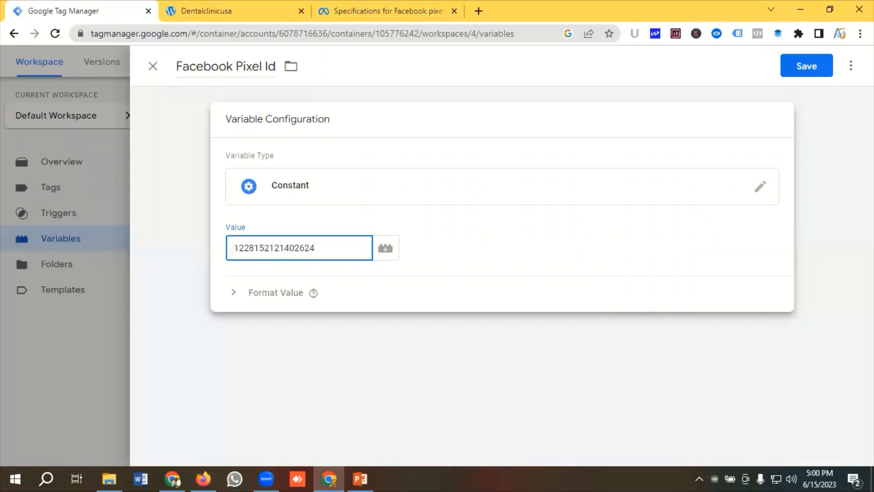
{"action": "left_click", "coordinate": [803, 68]}
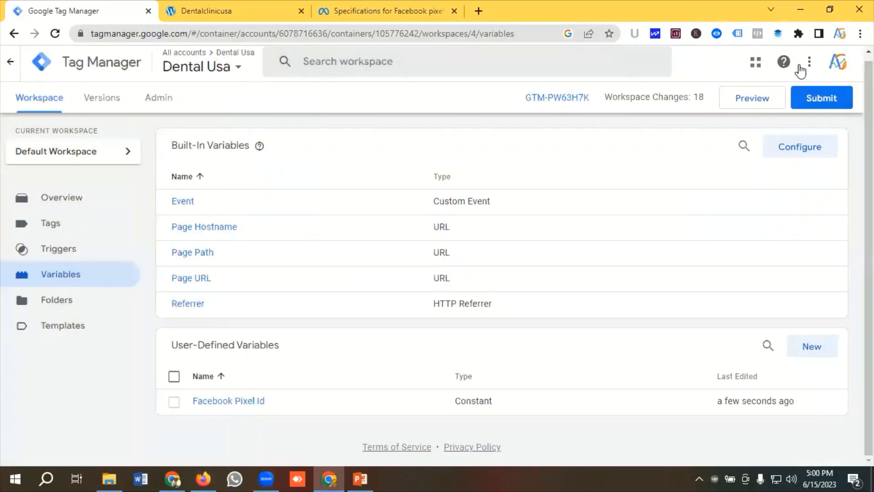
Create a new tag in the workspace and name it FB| Base Pixel.
{"action": "left_click", "coordinate": [41, 224]}
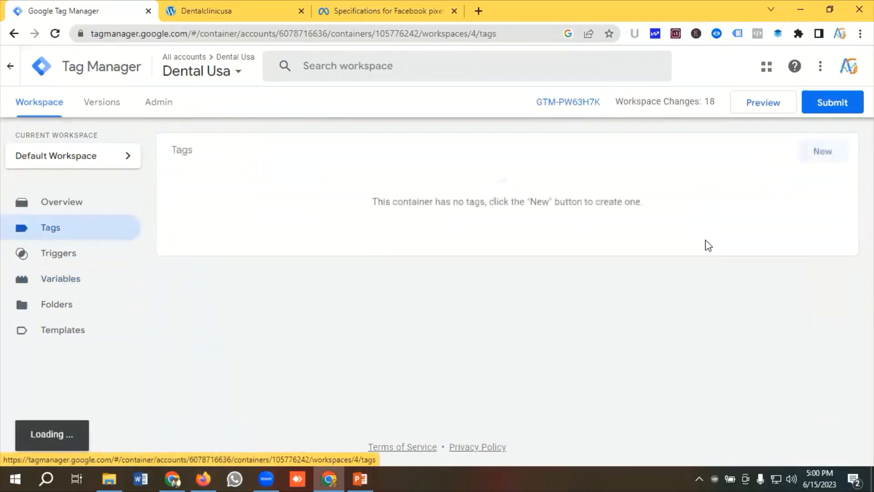
{"action": "left_click", "coordinate": [823, 153]}
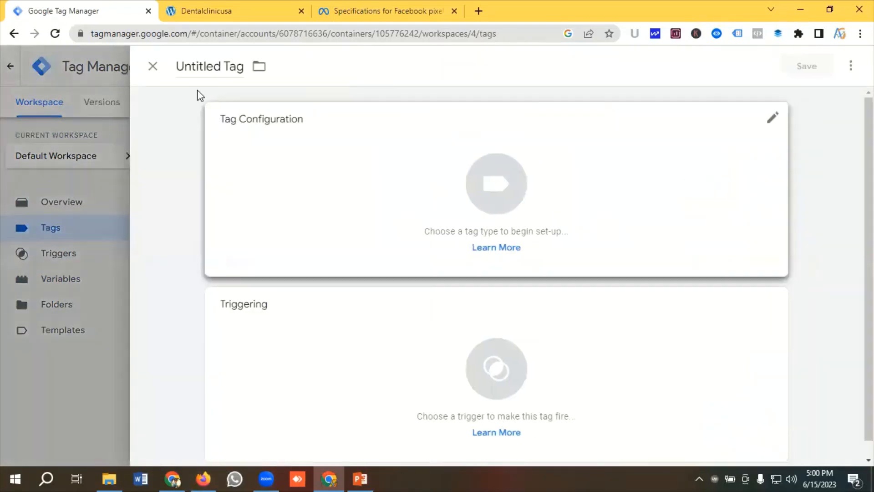
{"action": "left_click", "coordinate": [215, 66]}
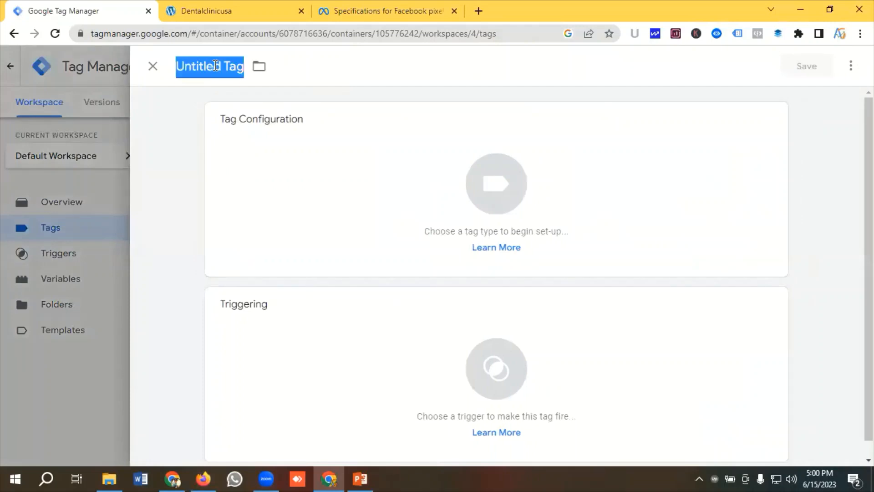
{"action": "key", "text": "BackSpace"}
{"action": "type", "text": "FB| Base"}
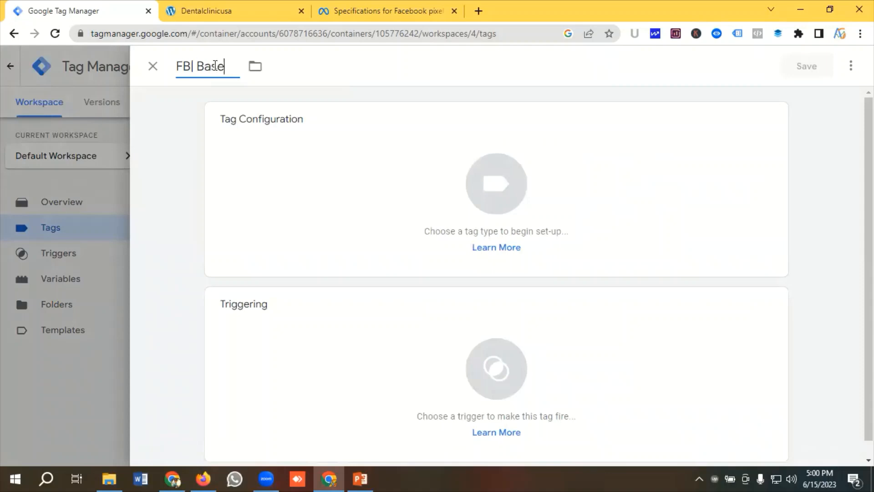
{"action": "type", "text": " Pixel"}
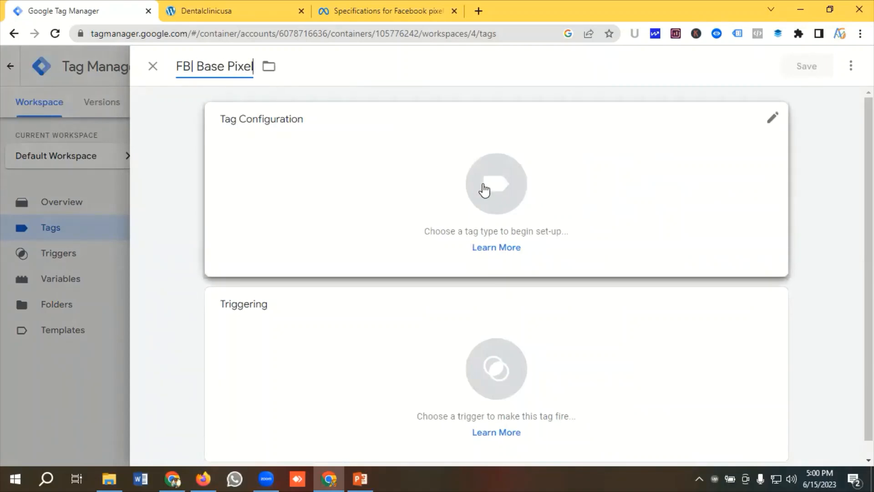
Set the tag type to Facebook Pixel and use the Facebook Pixel Id variable for its pixel ID.
{"action": "left_click", "coordinate": [484, 190]}
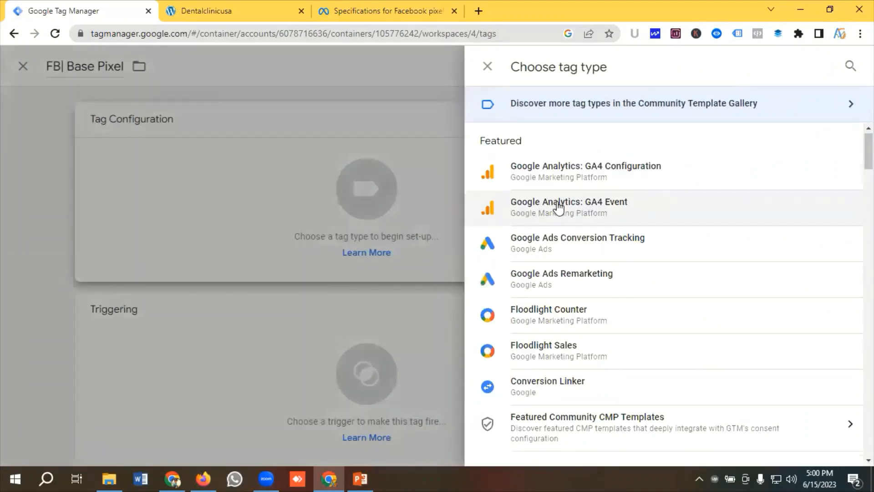
{"action": "scroll", "coordinate": [556, 205], "scroll_direction": "down", "scroll_amount": 5}
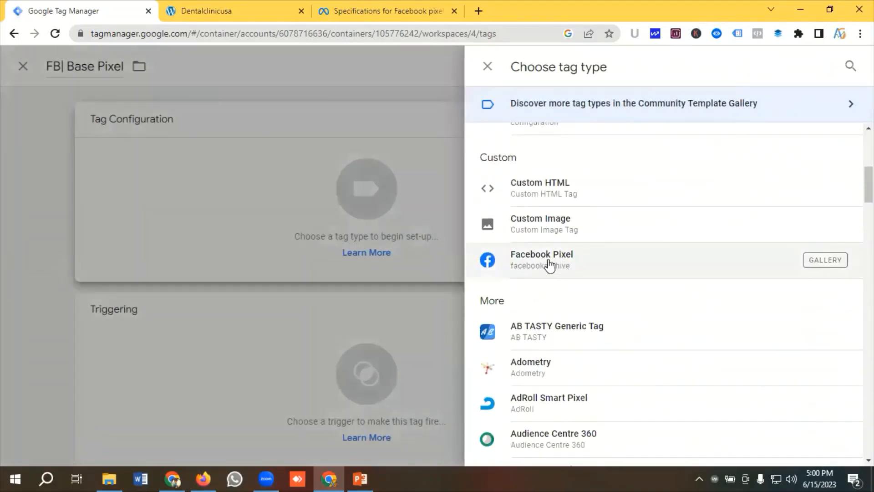
{"action": "left_click", "coordinate": [550, 264]}
{"action": "left_click", "coordinate": [310, 277]}
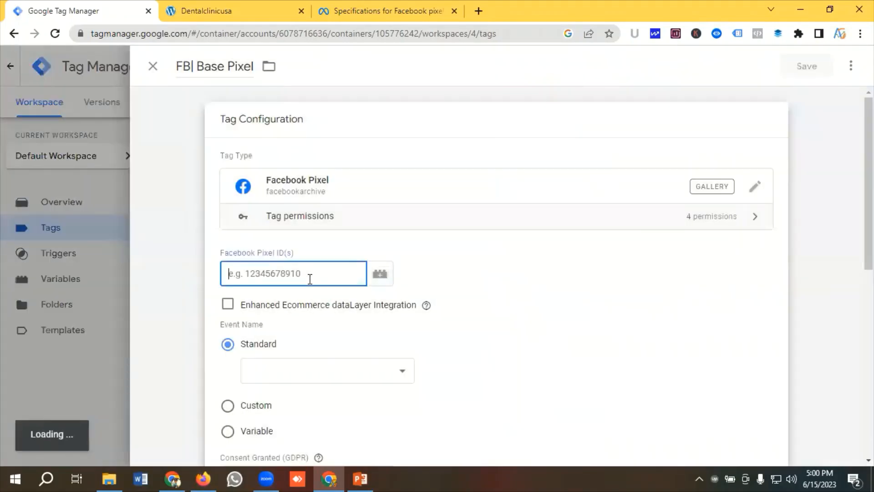
{"action": "left_click", "coordinate": [379, 274]}
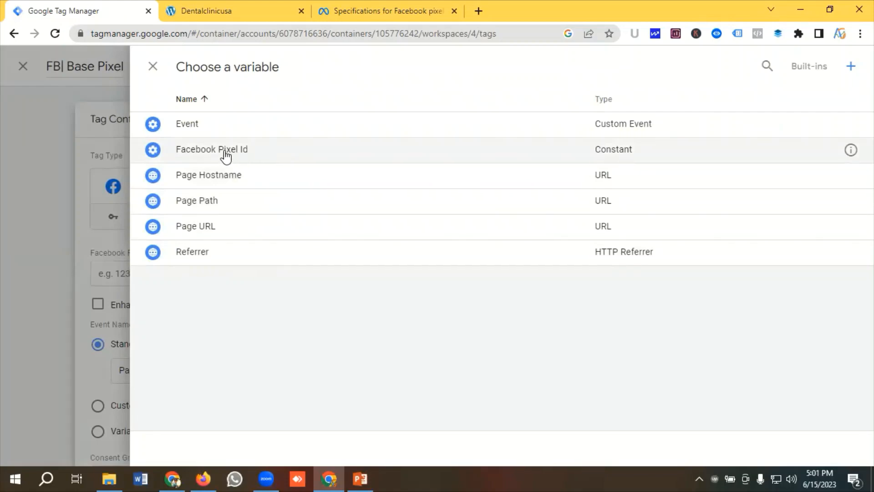
{"action": "left_click", "coordinate": [223, 157]}
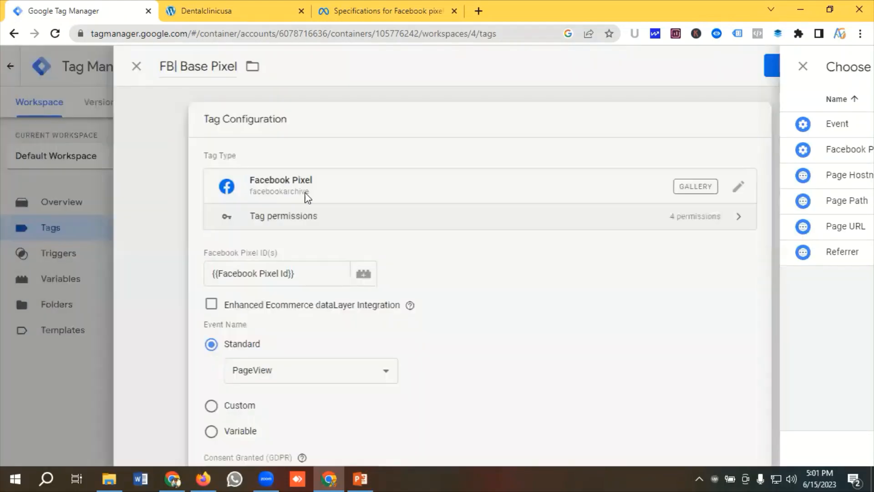
Add the All Pages trigger to the FB| Base Pixel tag and save the tag.
{"action": "scroll", "coordinate": [286, 217], "scroll_direction": "down", "scroll_amount": 3}
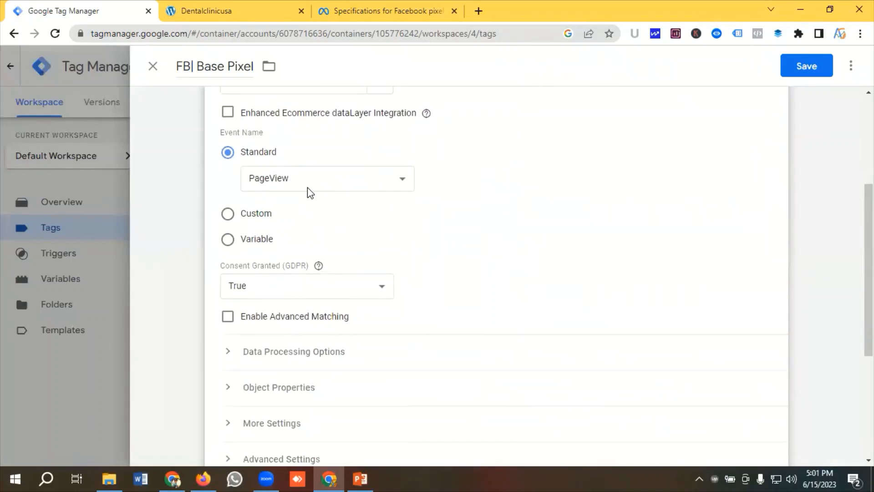
{"action": "scroll", "coordinate": [314, 194], "scroll_direction": "down", "scroll_amount": 5}
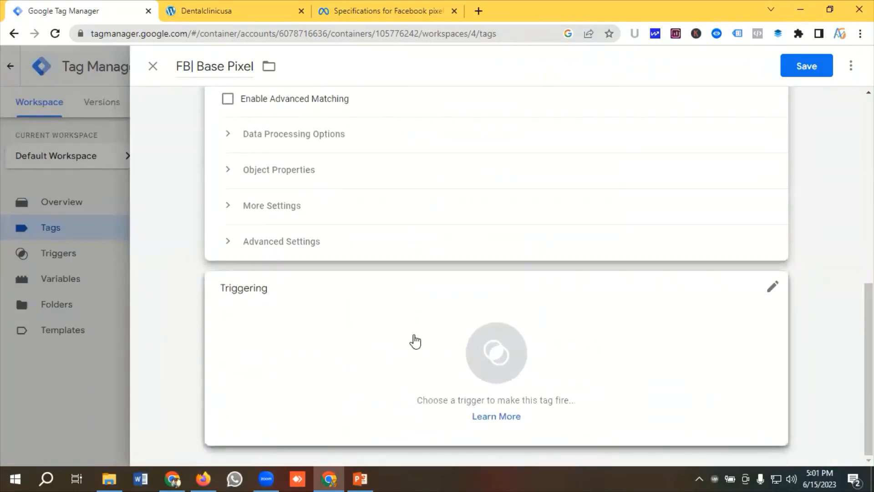
{"action": "left_click", "coordinate": [414, 341]}
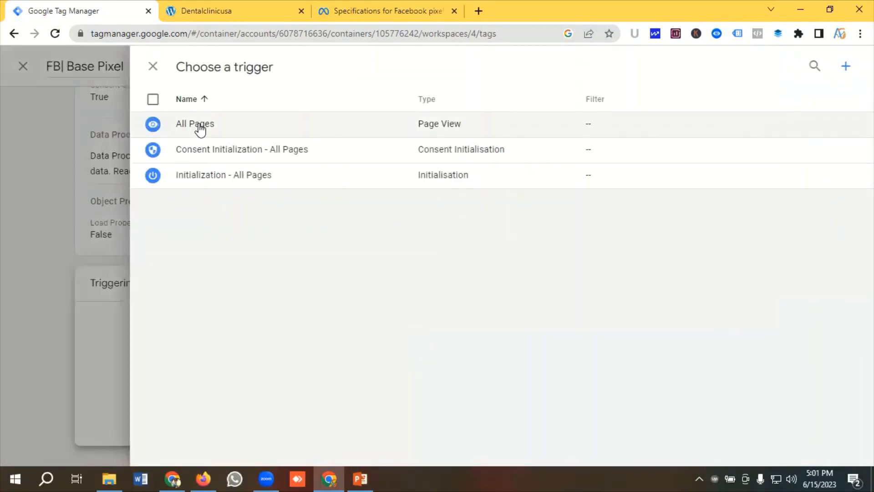
{"action": "left_click", "coordinate": [200, 129]}
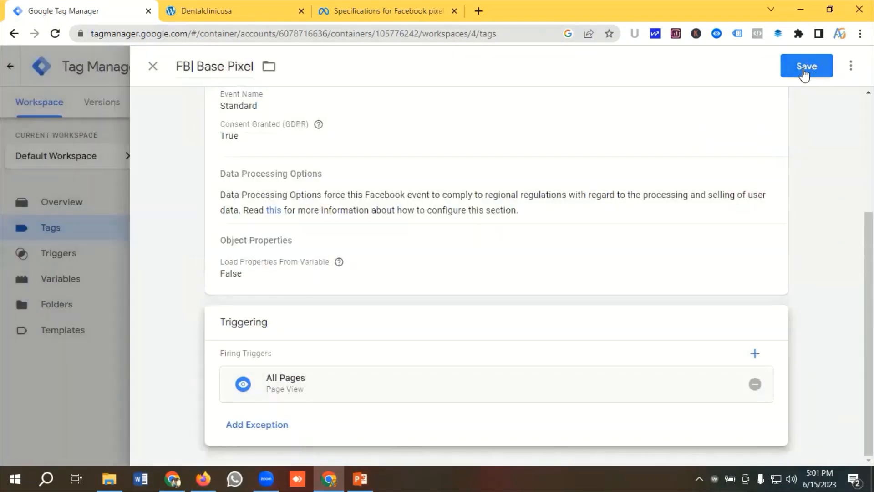
{"action": "left_click", "coordinate": [803, 71]}
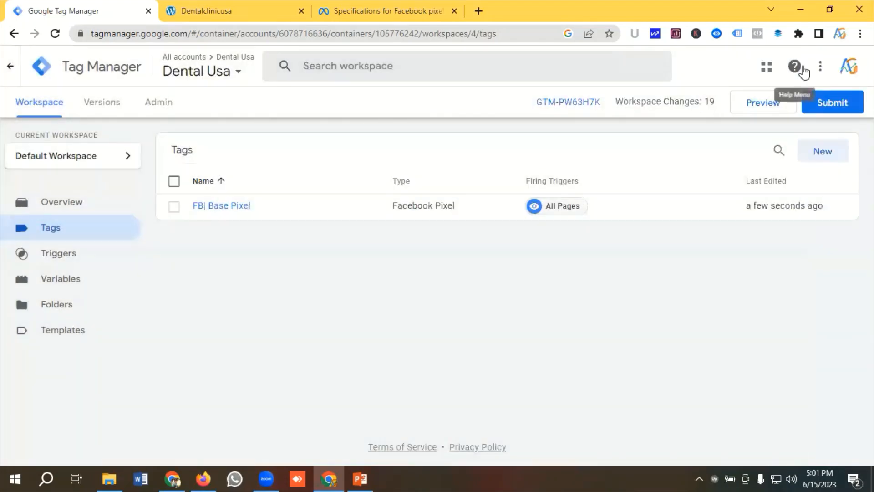
Review the workspace's list of triggers and its list of variables.
{"action": "left_click", "coordinate": [75, 253]}
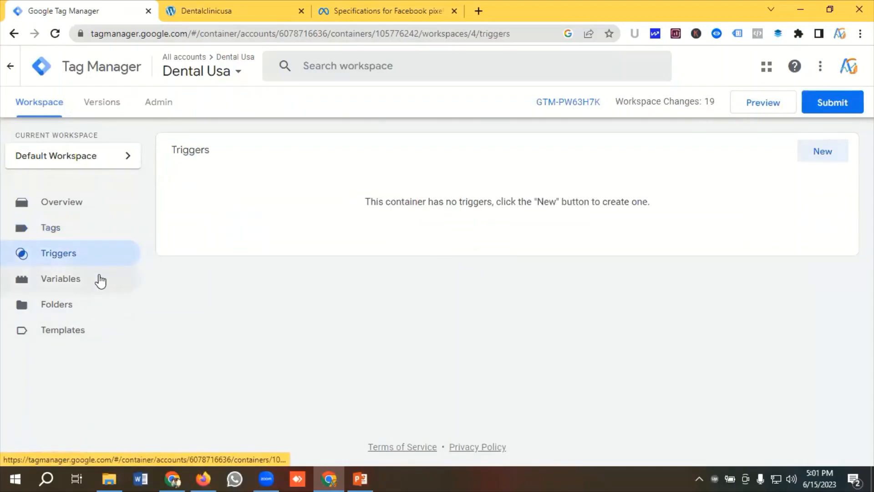
{"action": "left_click", "coordinate": [73, 285]}
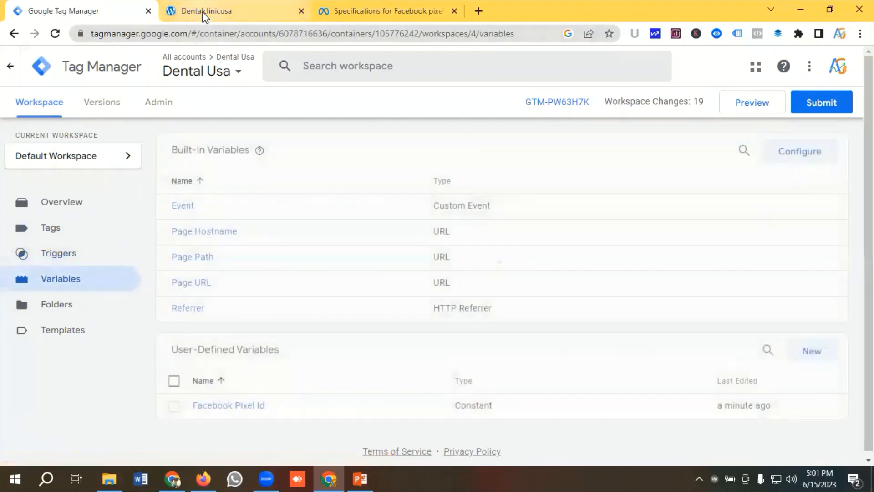
Submit the Book a Free Consultation form on the Dentalclinicusa site with the saved name, phone and e-mail details and the message Demo.
{"action": "left_click", "coordinate": [228, 14]}
{"action": "scroll", "coordinate": [538, 320], "scroll_direction": "down", "scroll_amount": 3}
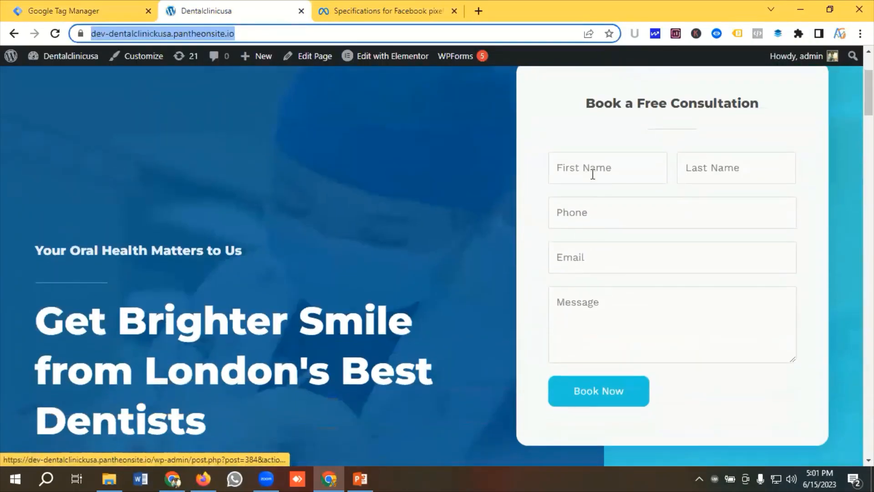
{"action": "left_click", "coordinate": [592, 174]}
{"action": "left_click", "coordinate": [624, 208]}
{"action": "scroll", "coordinate": [592, 244], "scroll_direction": "down", "scroll_amount": 2}
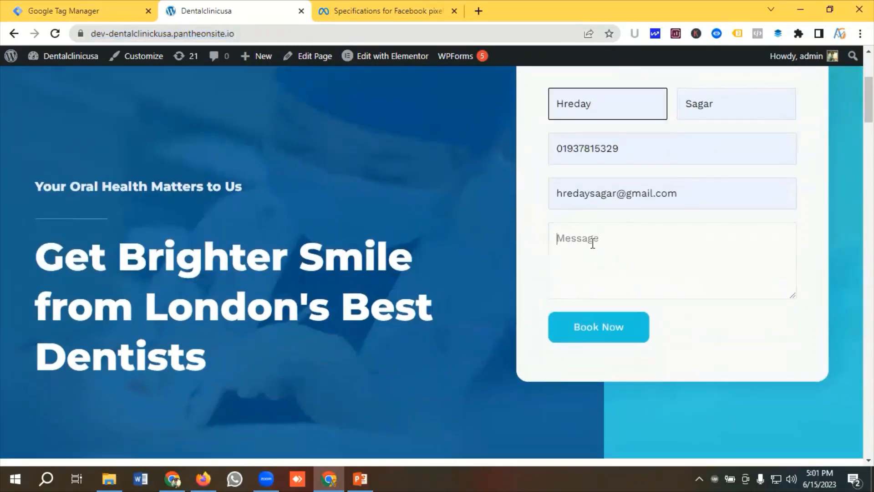
{"action": "type", "text": "Demo"}
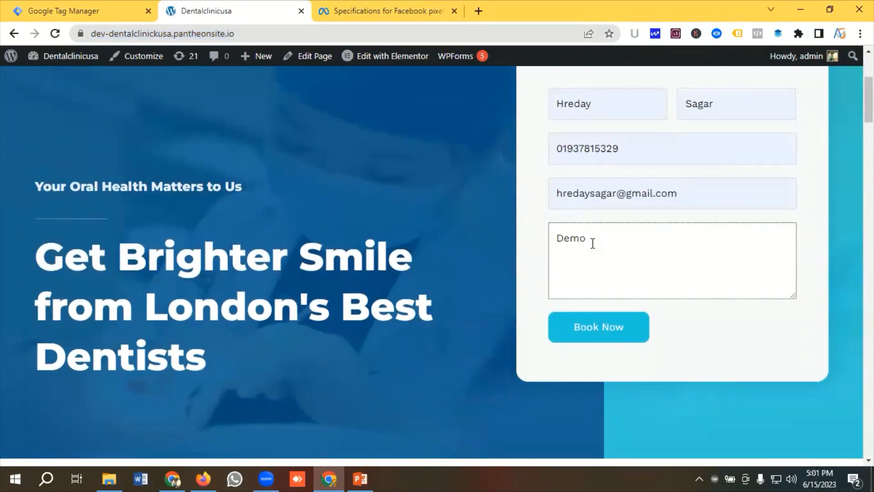
{"action": "scroll", "coordinate": [592, 243], "scroll_direction": "down", "scroll_amount": 2}
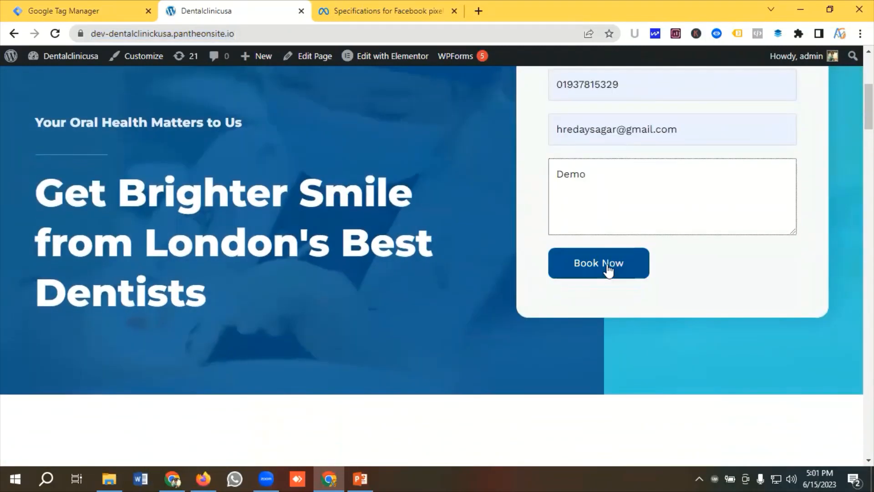
{"action": "left_click", "coordinate": [607, 264]}
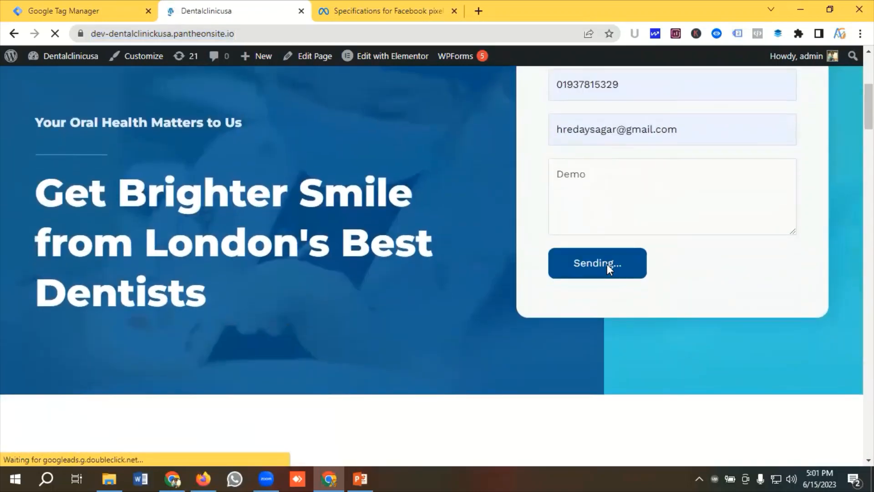
Examine the confirmation text in the Book a Free Consultation box after the form submission.
{"action": "scroll", "coordinate": [604, 287], "scroll_direction": "down", "scroll_amount": 3}
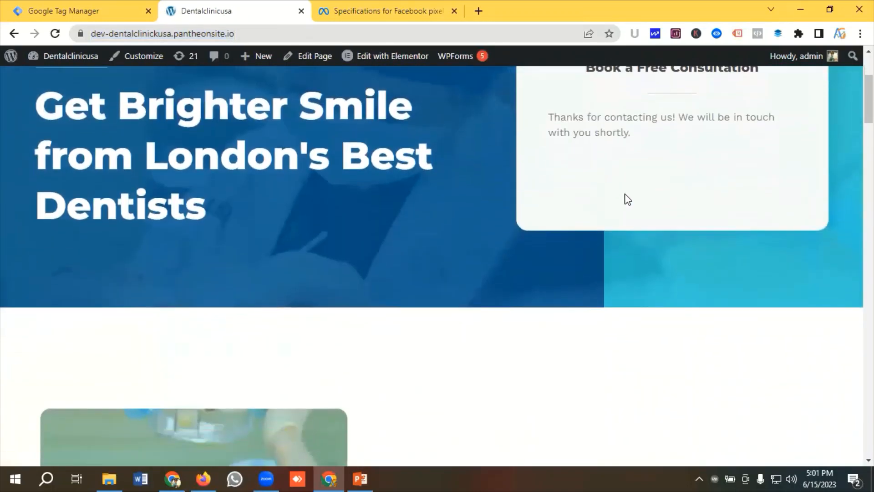
{"action": "scroll", "coordinate": [696, 145], "scroll_direction": "up", "scroll_amount": 3}
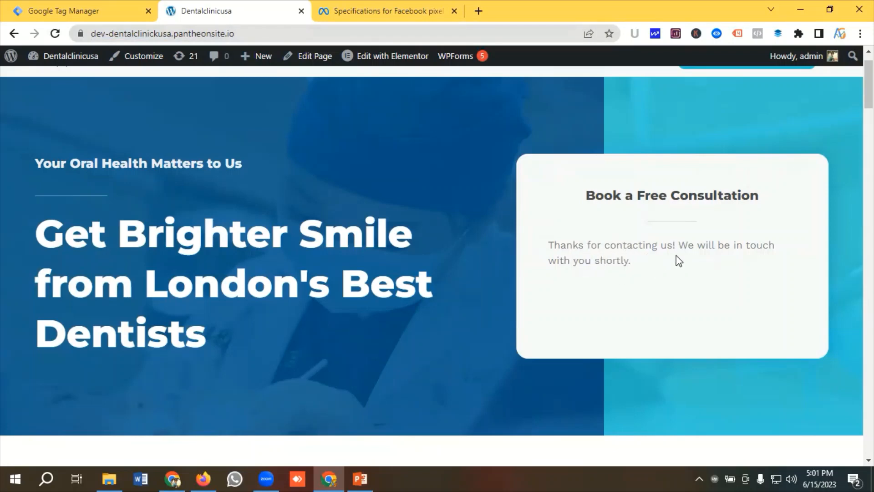
{"action": "left_click_drag", "start_coordinate": [638, 264], "coordinate": [550, 247]}
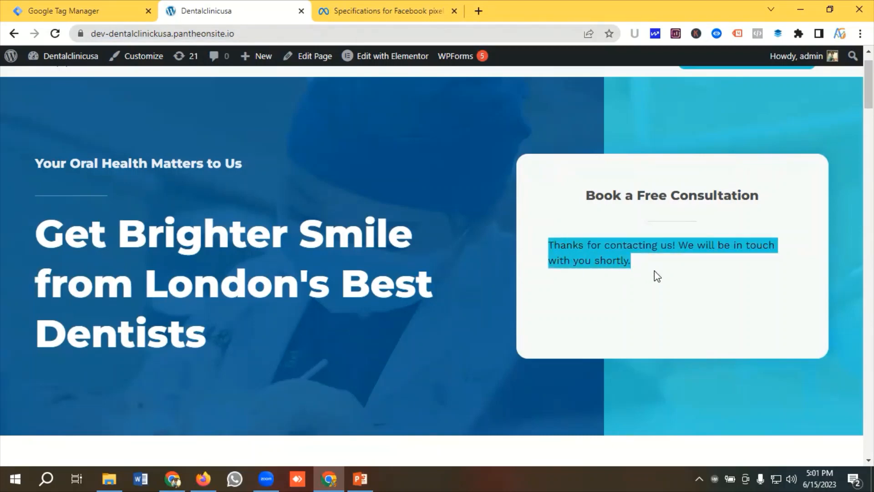
{"action": "left_click", "coordinate": [654, 269]}
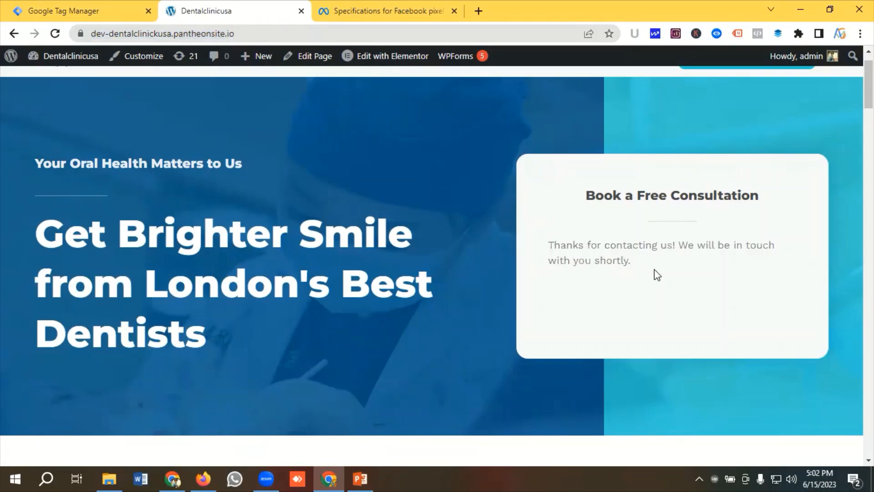
In Google Tag Manager, enable the built-in variables Click Element, Click Classes, Click ID, Click Target, Click URL and Click Text.
{"action": "left_click", "coordinate": [113, 6]}
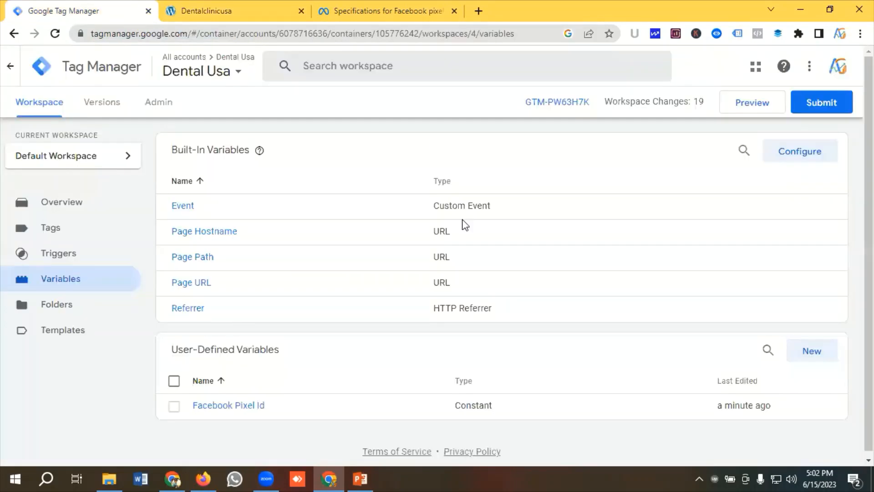
{"action": "left_click", "coordinate": [801, 156]}
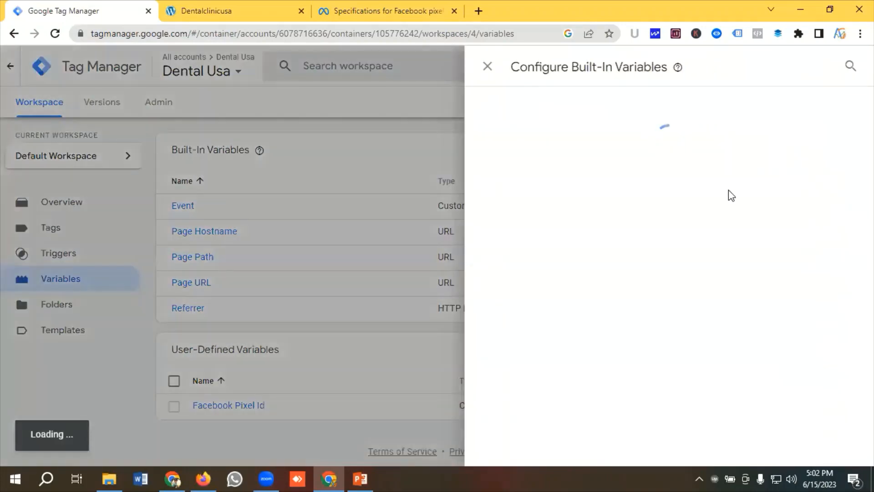
{"action": "scroll", "coordinate": [576, 220], "scroll_direction": "down", "scroll_amount": 8}
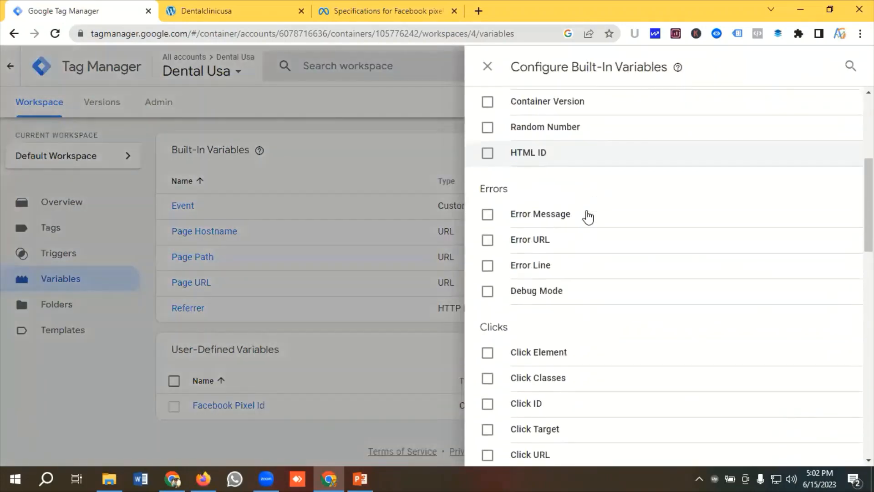
{"action": "left_click", "coordinate": [488, 217]}
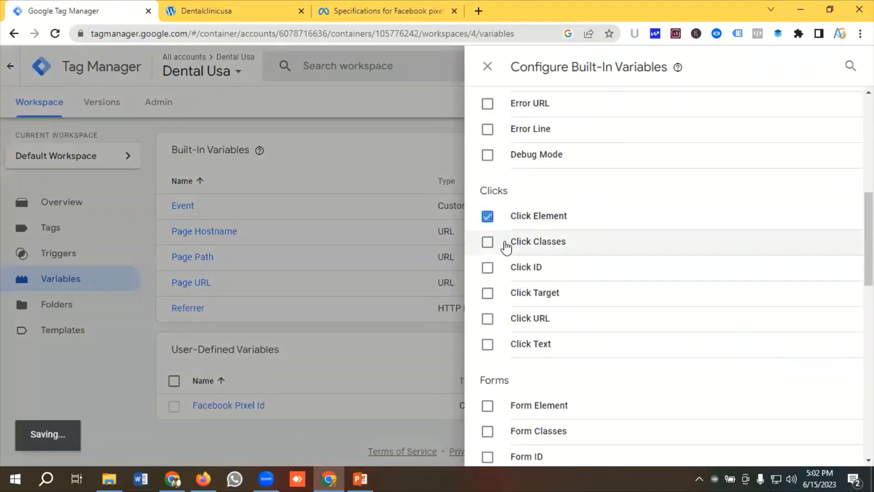
{"action": "left_click", "coordinate": [487, 242]}
{"action": "left_click", "coordinate": [486, 267]}
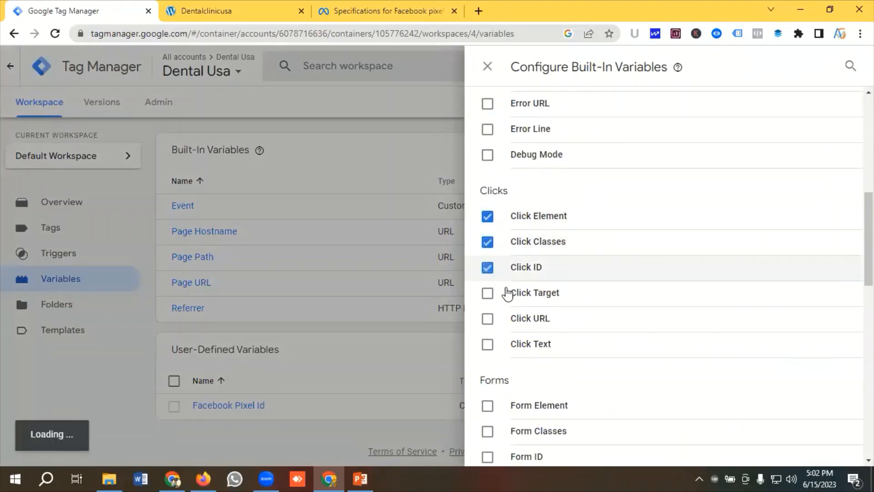
{"action": "left_click", "coordinate": [487, 294]}
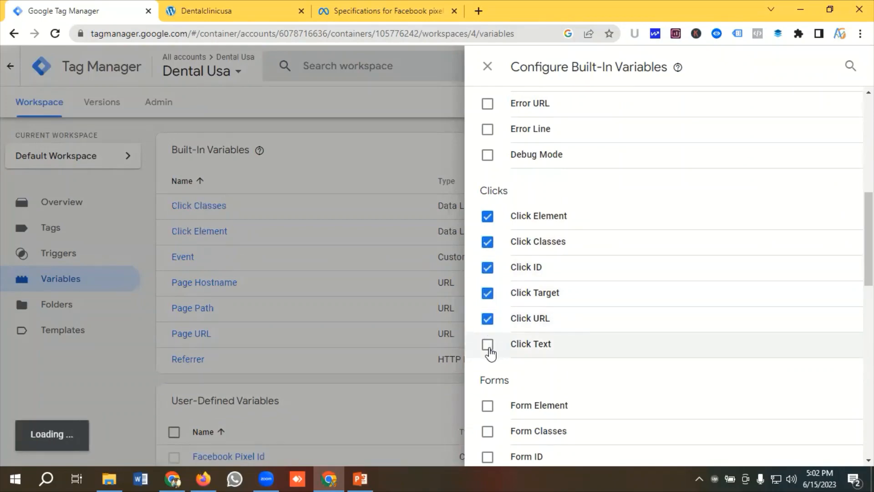
{"action": "left_click", "coordinate": [489, 348]}
Enable the built-in variables Form Element, Form Classes, Form ID, Form Target, Form URL and Form Text.
{"action": "scroll", "coordinate": [586, 300], "scroll_direction": "down", "scroll_amount": 4}
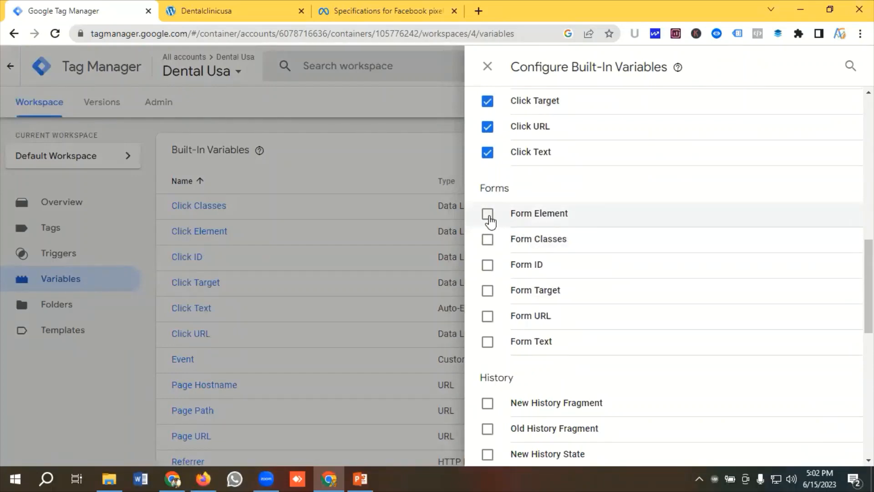
{"action": "left_click", "coordinate": [488, 215]}
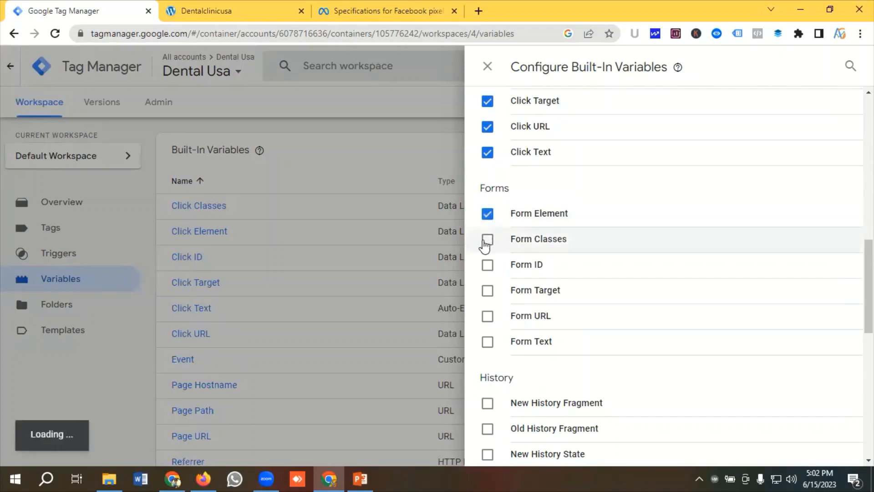
{"action": "left_click", "coordinate": [486, 240]}
{"action": "left_click", "coordinate": [487, 266]}
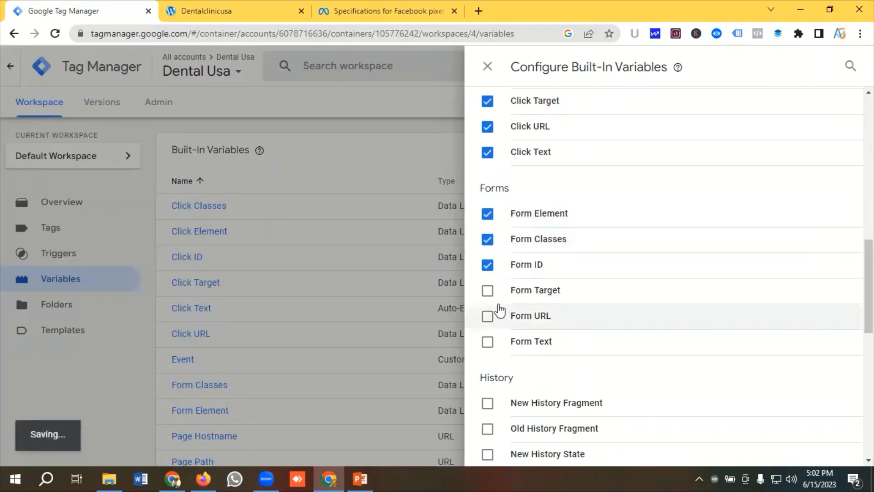
{"action": "left_click", "coordinate": [488, 292]}
{"action": "left_click", "coordinate": [488, 316]}
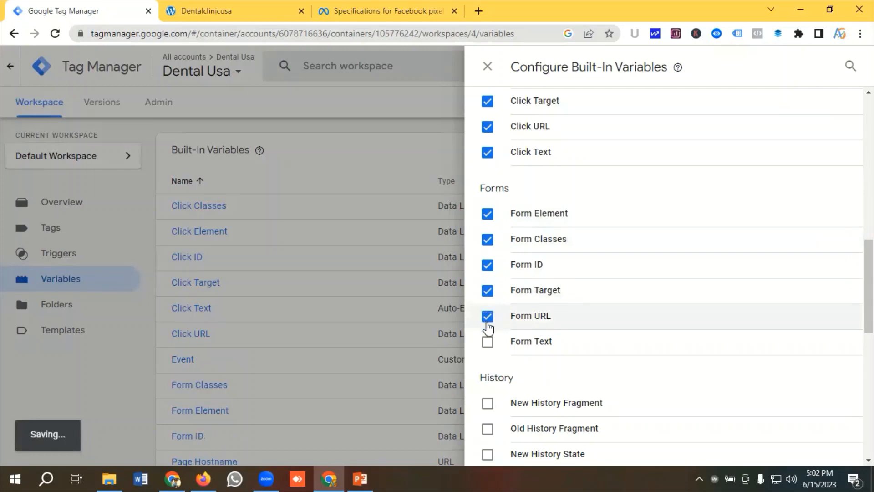
{"action": "left_click", "coordinate": [487, 342]}
Enable the built-in variables Scroll Depth Threshold, Scroll Depth Units and Scroll Direction, and close the built-in variable configuration.
{"action": "scroll", "coordinate": [584, 268], "scroll_direction": "down", "scroll_amount": 10}
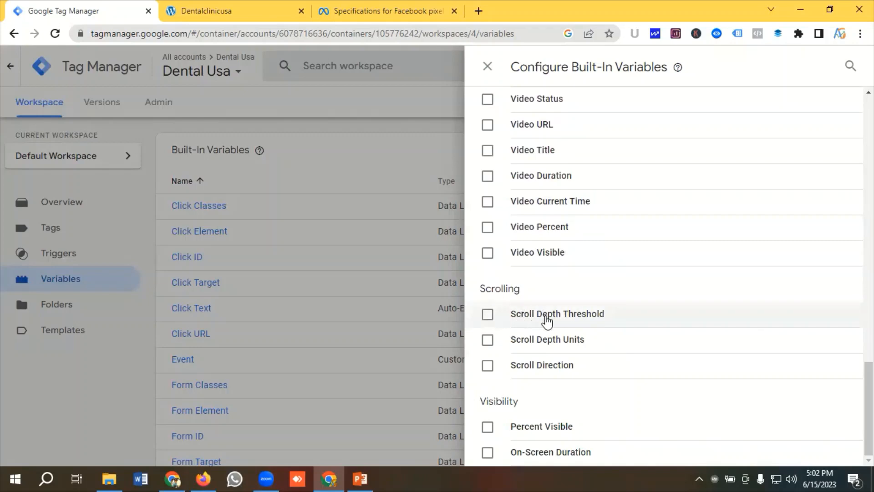
{"action": "left_click", "coordinate": [490, 321]}
{"action": "left_click", "coordinate": [490, 341]}
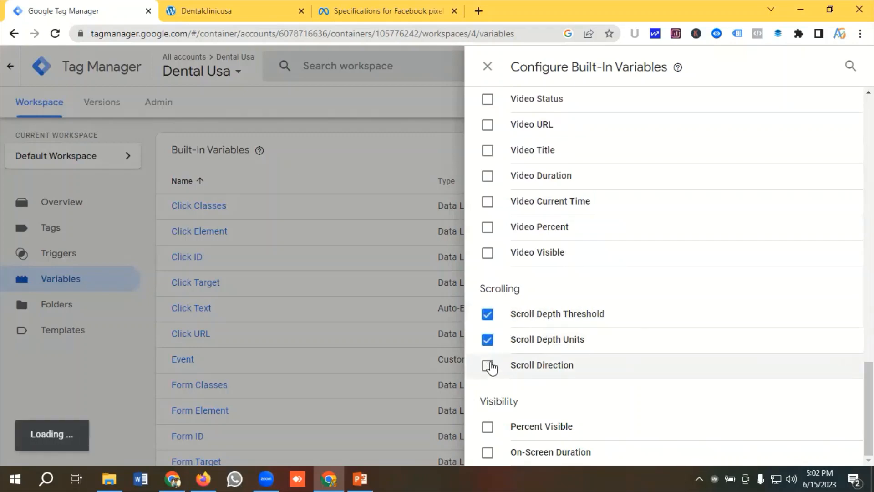
{"action": "scroll", "coordinate": [655, 246], "scroll_direction": "up", "scroll_amount": 4}
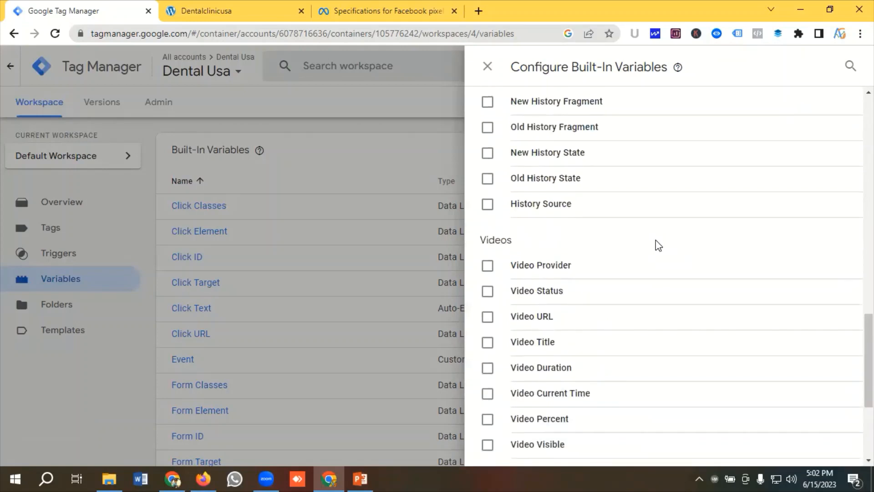
{"action": "scroll", "coordinate": [659, 245], "scroll_direction": "up", "scroll_amount": 4}
{"action": "left_click", "coordinate": [398, 138]}
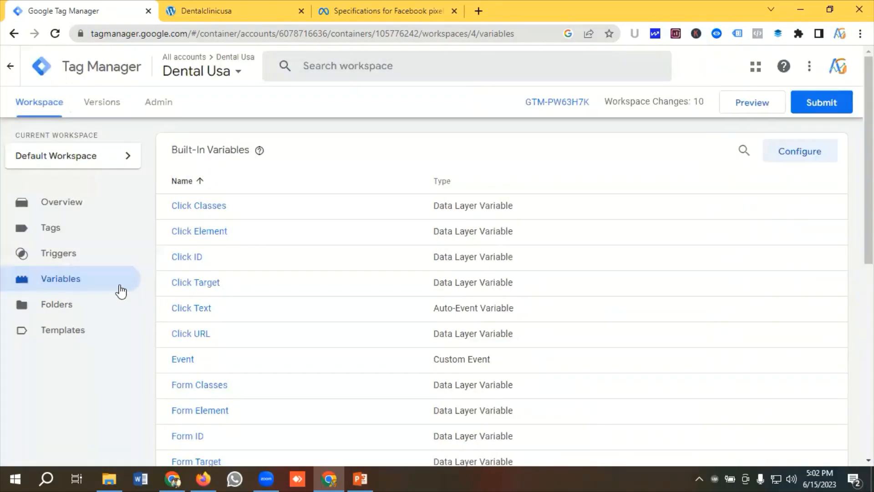
Create a new trigger in the workspace and name it All Element Trigger.
{"action": "left_click", "coordinate": [81, 258]}
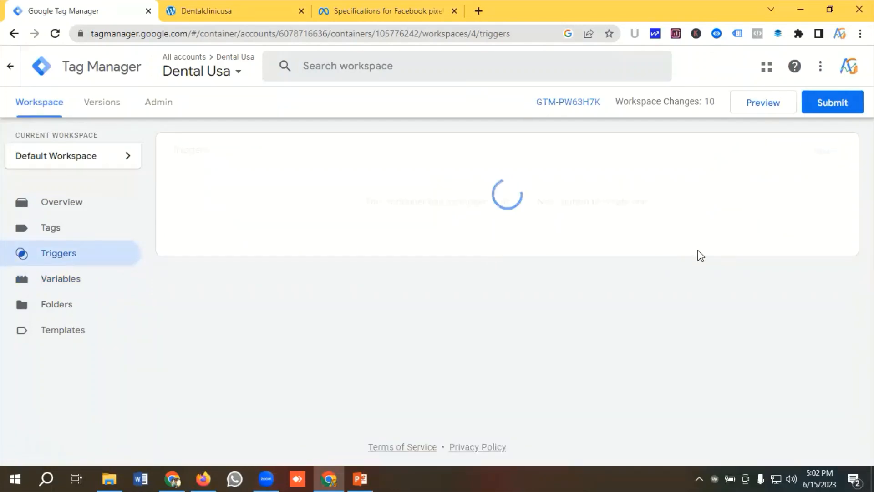
{"action": "left_click", "coordinate": [822, 155]}
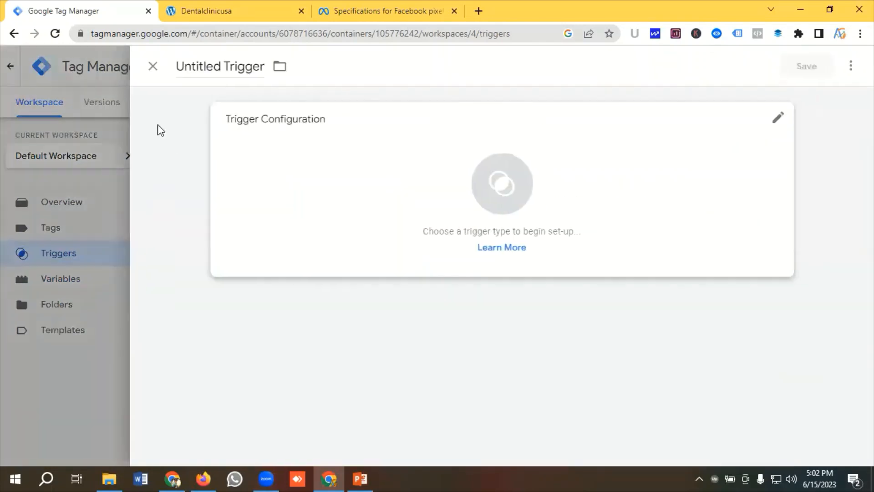
{"action": "left_click", "coordinate": [197, 68]}
{"action": "key", "text": "BackSpace"}
{"action": "type", "text": "All Ele"}
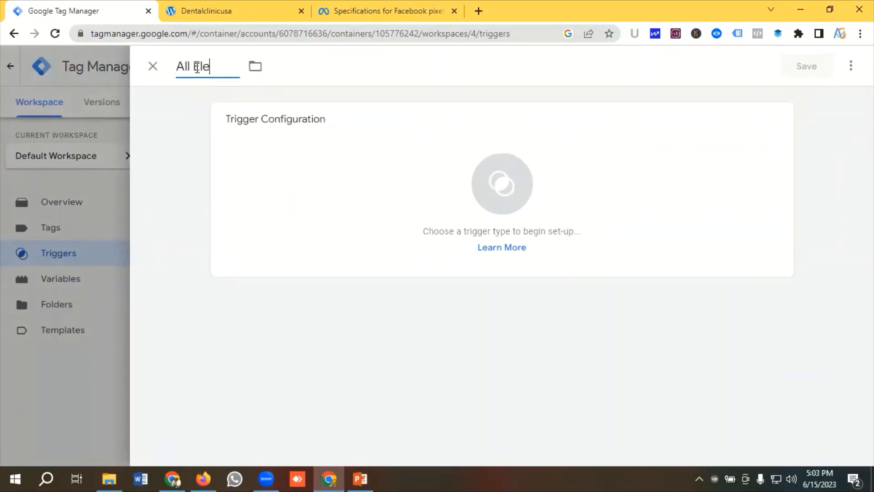
{"action": "type", "text": "ment Trigger"}
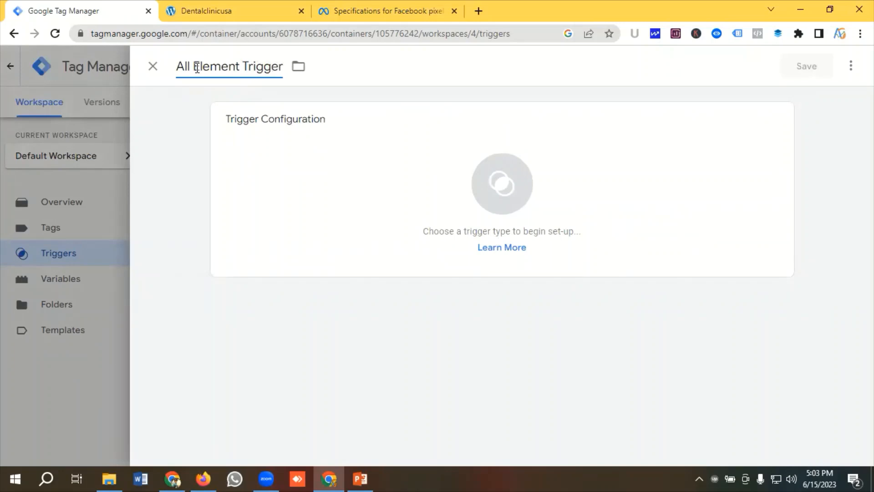
Set the All Element Trigger's type to Click - All Elements, firing on all clicks, and save the trigger.
{"action": "left_click", "coordinate": [474, 195]}
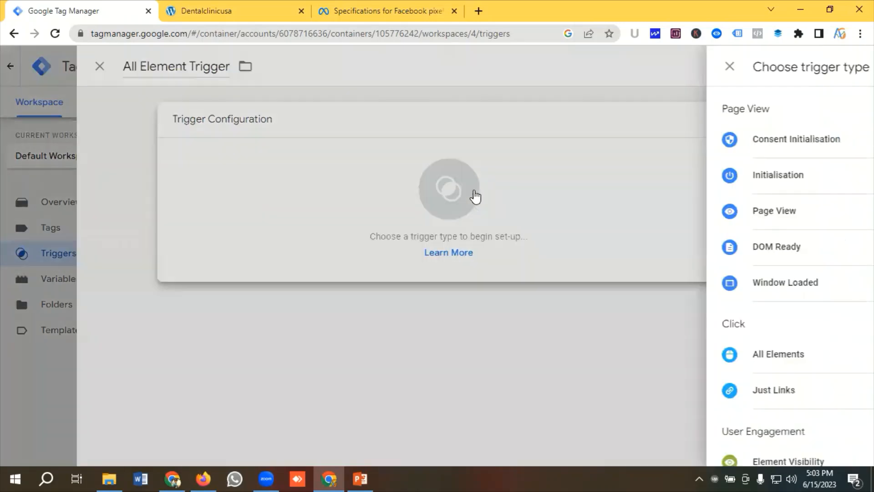
{"action": "scroll", "coordinate": [555, 211], "scroll_direction": "down", "scroll_amount": 1}
{"action": "left_click", "coordinate": [554, 289]}
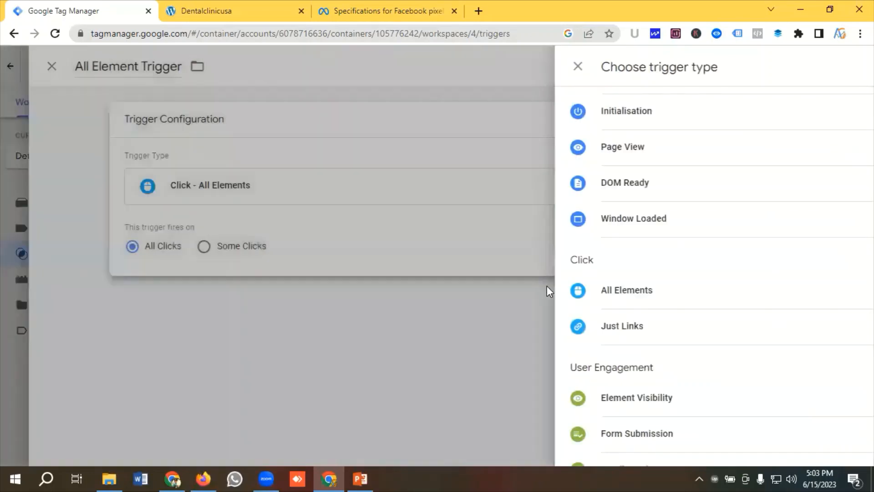
{"action": "left_click", "coordinate": [806, 67]}
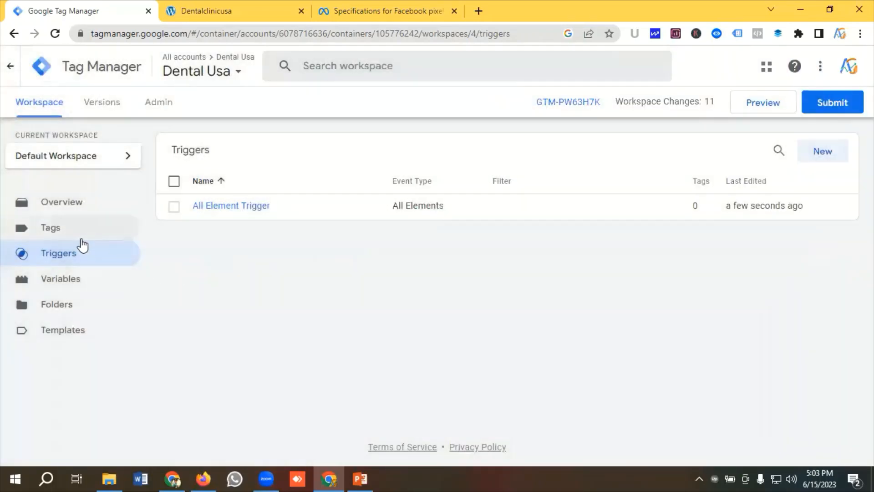
{"action": "left_click", "coordinate": [771, 105]}
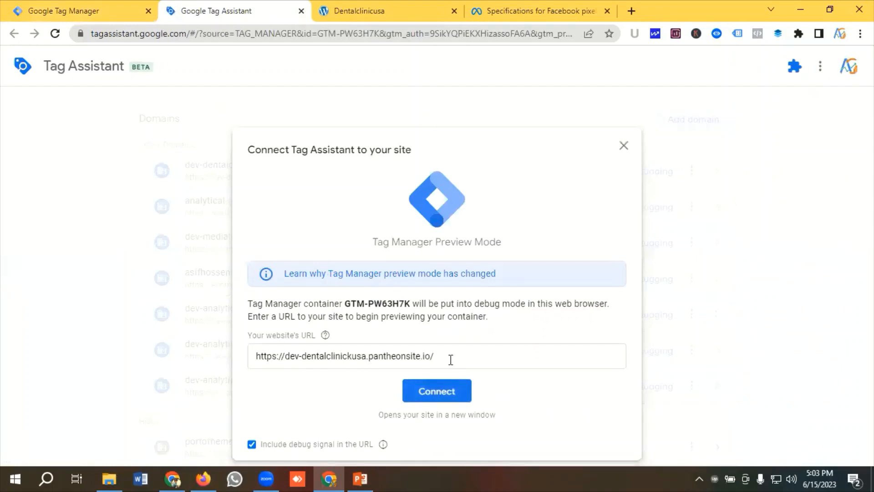
{"action": "left_click", "coordinate": [449, 392]}
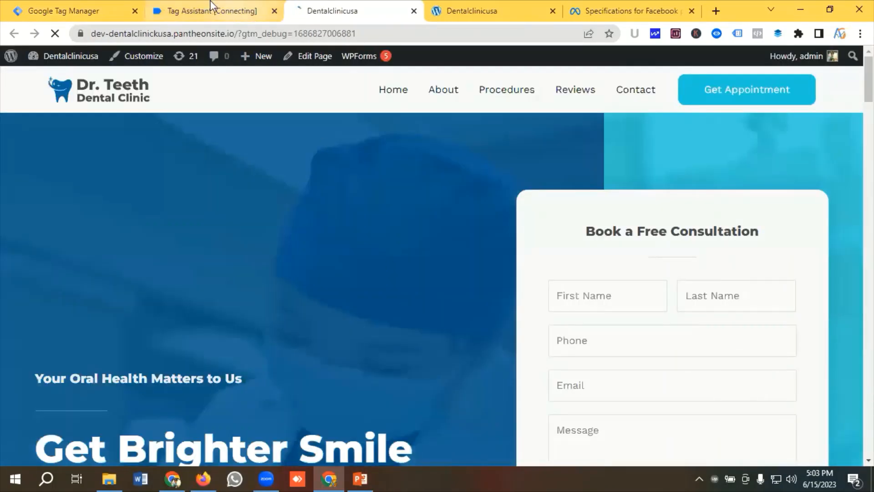
{"action": "left_click", "coordinate": [210, 5]}
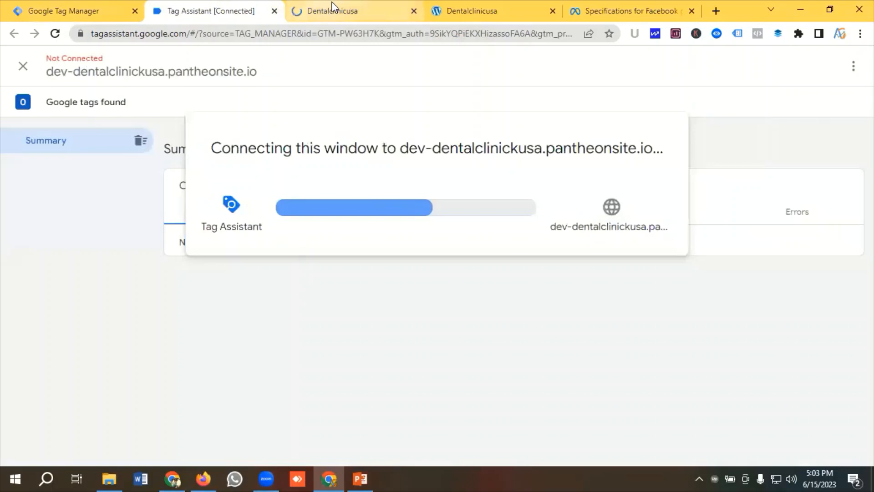
{"action": "left_click", "coordinate": [438, 294]}
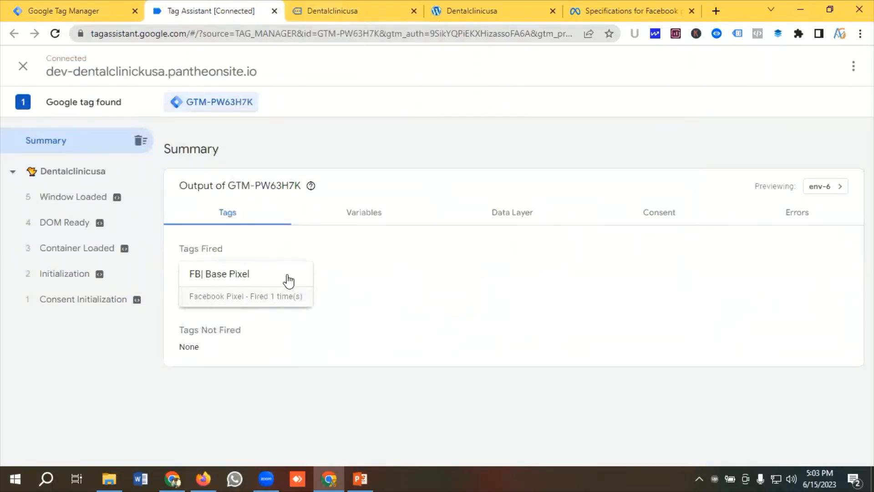
On the previewed site, complete the Book a Free Consultation form with the contact's saved details and the message Demo, and submit it.
{"action": "left_click", "coordinate": [357, 3]}
{"action": "scroll", "coordinate": [585, 205], "scroll_direction": "down", "scroll_amount": 4}
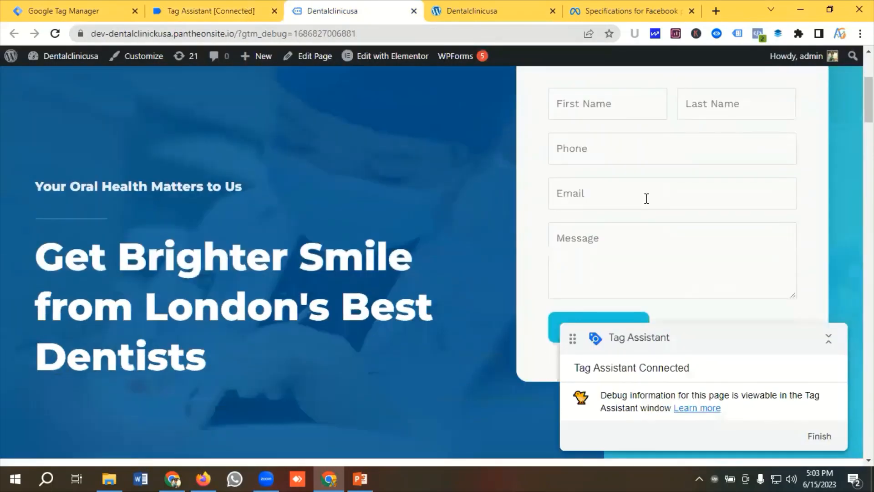
{"action": "scroll", "coordinate": [646, 199], "scroll_direction": "up", "scroll_amount": 2}
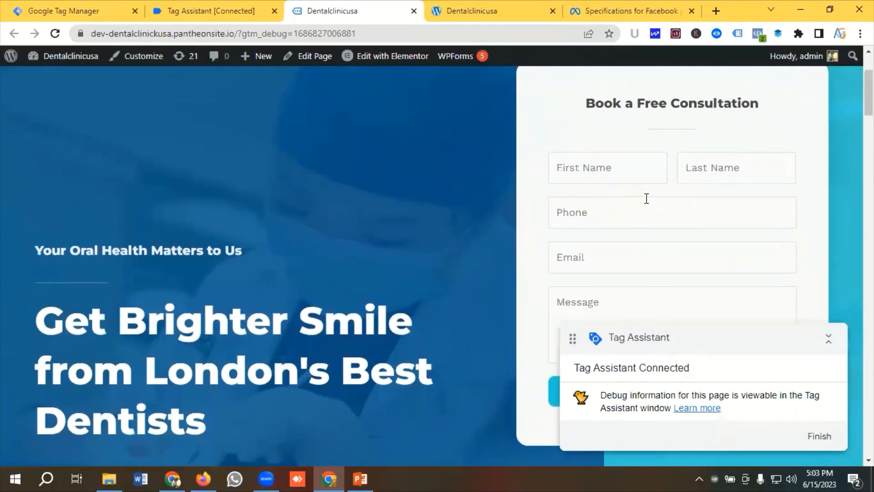
{"action": "left_click", "coordinate": [621, 169]}
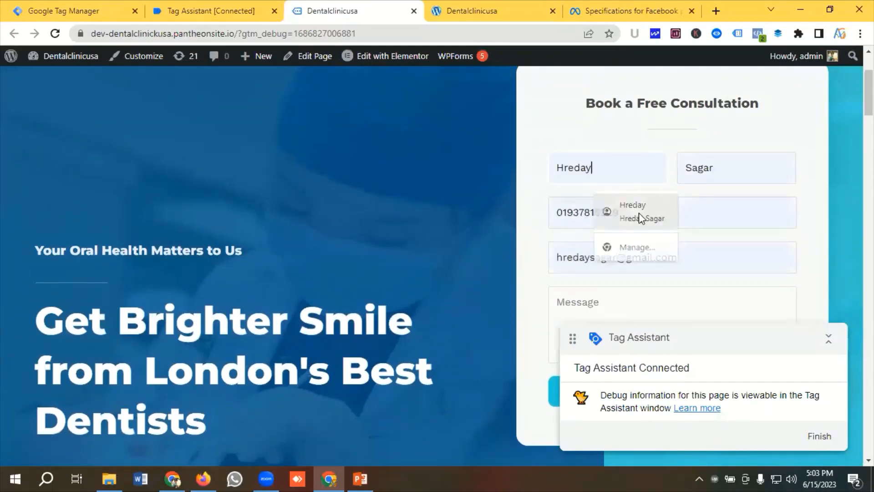
{"action": "left_click", "coordinate": [638, 213]}
{"action": "scroll", "coordinate": [637, 209], "scroll_direction": "down", "scroll_amount": 3}
{"action": "left_click", "coordinate": [599, 176]}
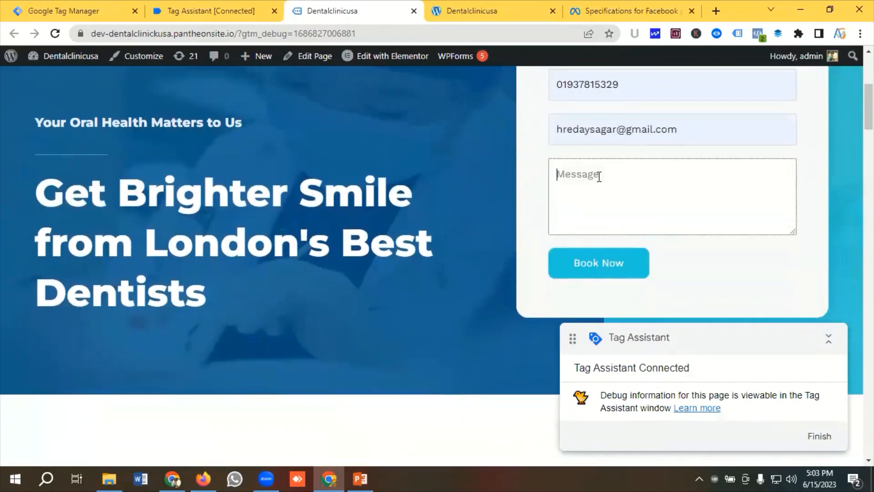
{"action": "type", "text": "Demo"}
{"action": "scroll", "coordinate": [600, 176], "scroll_direction": "down", "scroll_amount": 1}
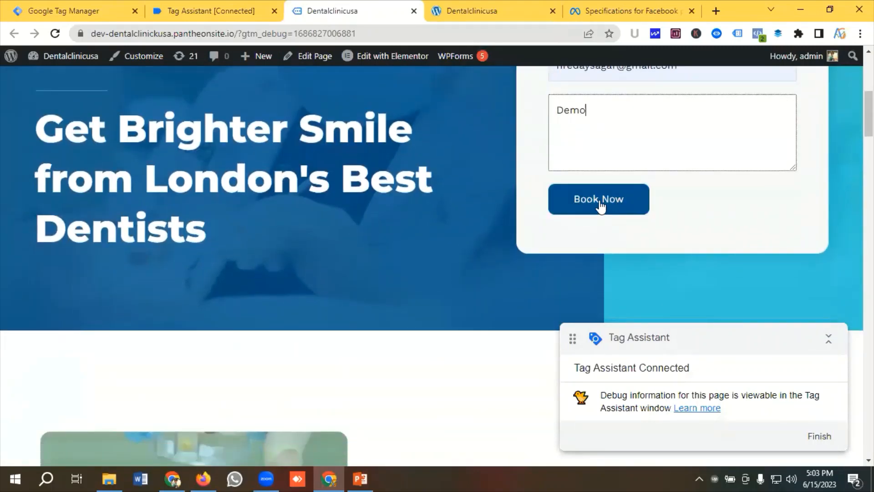
{"action": "left_click", "coordinate": [599, 200]}
In Tag Assistant, examine the variables of the latest Click event, including its Click Classes, Click ID and Click Text.
{"action": "left_click", "coordinate": [203, 10]}
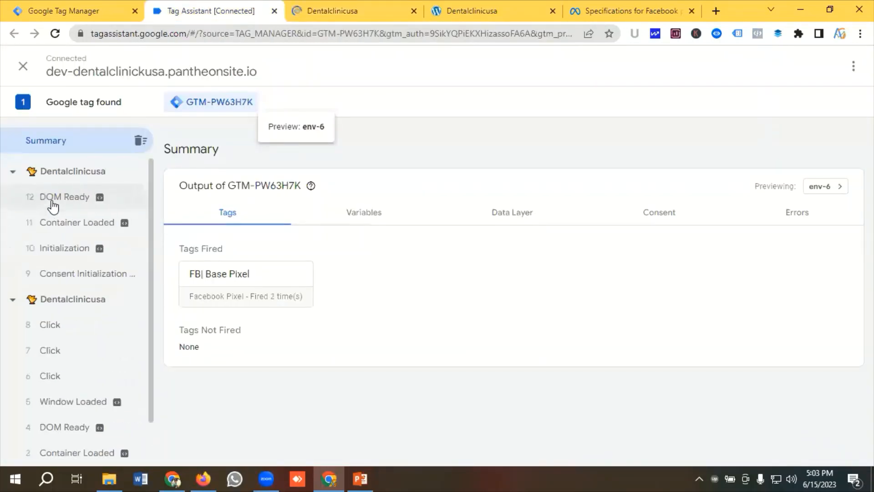
{"action": "scroll", "coordinate": [91, 282], "scroll_direction": "down", "scroll_amount": 1}
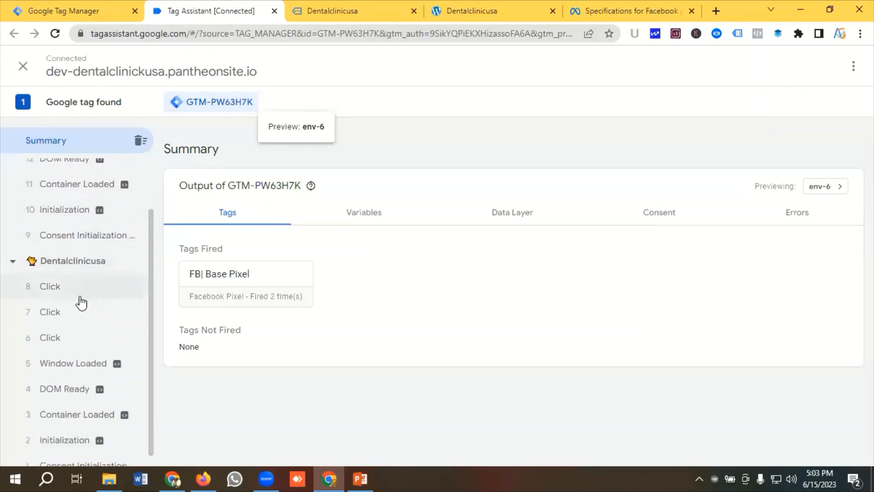
{"action": "left_click", "coordinate": [54, 292]}
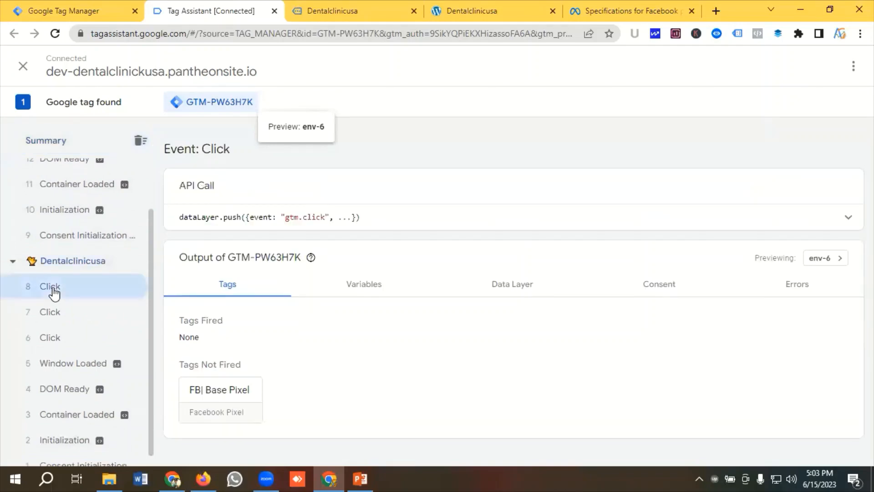
{"action": "left_click", "coordinate": [370, 292]}
{"action": "scroll", "coordinate": [445, 286], "scroll_direction": "down", "scroll_amount": 1}
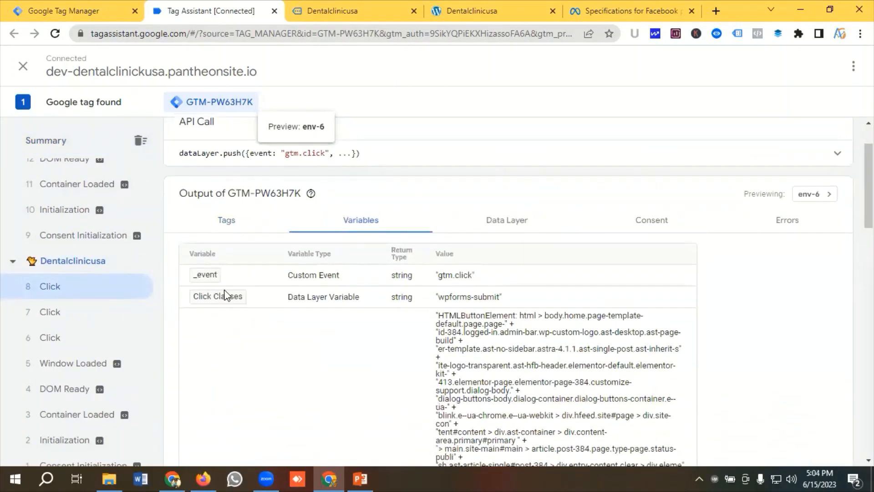
{"action": "scroll", "coordinate": [227, 296], "scroll_direction": "down", "scroll_amount": 1}
{"action": "scroll", "coordinate": [319, 287], "scroll_direction": "down", "scroll_amount": 2}
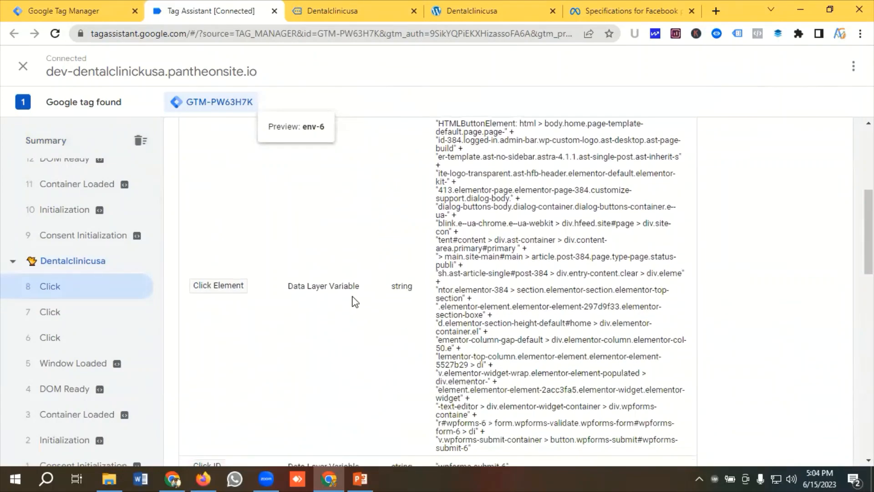
{"action": "scroll", "coordinate": [519, 308], "scroll_direction": "down", "scroll_amount": 2}
{"action": "scroll", "coordinate": [482, 308], "scroll_direction": "down", "scroll_amount": 1}
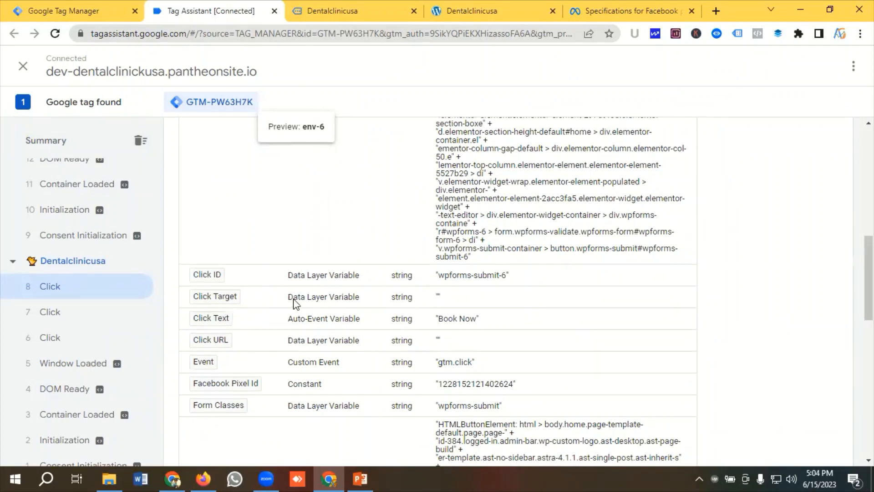
{"action": "scroll", "coordinate": [316, 298], "scroll_direction": "up", "scroll_amount": 3}
{"action": "scroll", "coordinate": [321, 304], "scroll_direction": "up", "scroll_amount": 1}
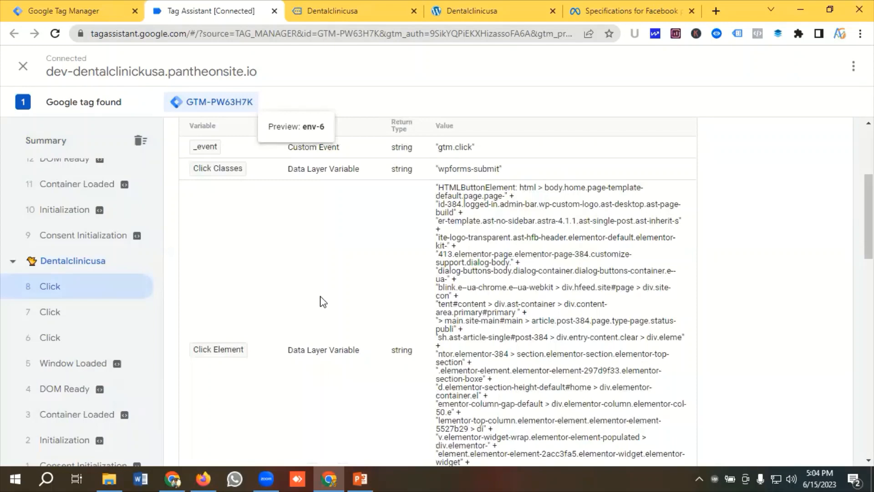
{"action": "scroll", "coordinate": [323, 302], "scroll_direction": "up", "scroll_amount": 1}
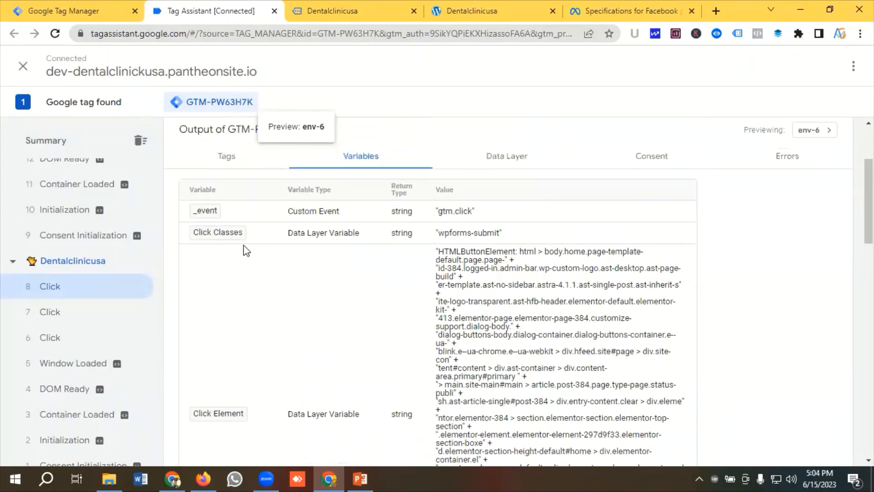
Copy the Click ID value wpforms-submit-6 from the Click event's variables.
{"action": "scroll", "coordinate": [268, 245], "scroll_direction": "down", "scroll_amount": 6}
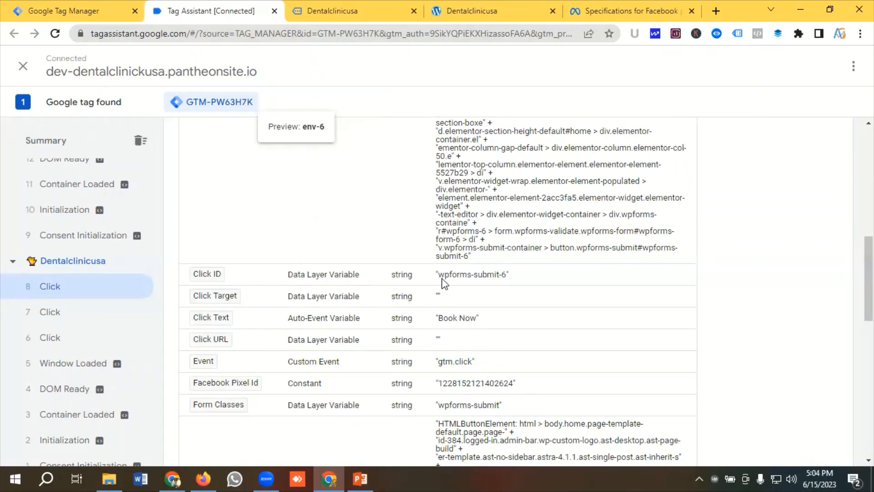
{"action": "left_click_drag", "start_coordinate": [437, 274], "coordinate": [506, 278]}
{"action": "right_click", "coordinate": [503, 275]}
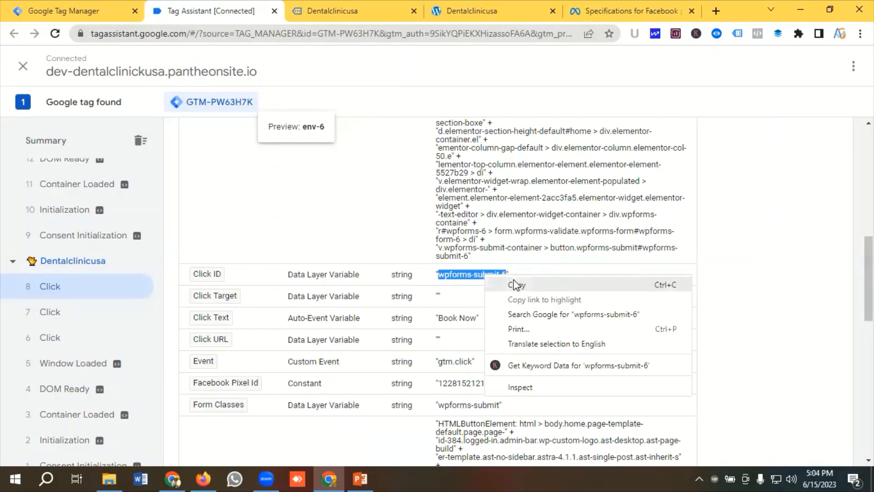
{"action": "left_click", "coordinate": [517, 285]}
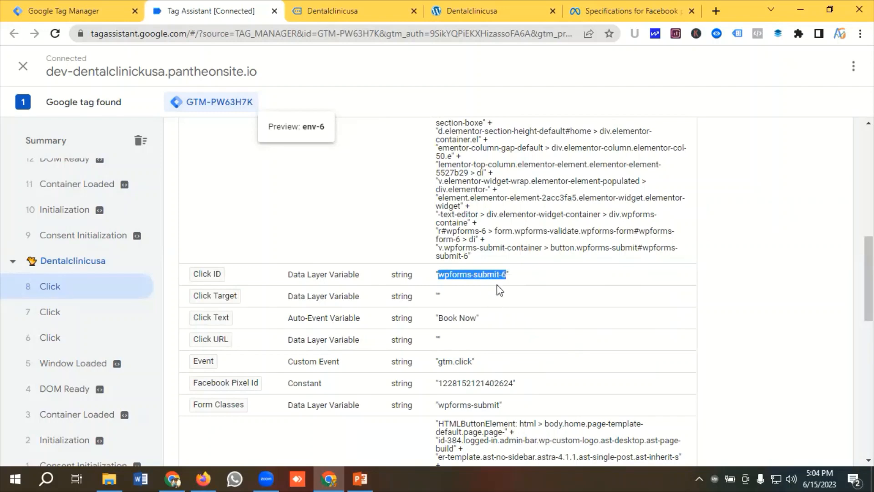
Back in Google Tag Manager, edit the All Element Trigger so that it fires on Some Clicks.
{"action": "left_click", "coordinate": [48, 6]}
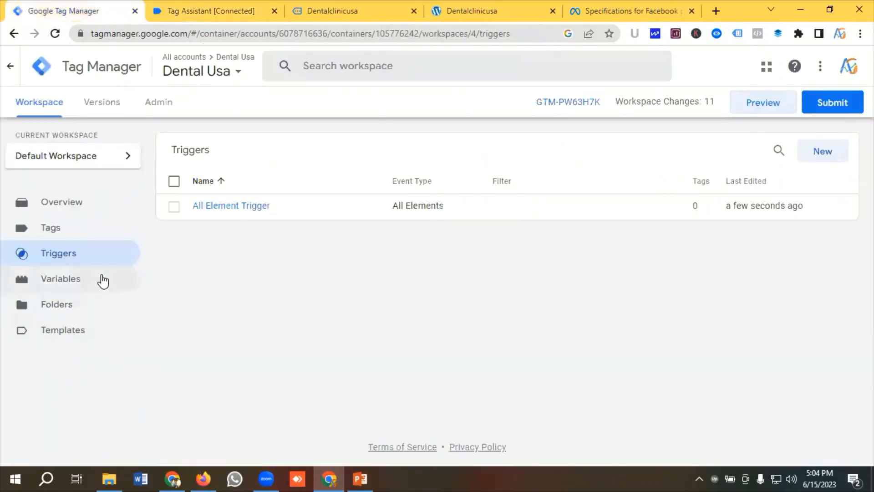
{"action": "left_click", "coordinate": [232, 207]}
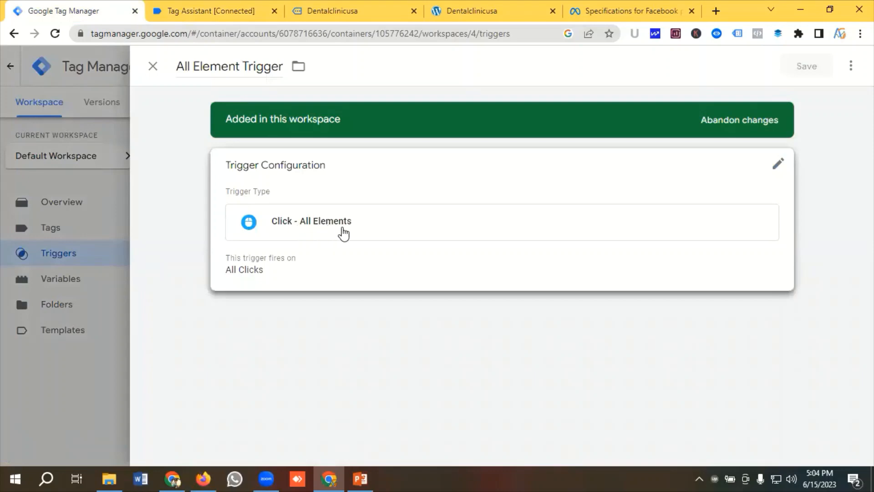
{"action": "left_click", "coordinate": [341, 231]}
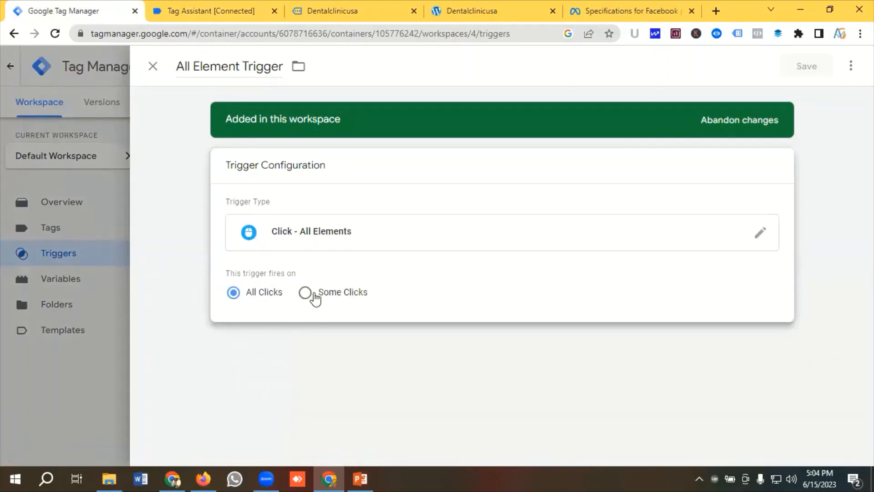
{"action": "left_click", "coordinate": [314, 297]}
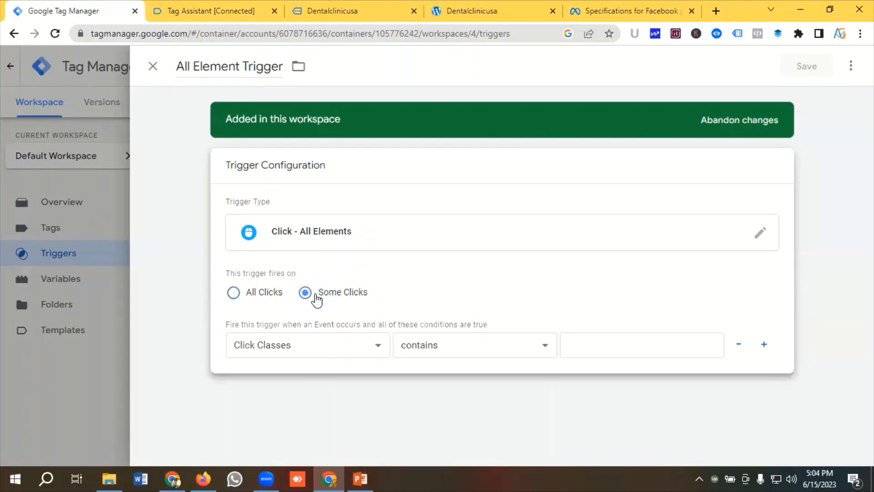
Set the trigger's firing condition to Click ID equals wpforms-submit-6.
{"action": "left_click", "coordinate": [308, 349]}
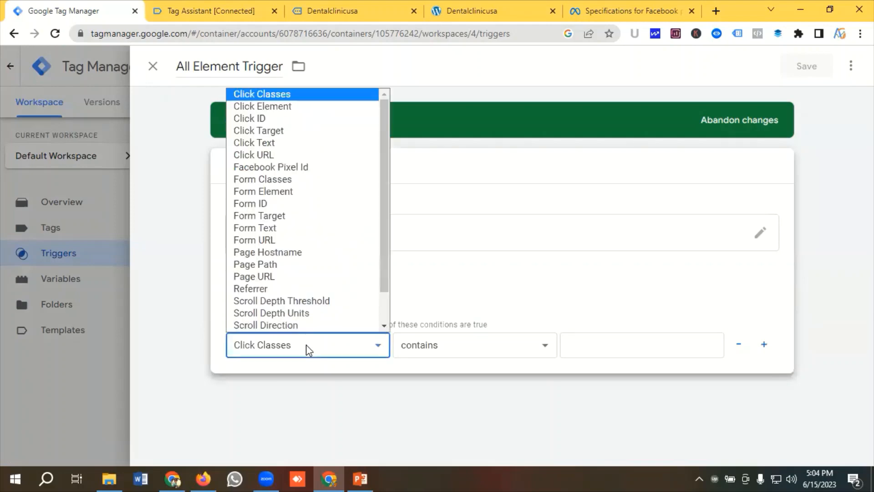
{"action": "left_click", "coordinate": [271, 119]}
{"action": "left_click", "coordinate": [441, 346]}
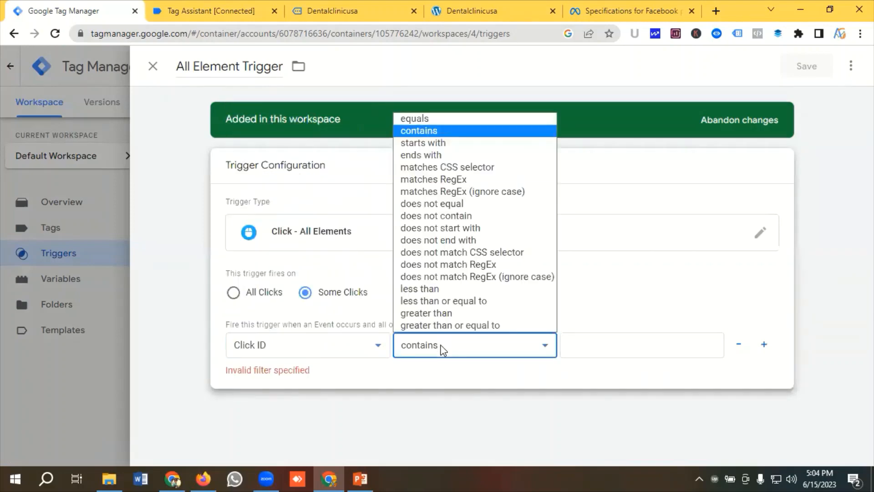
{"action": "left_click", "coordinate": [422, 119]}
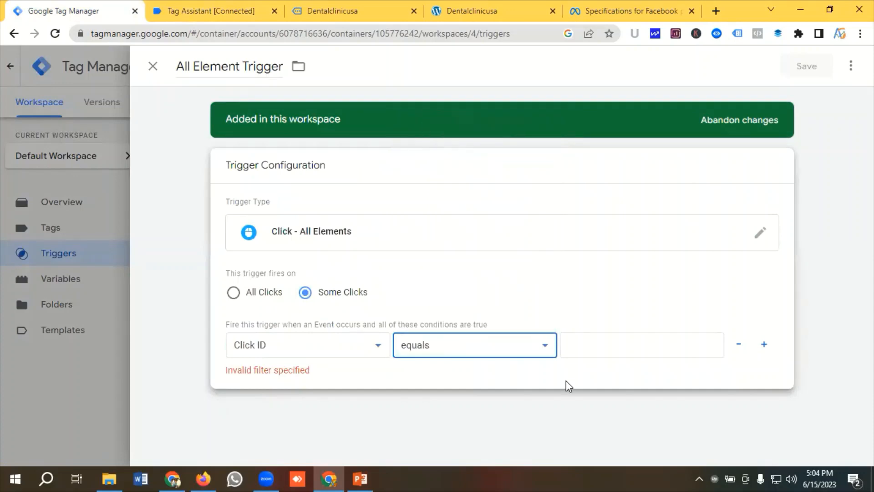
{"action": "left_click", "coordinate": [582, 344]}
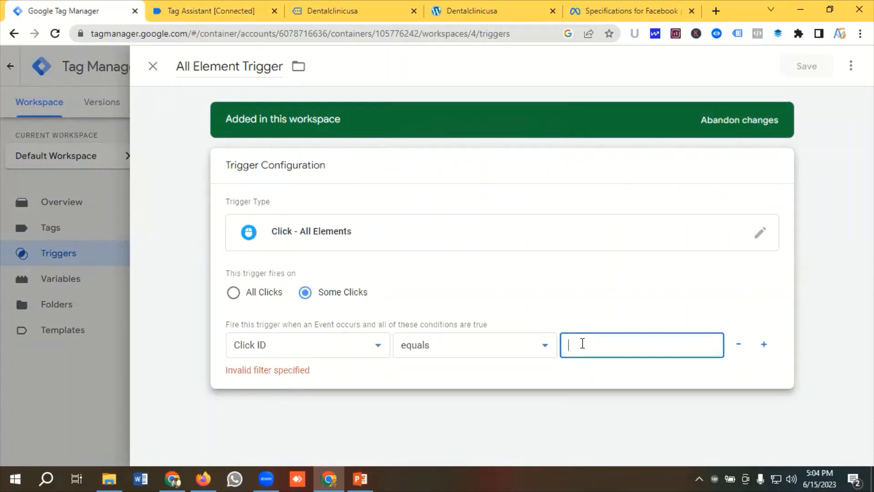
{"action": "key", "text": "ctrl+v"}
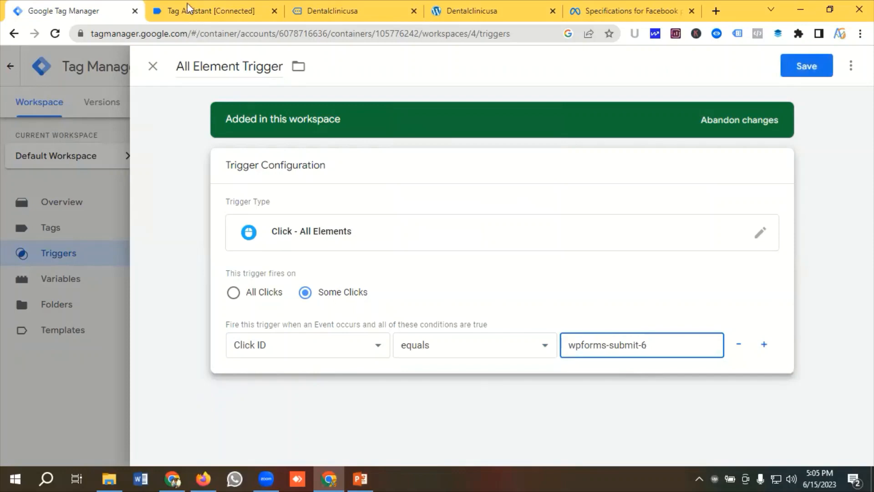
Compare the trigger's Click ID condition with the Click ID recorded for the Click event in Tag Assistant.
{"action": "left_click", "coordinate": [189, 9]}
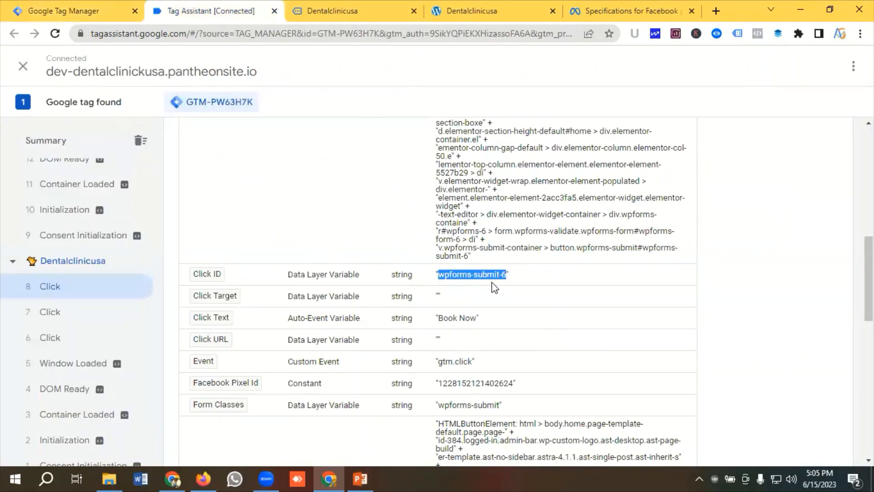
{"action": "left_click", "coordinate": [43, 9]}
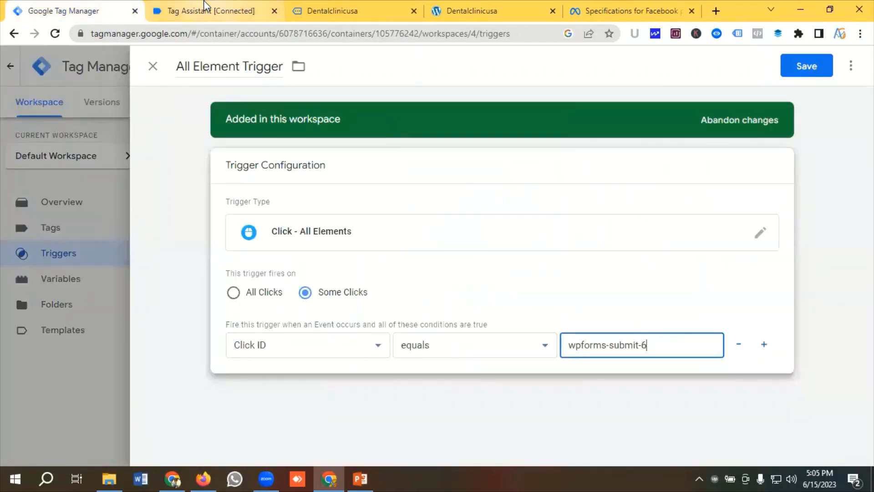
{"action": "left_click", "coordinate": [204, 3]}
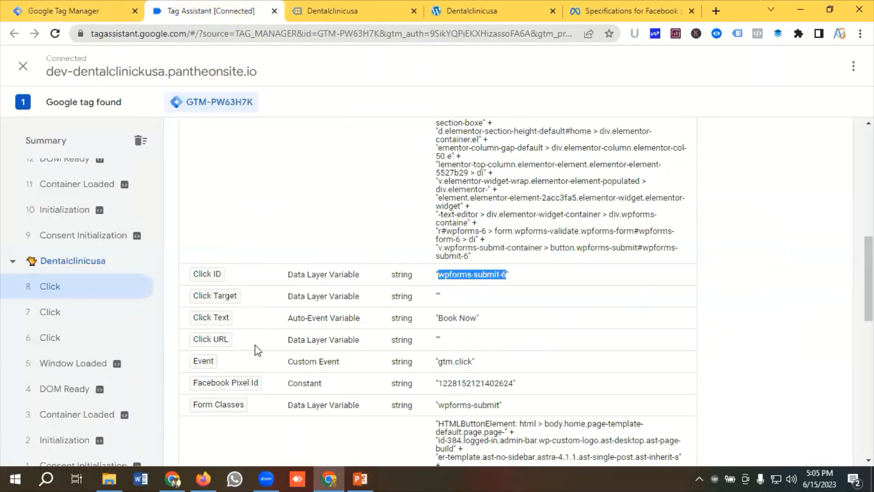
Rename the All Element Trigger in Google Tag Manager as Lead Form Trigger and save it.
{"action": "scroll", "coordinate": [273, 273], "scroll_direction": "up", "scroll_amount": 7}
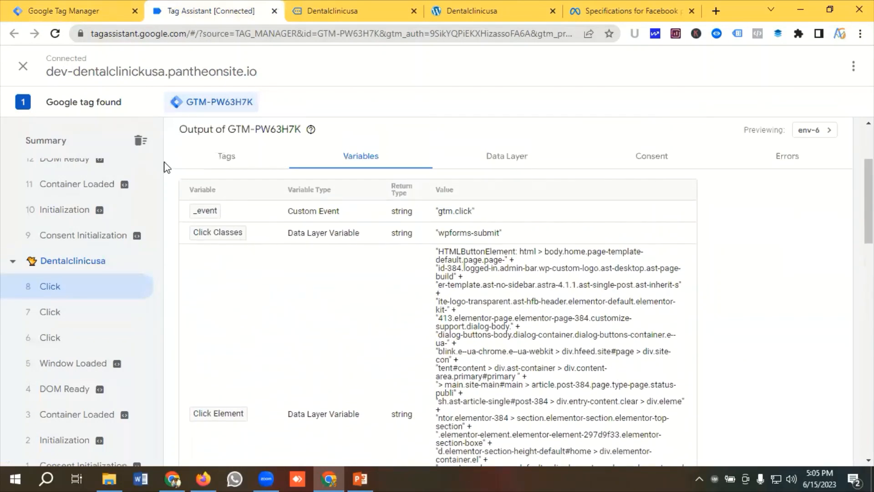
{"action": "left_click", "coordinate": [118, 9]}
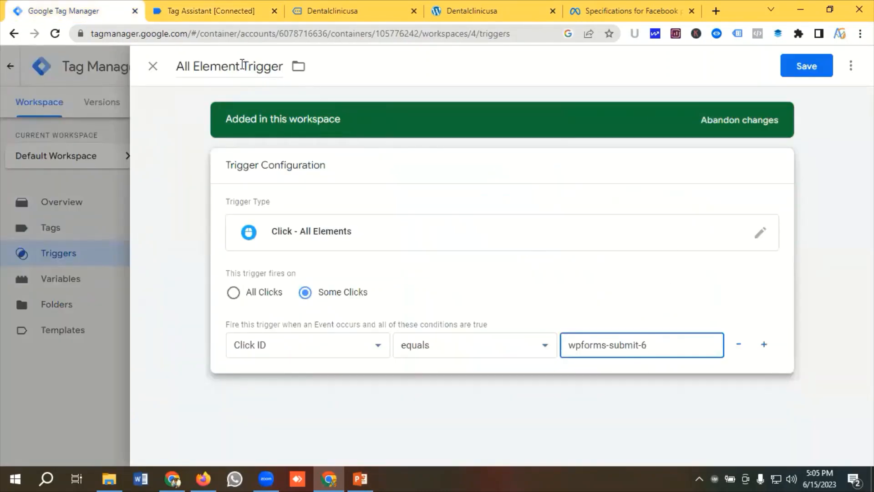
{"action": "left_click_drag", "start_coordinate": [242, 64], "coordinate": [156, 64]}
{"action": "key", "text": "BackSpace"}
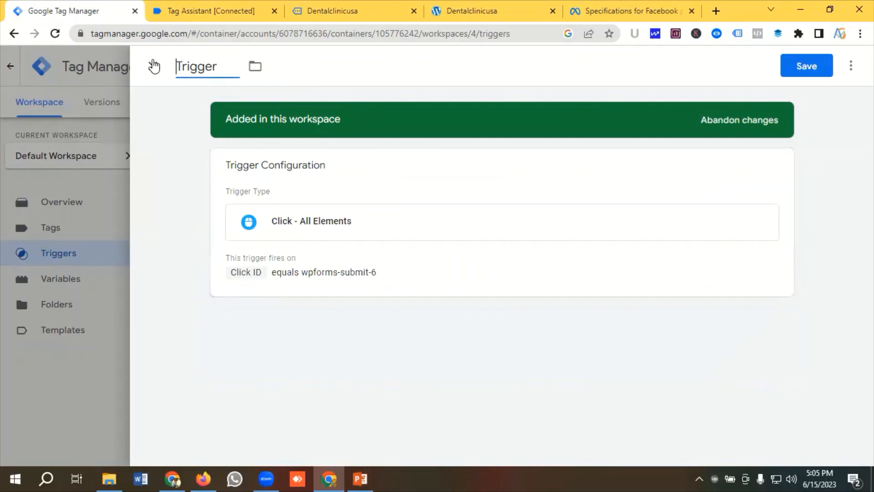
{"action": "type", "text": "Lead"}
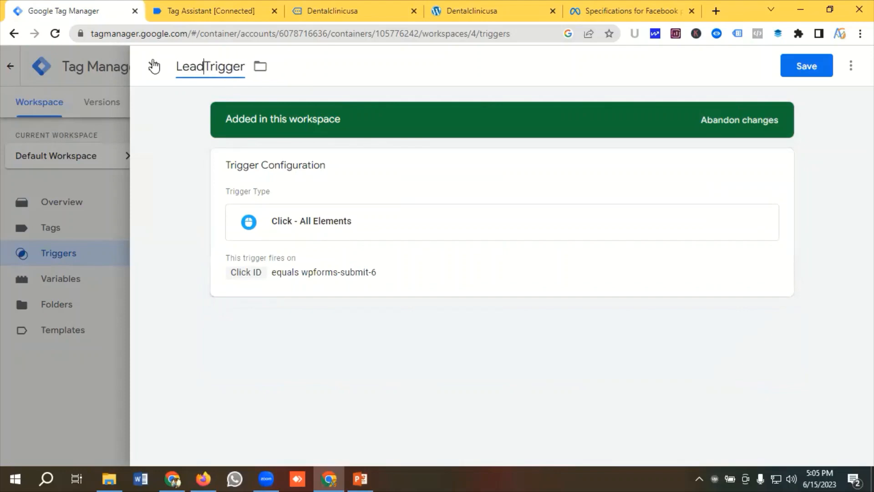
{"action": "type", "text": " Form"}
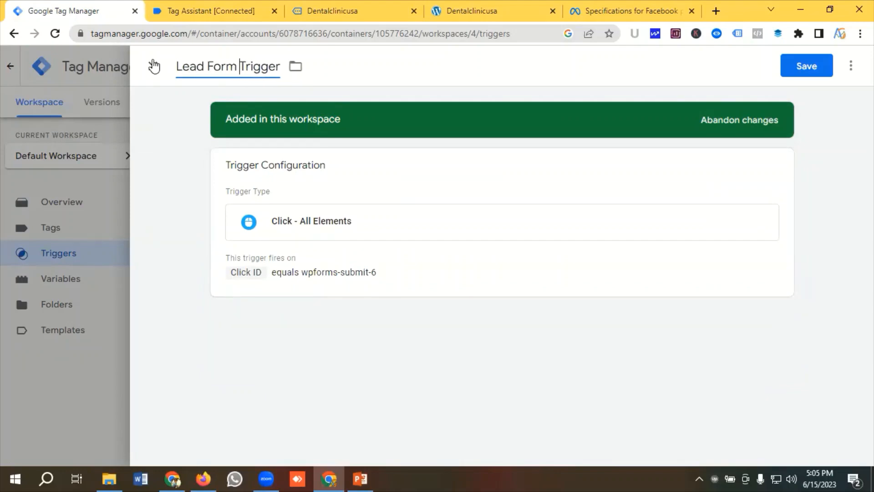
{"action": "left_click", "coordinate": [805, 69]}
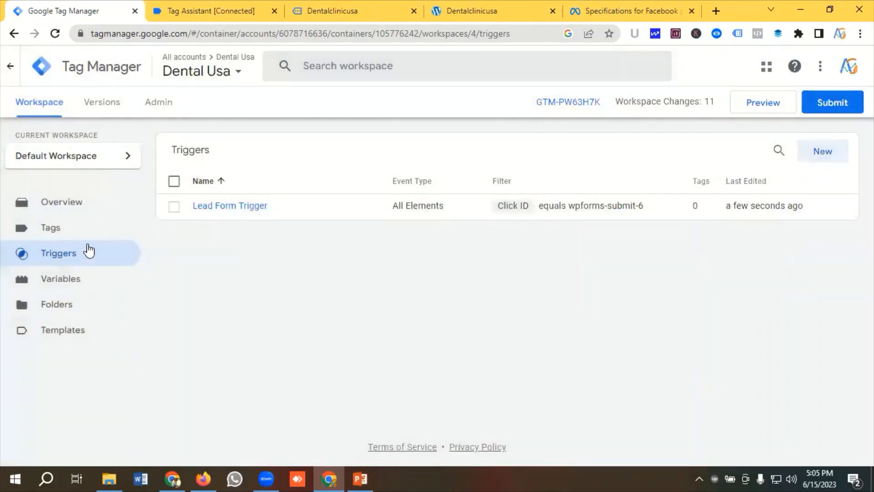
Create a new tag in the workspace and name it FB | Lead.
{"action": "left_click", "coordinate": [60, 236]}
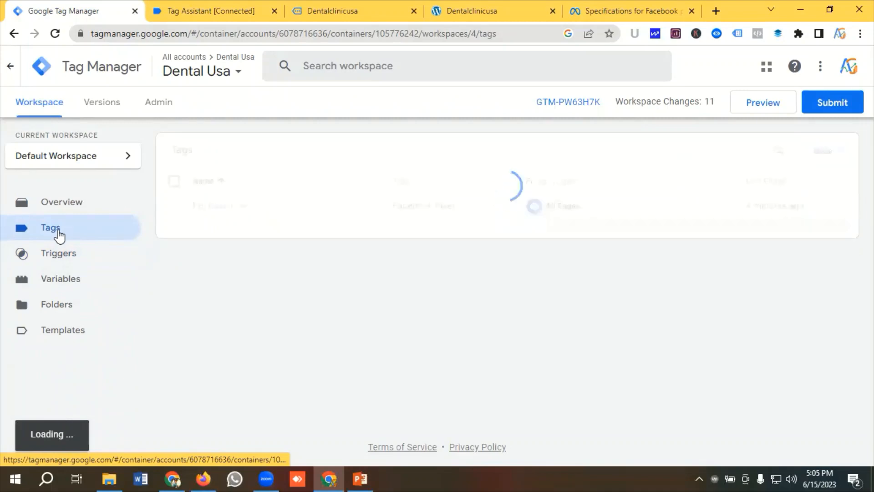
{"action": "left_click", "coordinate": [828, 154]}
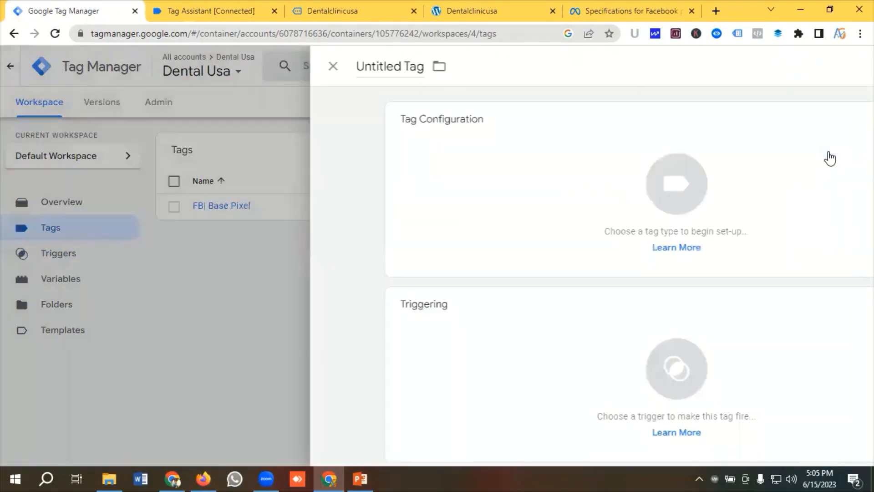
{"action": "left_click", "coordinate": [242, 64]}
{"action": "key", "text": "ctrl+a"}
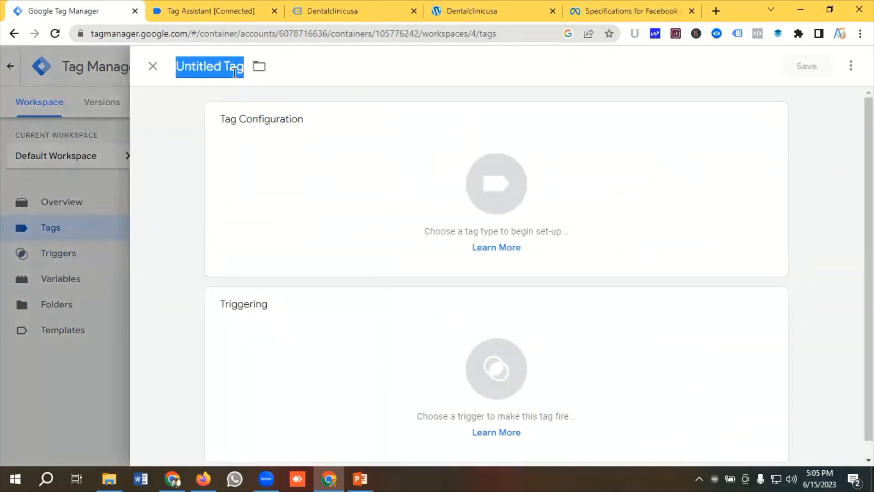
{"action": "key", "text": "BackSpace"}
{"action": "type", "text": "FB | Lead"}
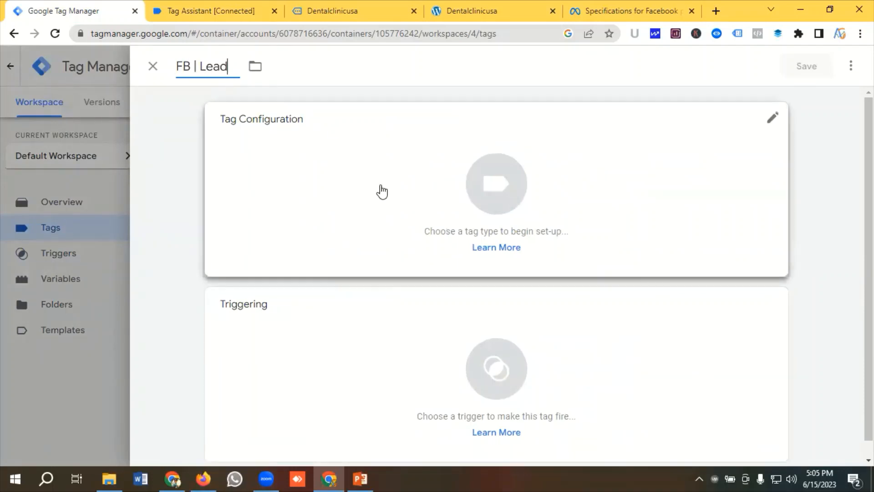
Choose Facebook Pixel as the tag type for the FB | Lead tag.
{"action": "left_click", "coordinate": [480, 187]}
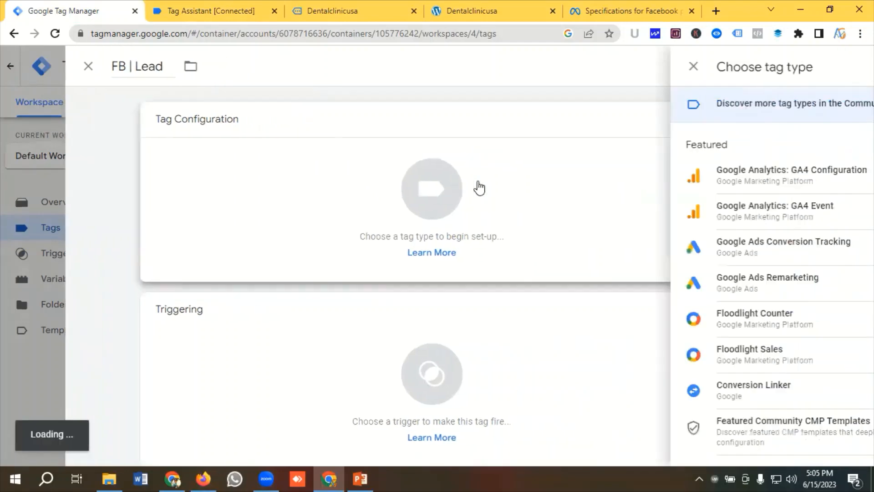
{"action": "scroll", "coordinate": [575, 211], "scroll_direction": "down", "scroll_amount": 2}
{"action": "scroll", "coordinate": [575, 211], "scroll_direction": "down", "scroll_amount": 3}
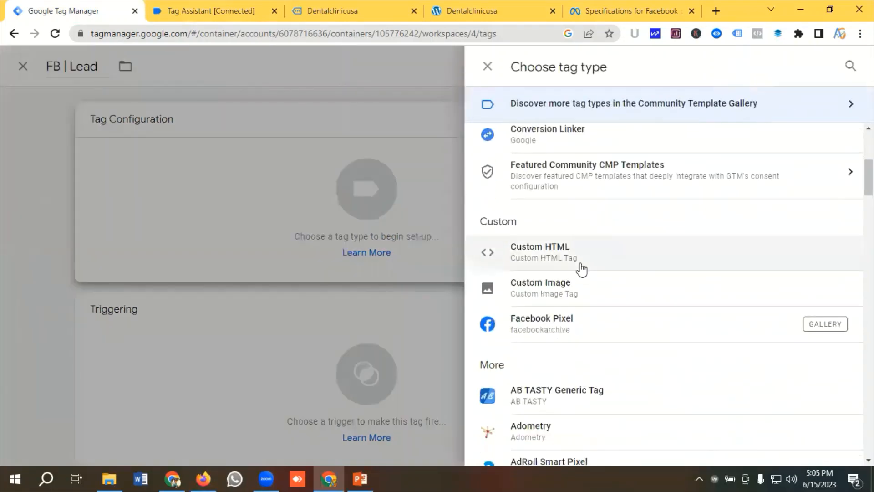
{"action": "left_click", "coordinate": [556, 328]}
Fill the tag's Facebook Pixel ID with the Facebook Pixel Id variable.
{"action": "left_click", "coordinate": [294, 275]}
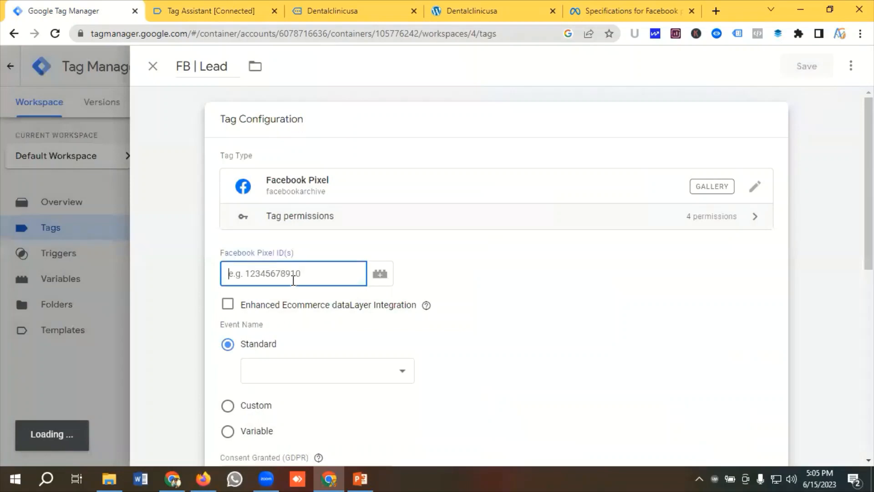
{"action": "left_click", "coordinate": [381, 274]}
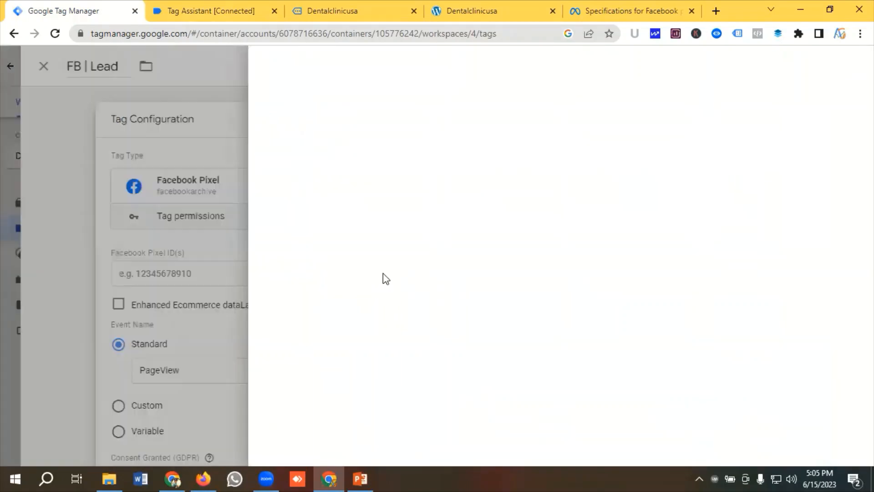
{"action": "scroll", "coordinate": [259, 208], "scroll_direction": "down", "scroll_amount": 1}
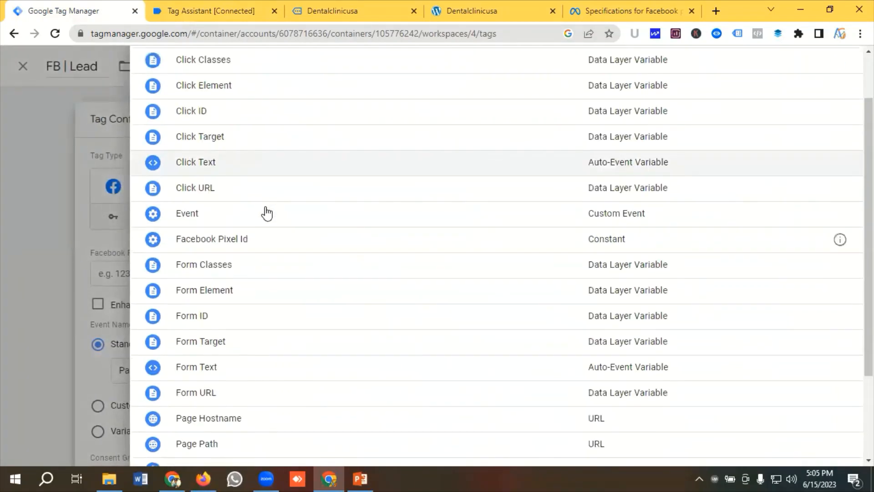
{"action": "left_click", "coordinate": [227, 241]}
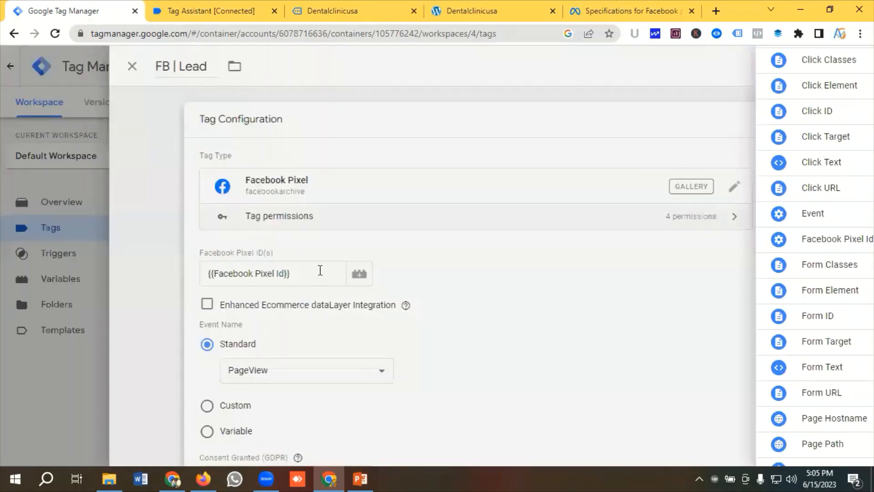
Set the tag's standard event name to Lead.
{"action": "scroll", "coordinate": [317, 275], "scroll_direction": "down", "scroll_amount": 1}
{"action": "scroll", "coordinate": [282, 255], "scroll_direction": "down", "scroll_amount": 1}
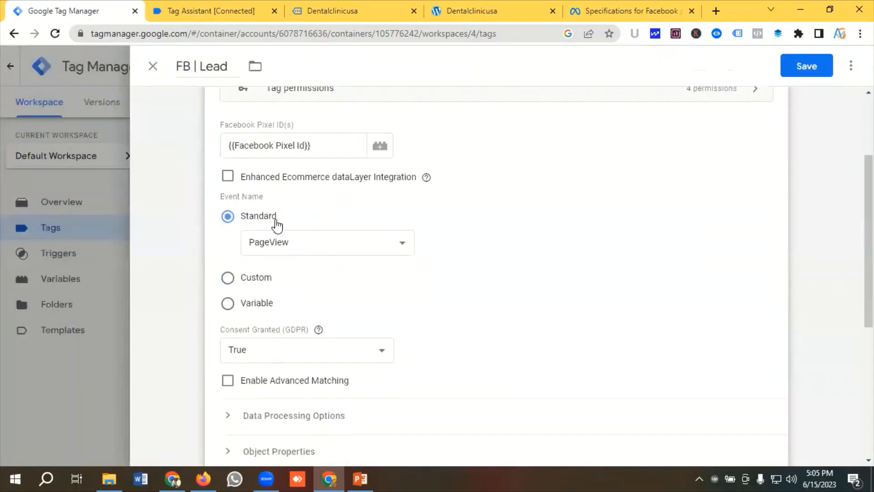
{"action": "left_click", "coordinate": [299, 243]}
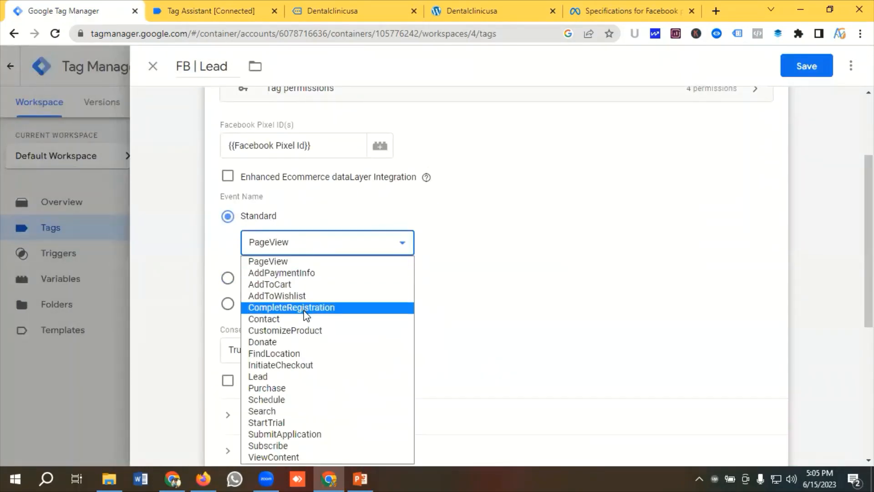
{"action": "left_click", "coordinate": [279, 376]}
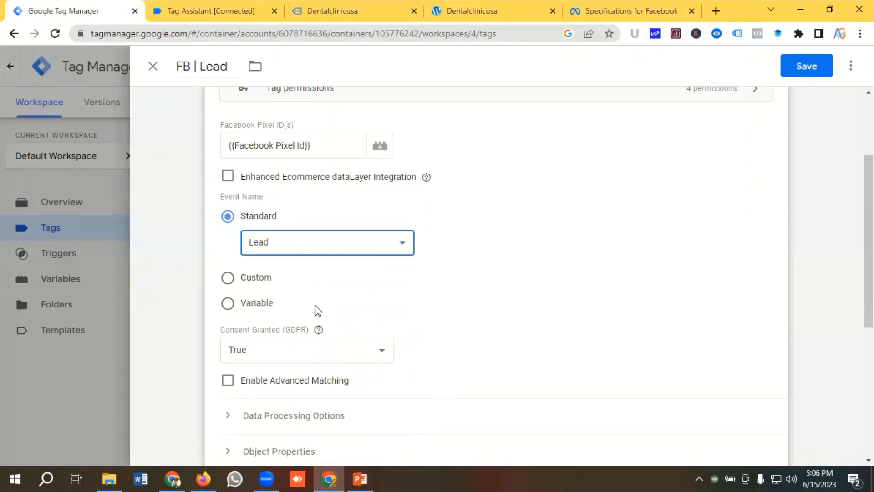
Add an object property named event_name to the FB | Lead tag.
{"action": "scroll", "coordinate": [343, 288], "scroll_direction": "down", "scroll_amount": 1}
{"action": "scroll", "coordinate": [337, 228], "scroll_direction": "down", "scroll_amount": 3}
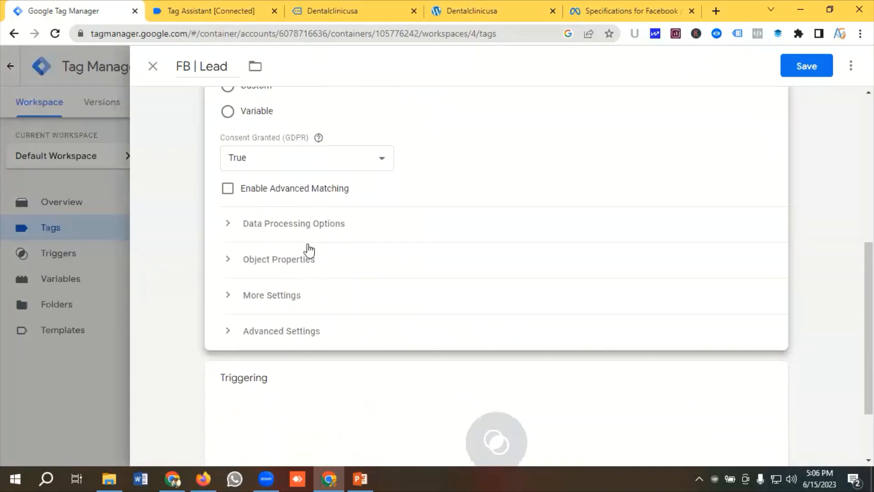
{"action": "scroll", "coordinate": [306, 247], "scroll_direction": "down", "scroll_amount": 1}
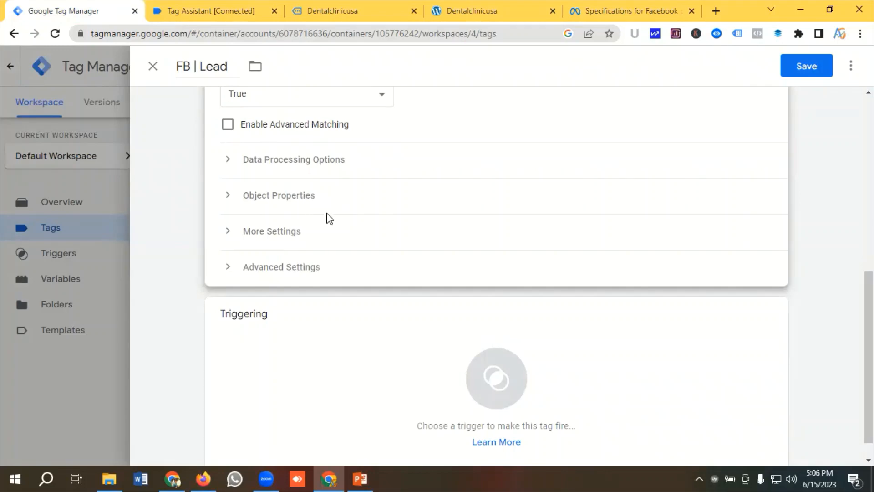
{"action": "scroll", "coordinate": [287, 260], "scroll_direction": "down", "scroll_amount": 1}
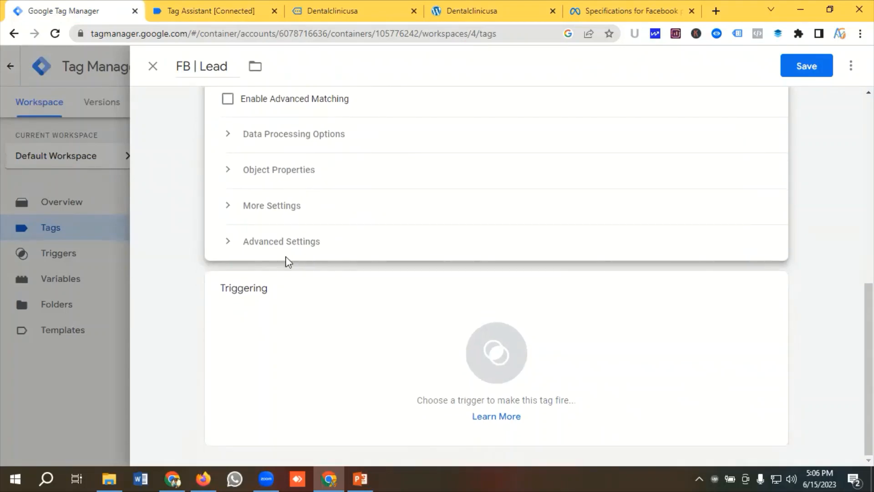
{"action": "scroll", "coordinate": [328, 272], "scroll_direction": "up", "scroll_amount": 3}
{"action": "left_click", "coordinate": [278, 296]}
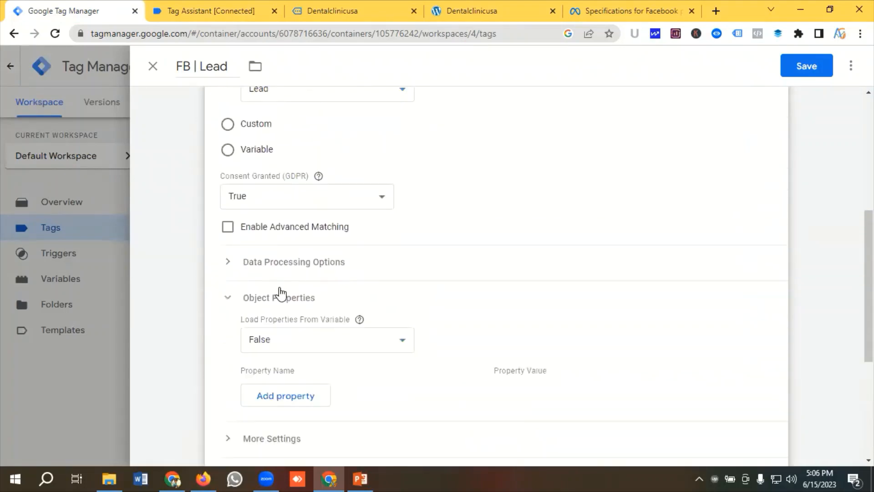
{"action": "scroll", "coordinate": [316, 285], "scroll_direction": "down", "scroll_amount": 3}
{"action": "left_click", "coordinate": [291, 266]}
{"action": "left_click", "coordinate": [290, 266]}
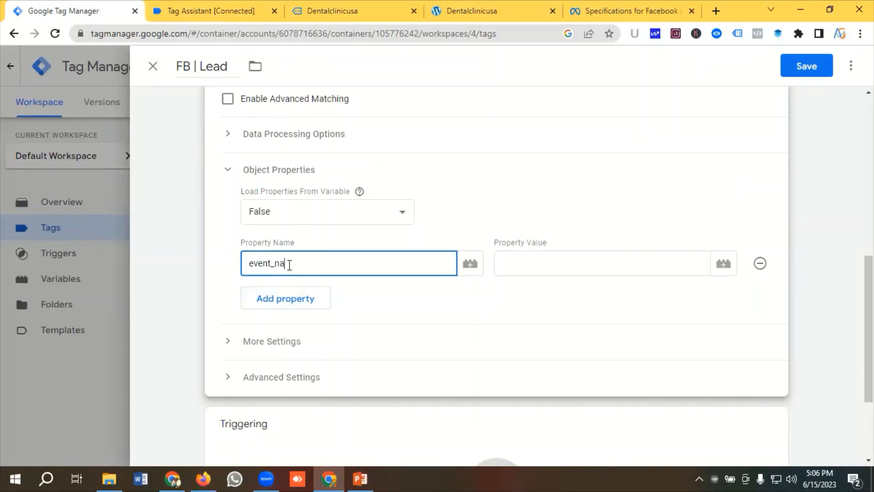
Copy the Lead event name from Facebook's pixel event specifications and paste it as the event_name property's value in Google Tag Manager.
{"action": "left_click", "coordinate": [546, 257]}
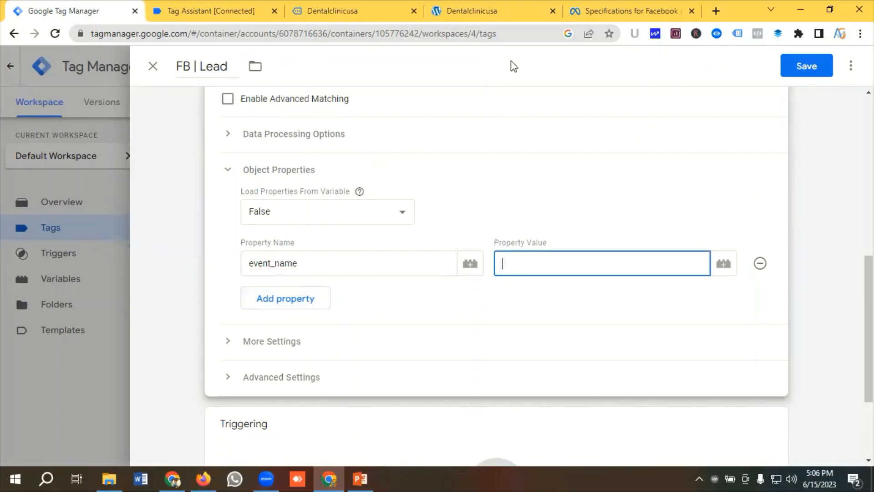
{"action": "left_click", "coordinate": [606, 10]}
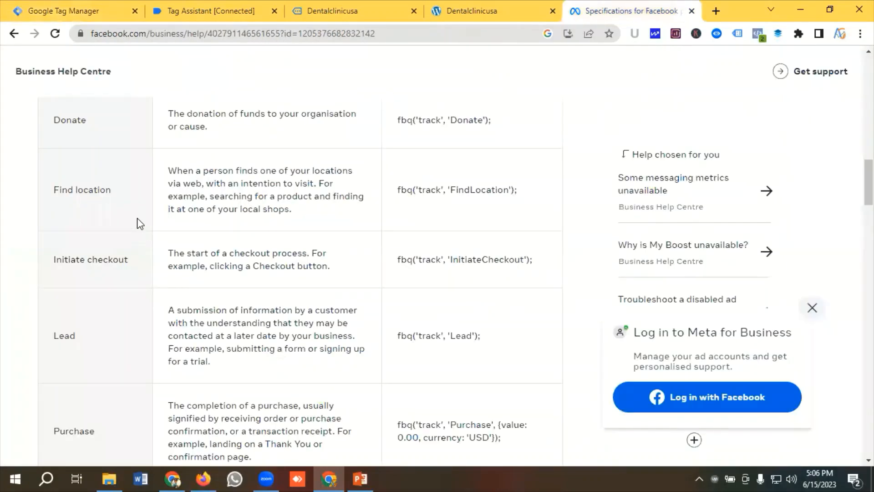
{"action": "scroll", "coordinate": [138, 218], "scroll_direction": "down", "scroll_amount": 1}
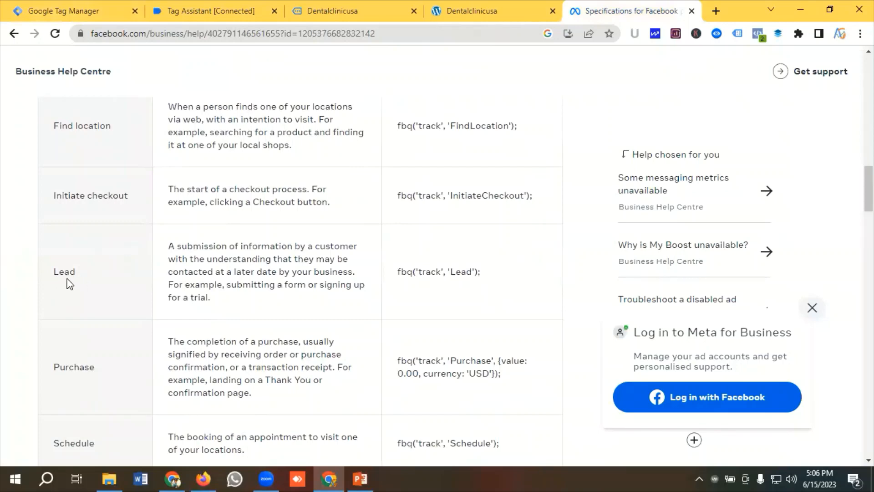
{"action": "double_click", "coordinate": [462, 272]}
{"action": "right_click", "coordinate": [462, 273]}
{"action": "left_click", "coordinate": [494, 284]}
{"action": "left_click", "coordinate": [62, 10]}
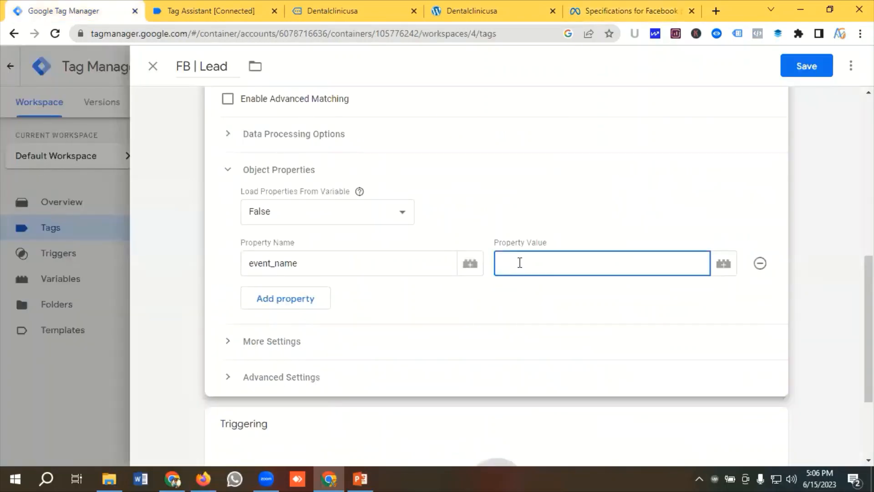
Assign Lead Form Trigger as the firing trigger of the FB | Lead tag and save the tag.
{"action": "scroll", "coordinate": [375, 273], "scroll_direction": "down", "scroll_amount": 3}
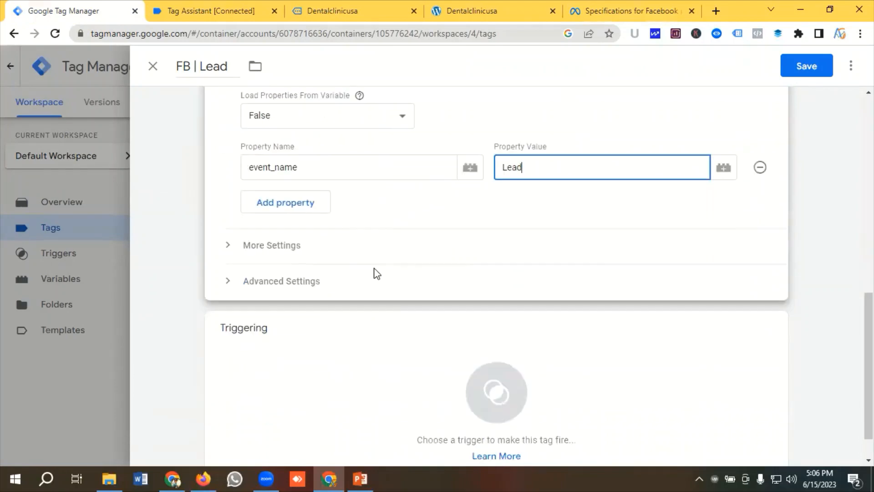
{"action": "left_click", "coordinate": [495, 365]}
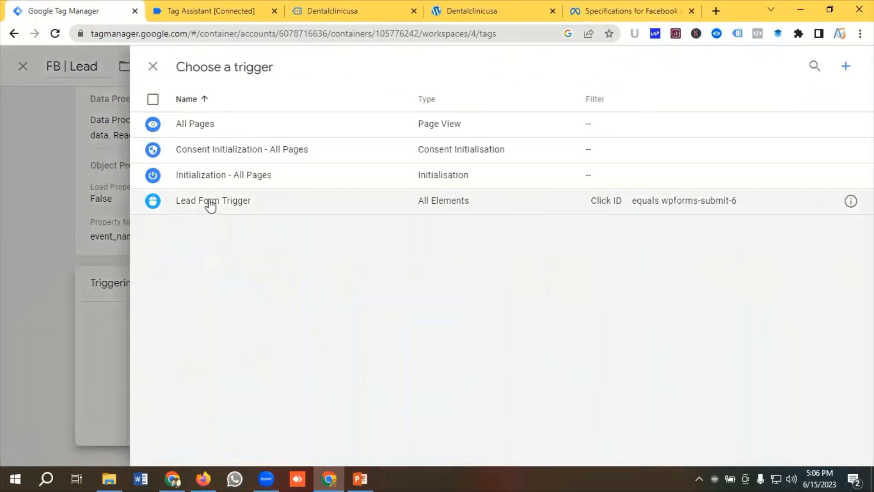
{"action": "left_click", "coordinate": [234, 207]}
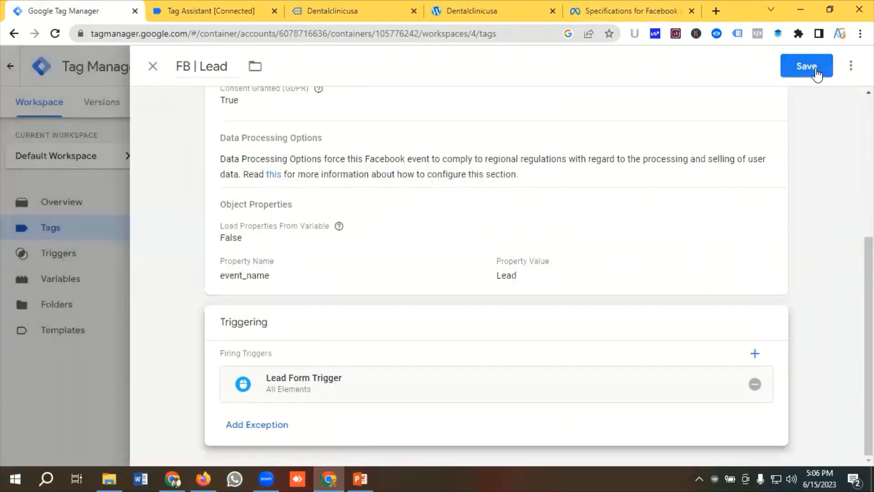
{"action": "left_click", "coordinate": [807, 67]}
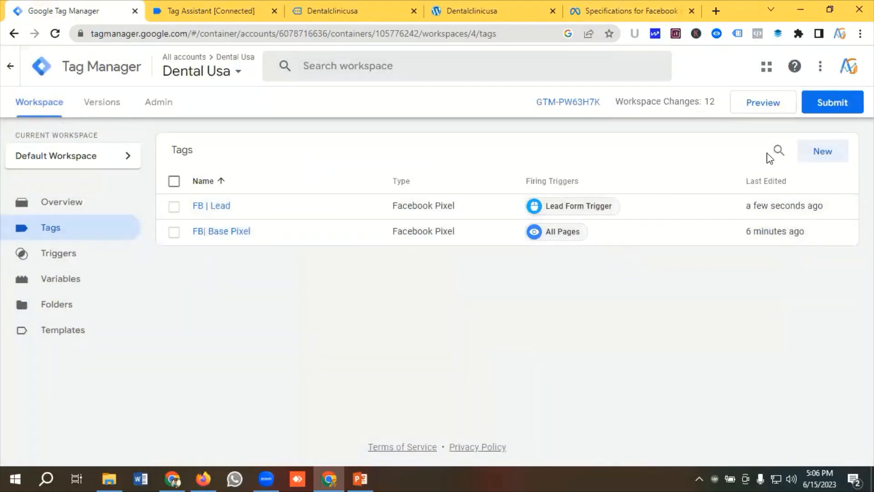
Preview the workspace changes on the dental clinic site and continue to the fired-tags summary in Tag Assistant.
{"action": "left_click", "coordinate": [763, 105]}
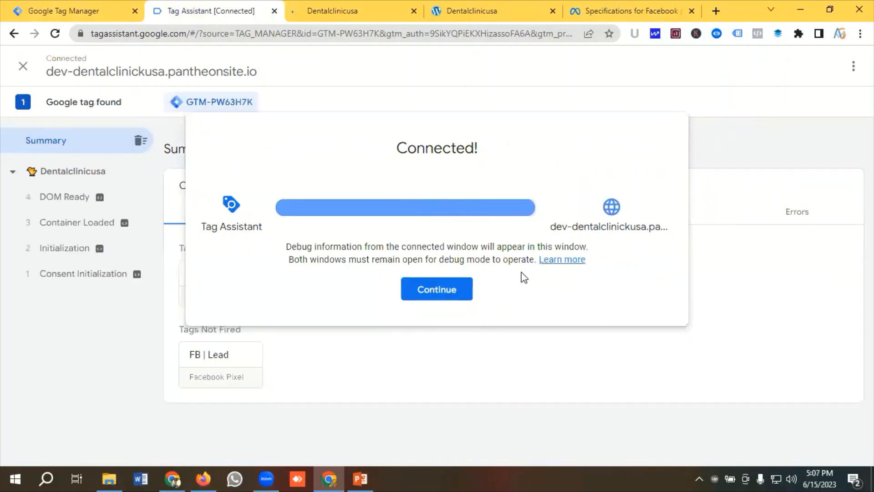
{"action": "left_click", "coordinate": [443, 296]}
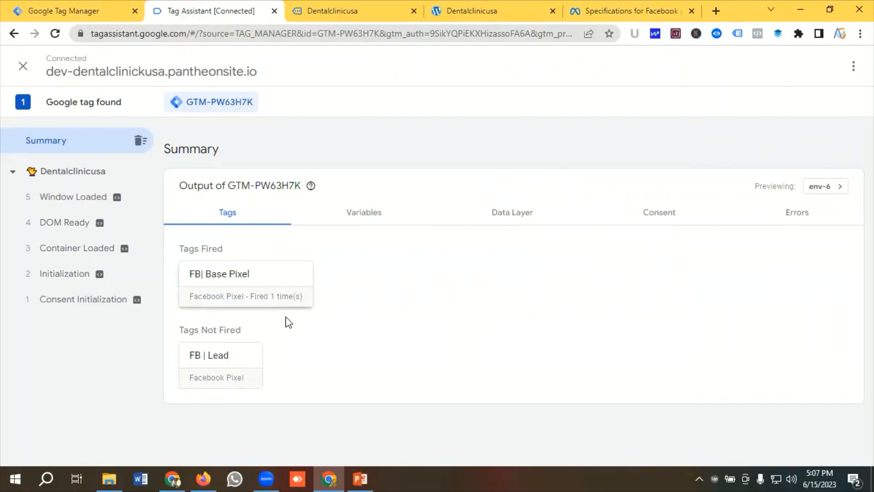
{"action": "mouse_move", "coordinate": [311, 185]}
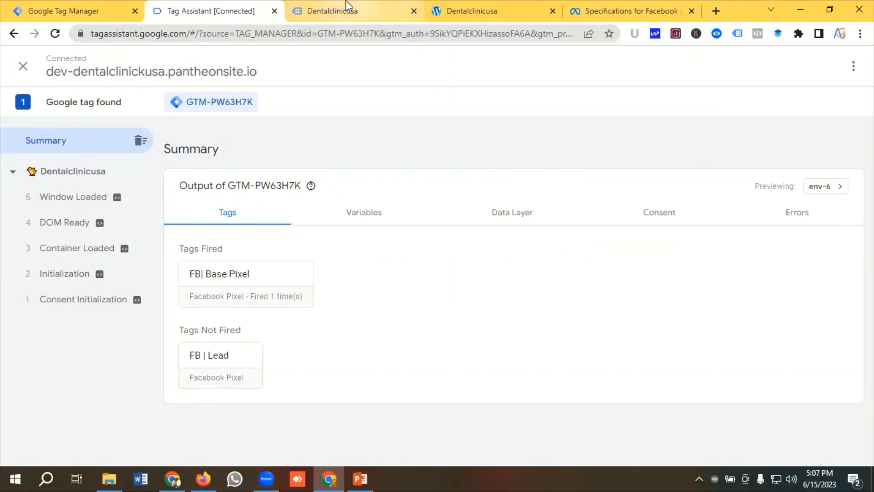
Submit the clinic site's consultation form with the contact details and the message Demo, and check the fired tags in Tag Assistant.
{"action": "left_click", "coordinate": [339, 9]}
{"action": "scroll", "coordinate": [600, 264], "scroll_direction": "down", "scroll_amount": 2}
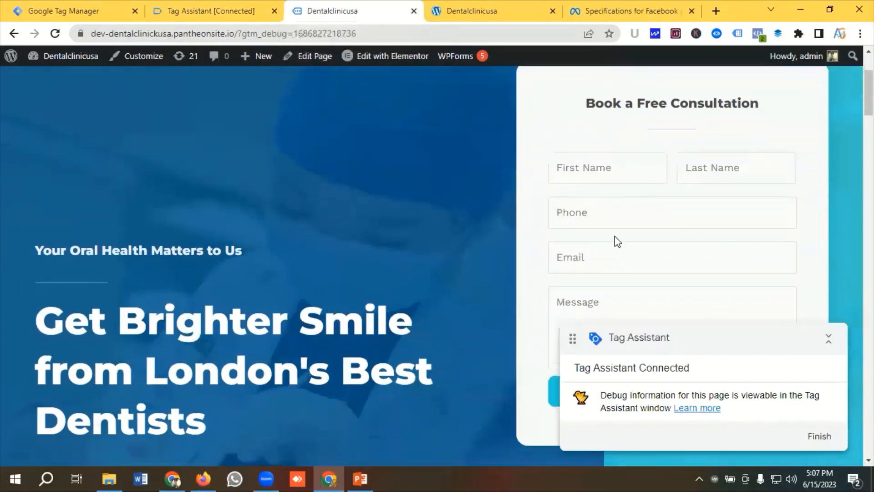
{"action": "left_click", "coordinate": [607, 168]}
{"action": "left_click", "coordinate": [640, 208]}
{"action": "scroll", "coordinate": [641, 207], "scroll_direction": "down", "scroll_amount": 3}
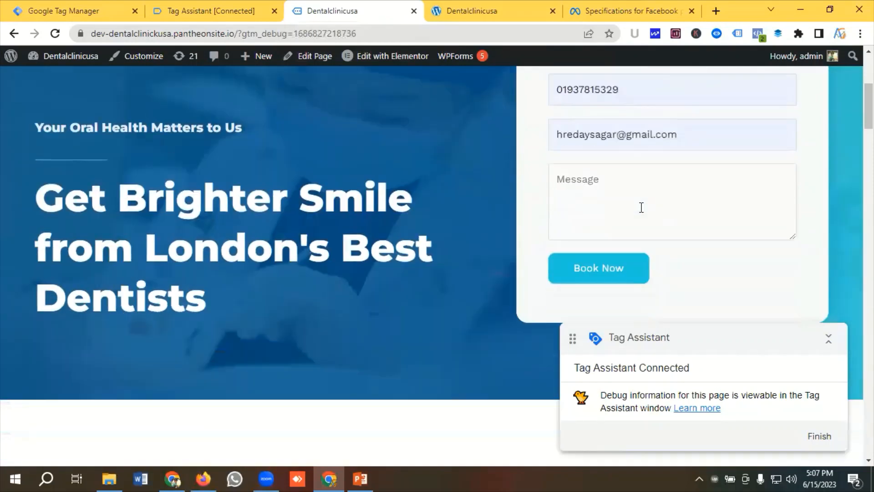
{"action": "left_click", "coordinate": [605, 181]}
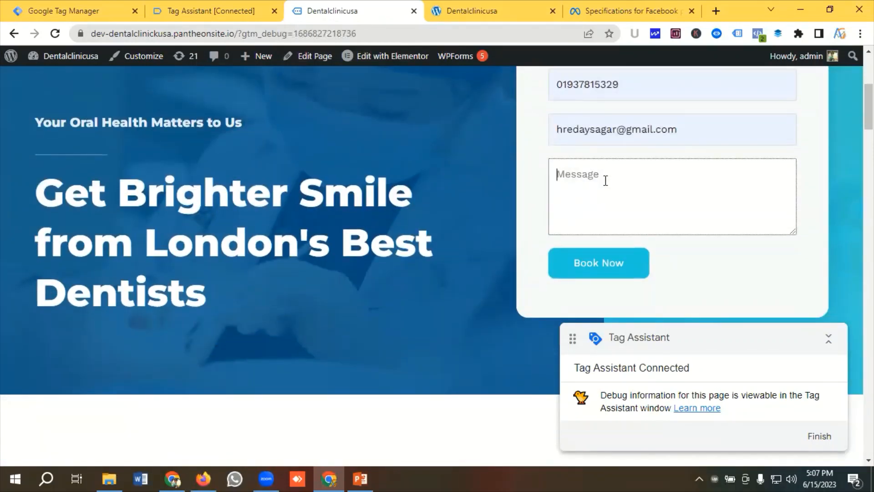
{"action": "type", "text": "Demo"}
{"action": "scroll", "coordinate": [605, 181], "scroll_direction": "down", "scroll_amount": 1}
{"action": "left_click", "coordinate": [609, 197]}
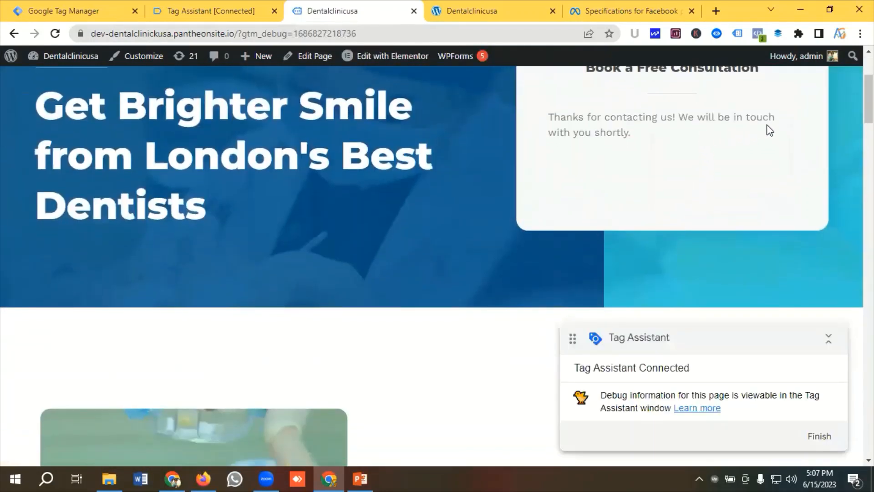
{"action": "left_click", "coordinate": [209, 10]}
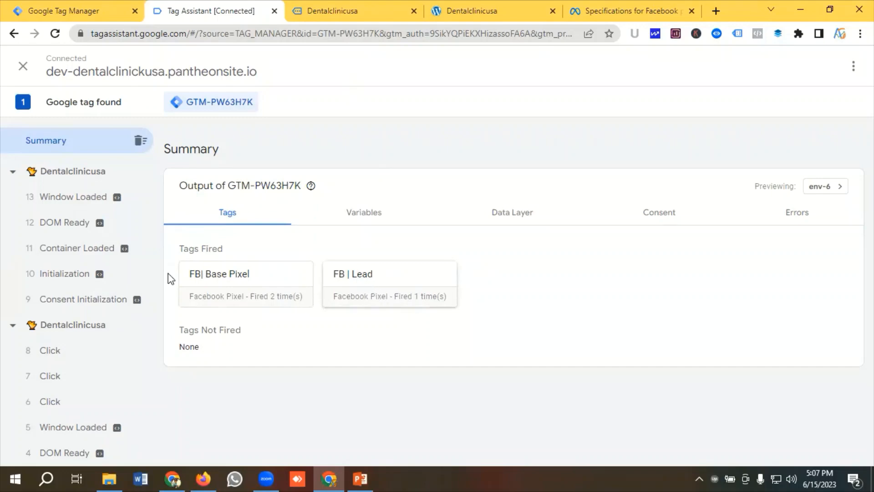
Create a new trigger in Google Tag Manager and name it 10 Seconds user.
{"action": "left_click", "coordinate": [86, 7]}
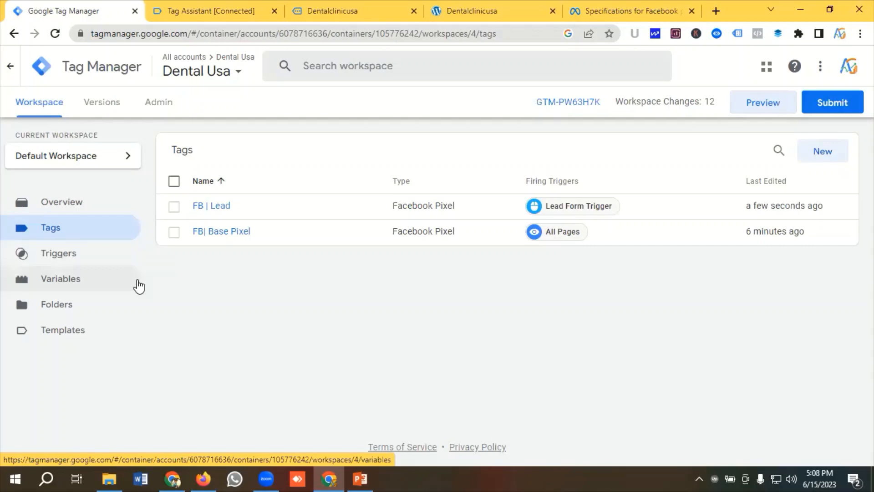
{"action": "left_click", "coordinate": [69, 260]}
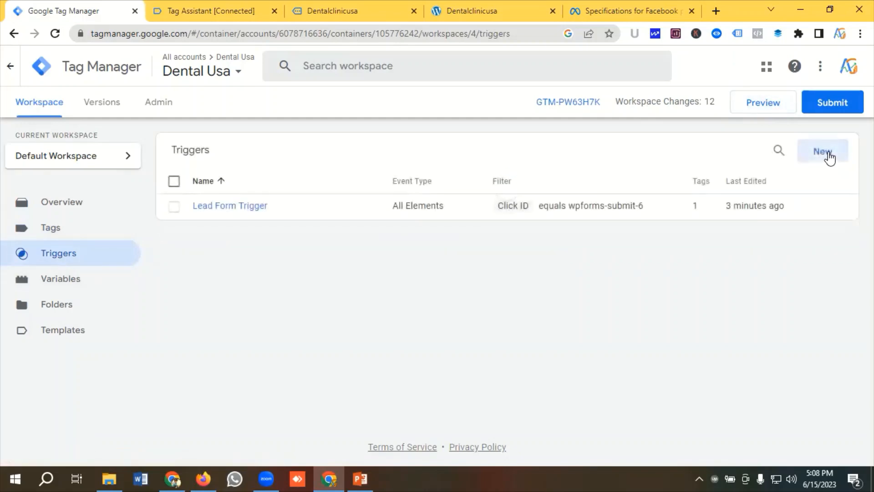
{"action": "left_click", "coordinate": [829, 156]}
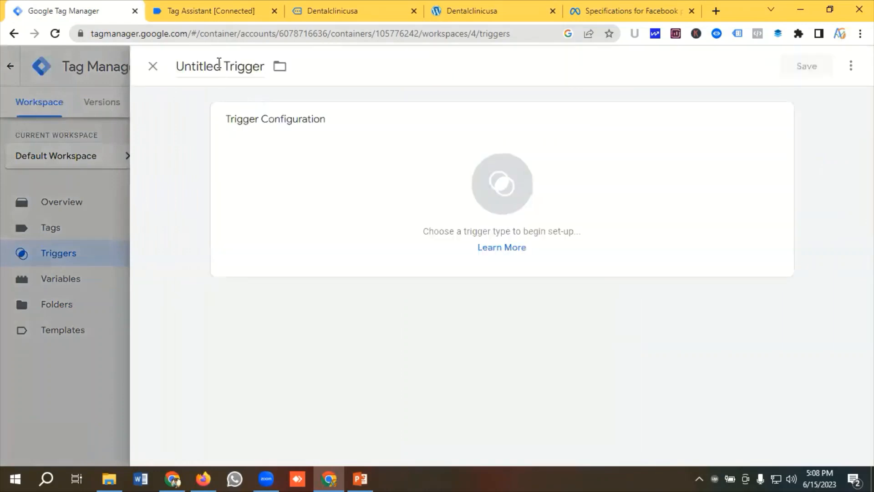
{"action": "left_click", "coordinate": [219, 63]}
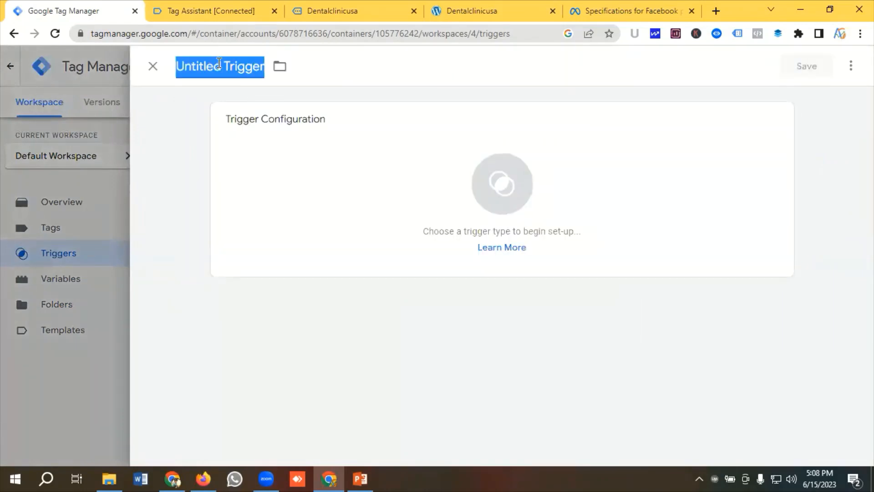
{"action": "key", "text": "BackSpace"}
{"action": "type", "text": "10"}
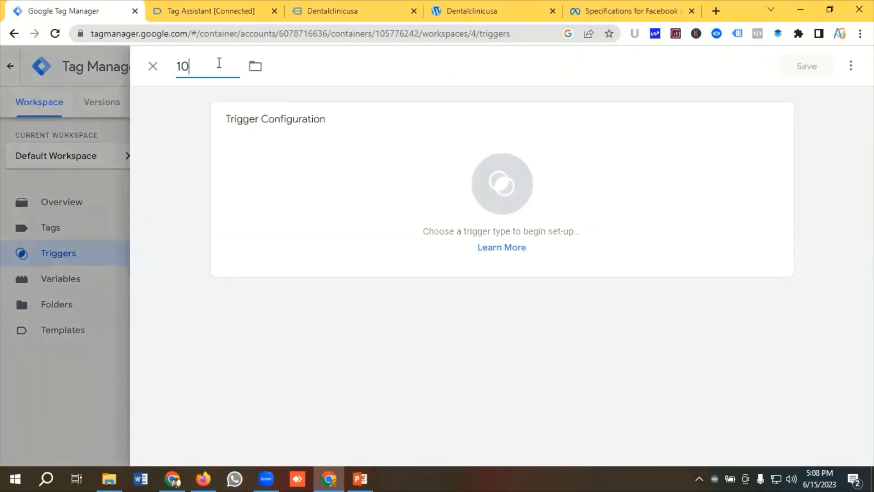
{"action": "type", "text": " Seconds user"}
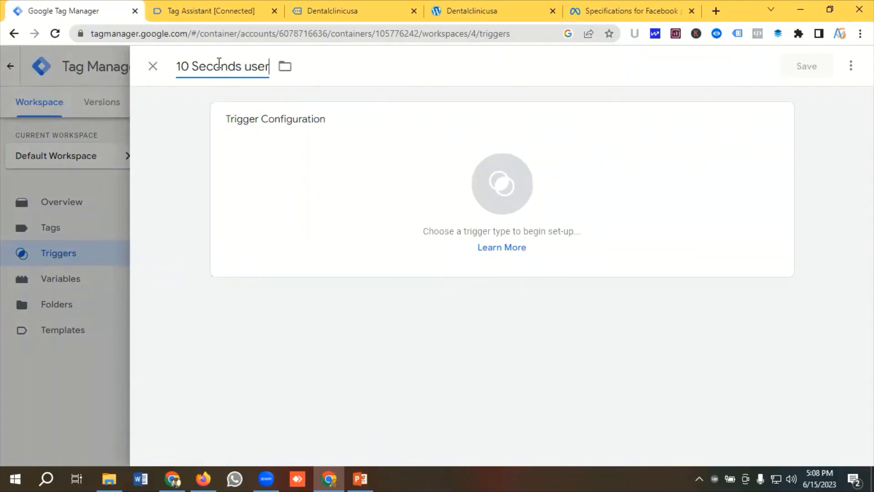
Make 10 Seconds user a Timer trigger with an interval of 10000 milliseconds and a limit of 1.
{"action": "left_click", "coordinate": [468, 172]}
{"action": "scroll", "coordinate": [560, 197], "scroll_direction": "down", "scroll_amount": 3}
{"action": "scroll", "coordinate": [557, 197], "scroll_direction": "down", "scroll_amount": 5}
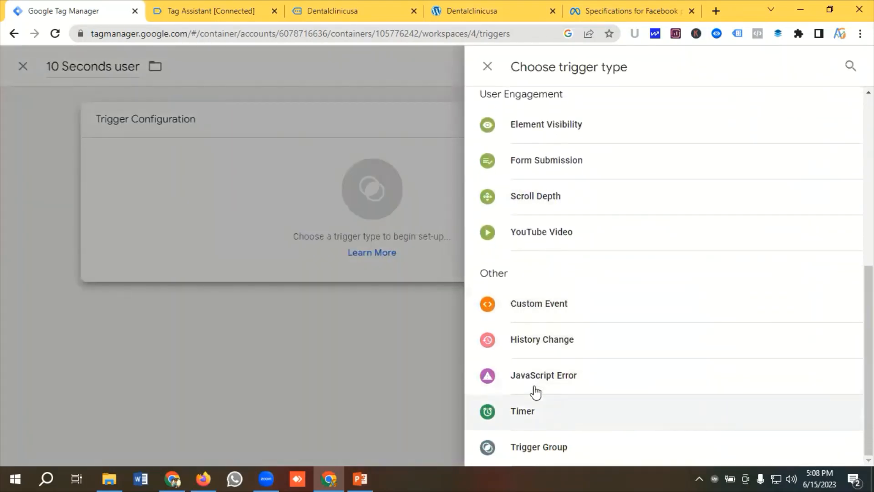
{"action": "left_click", "coordinate": [533, 397]}
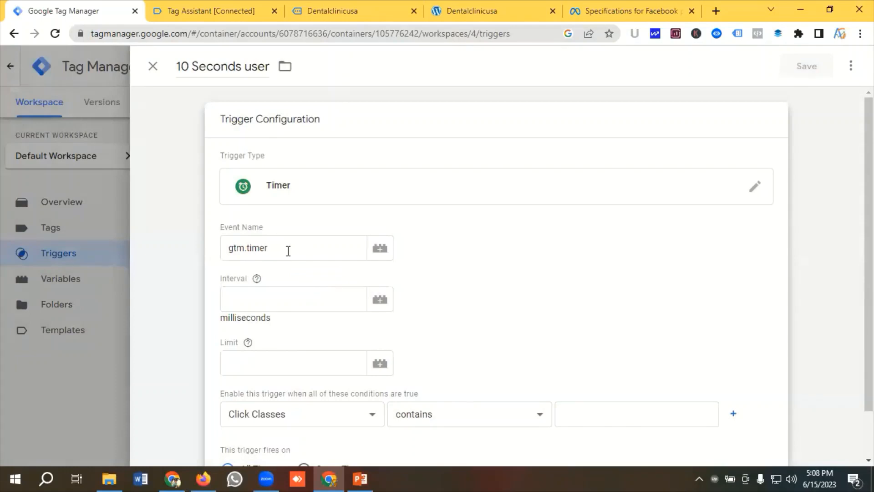
{"action": "left_click", "coordinate": [269, 297]}
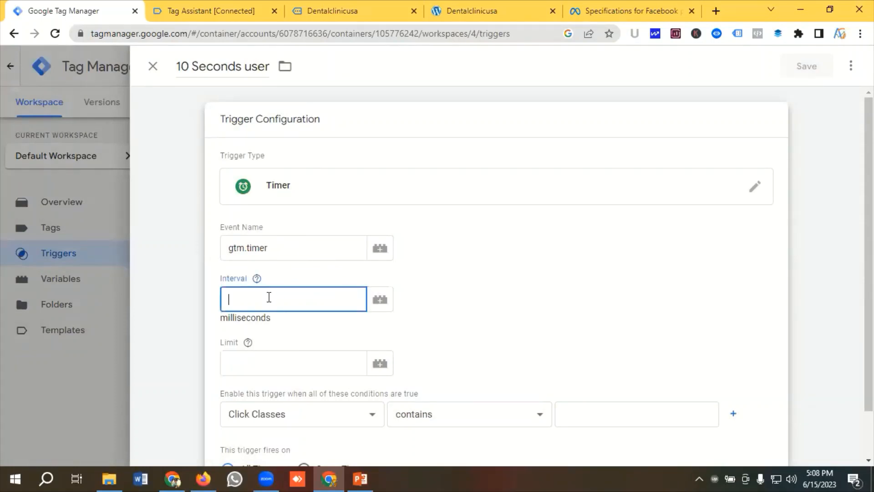
{"action": "type", "text": "10000"}
{"action": "scroll", "coordinate": [283, 302], "scroll_direction": "down", "scroll_amount": 2}
{"action": "left_click", "coordinate": [275, 305]}
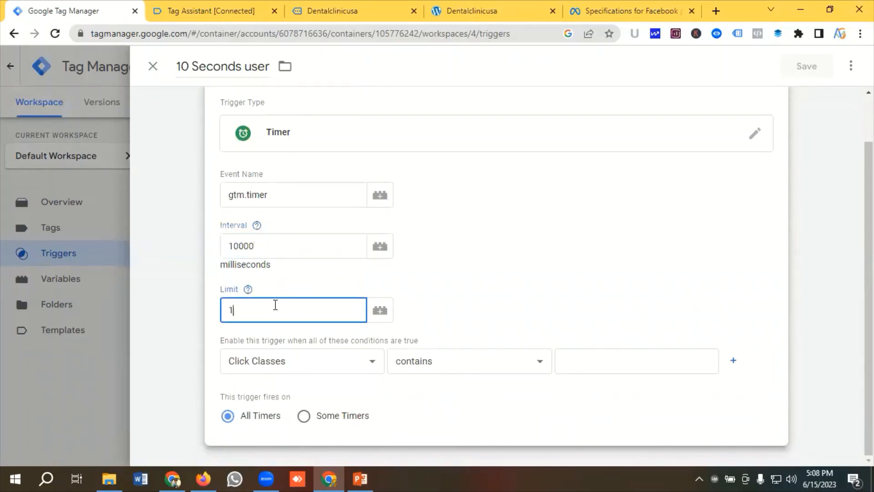
Enable the timer trigger when Event matches RegEx .* and save the trigger.
{"action": "left_click", "coordinate": [304, 367]}
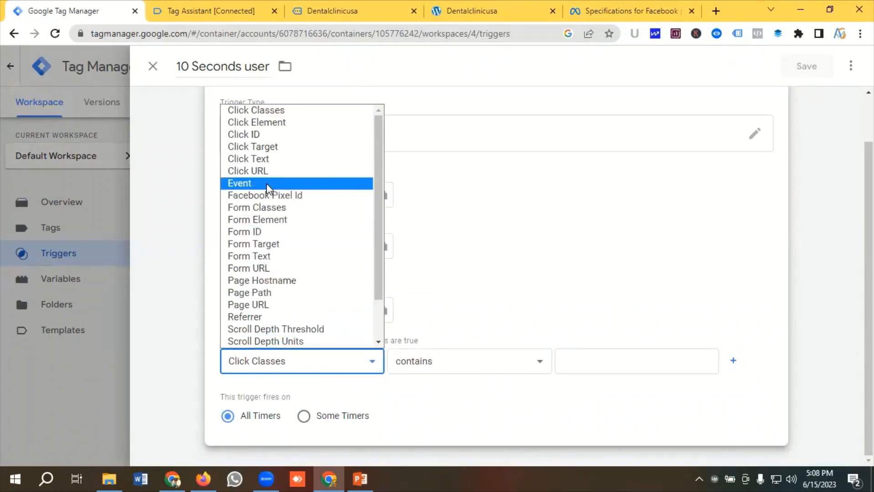
{"action": "left_click", "coordinate": [246, 183]}
{"action": "left_click", "coordinate": [482, 365]}
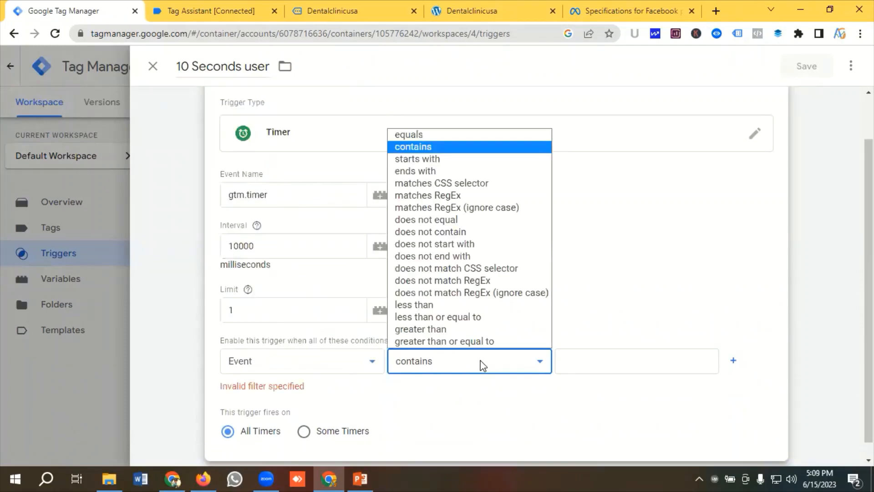
{"action": "left_click", "coordinate": [437, 195]}
{"action": "left_click", "coordinate": [586, 363]}
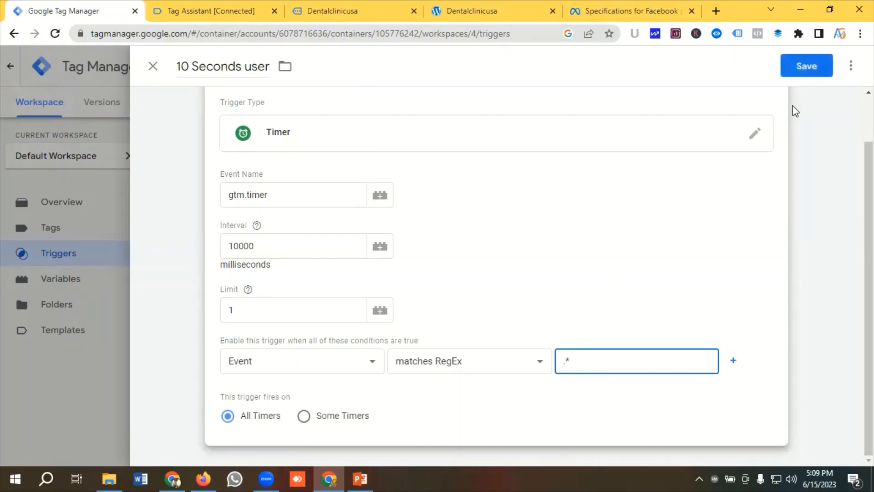
{"action": "left_click", "coordinate": [808, 68]}
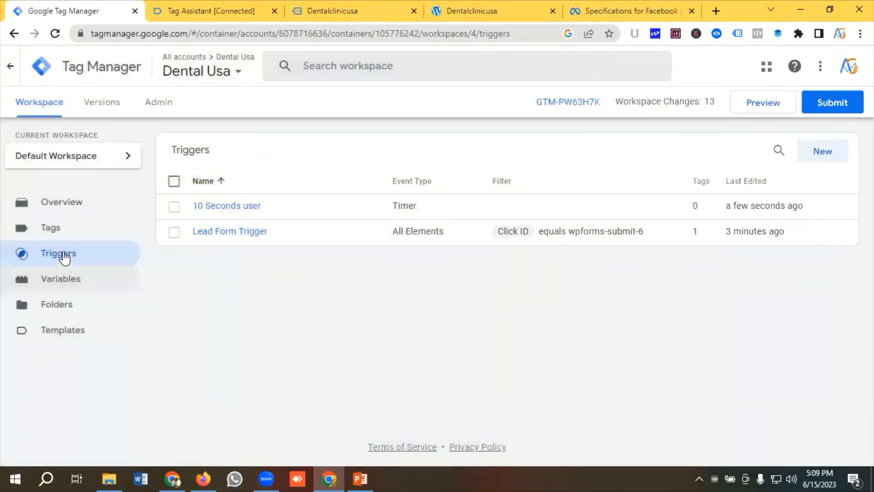
Create a new tag and name it FB | 10 Seconds Users.
{"action": "left_click", "coordinate": [55, 232]}
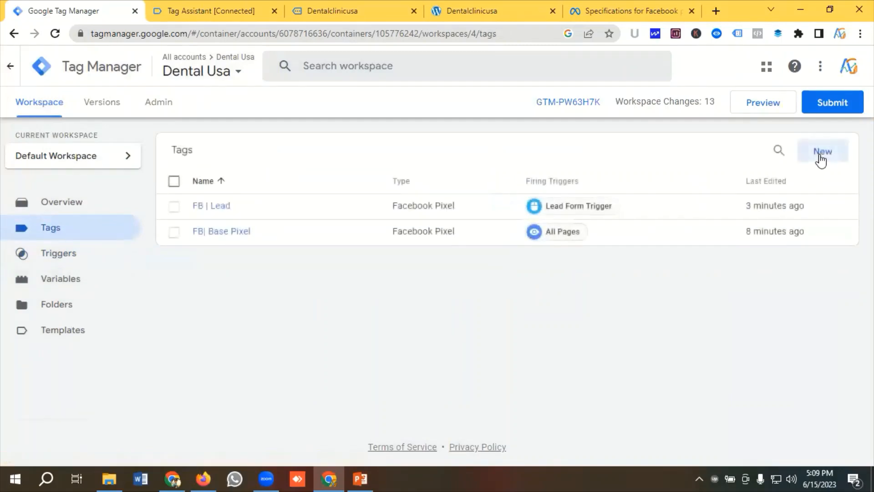
{"action": "left_click", "coordinate": [820, 157]}
{"action": "left_click", "coordinate": [212, 74]}
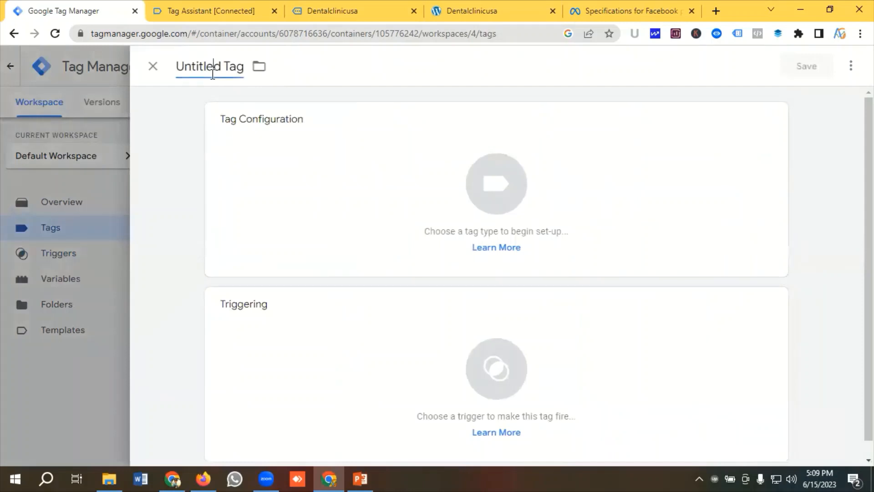
{"action": "key", "text": "ctrl+a"}
{"action": "key", "text": "BackSpace"}
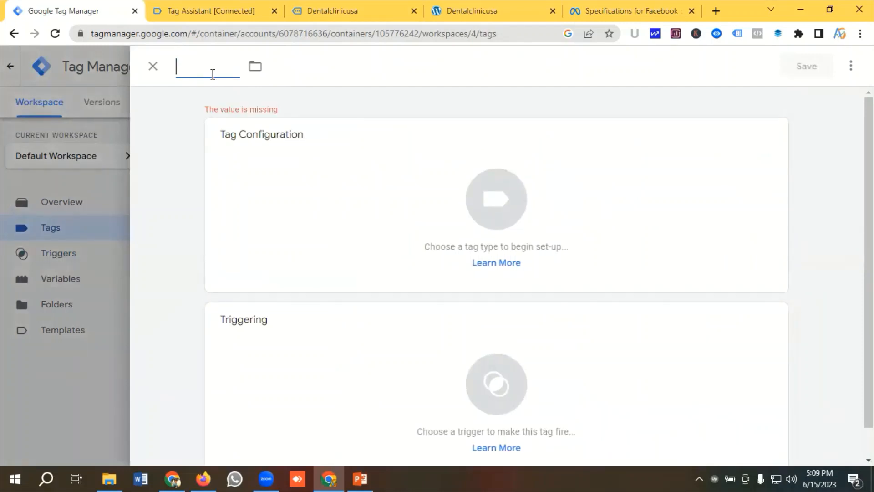
{"action": "type", "text": "FB"}
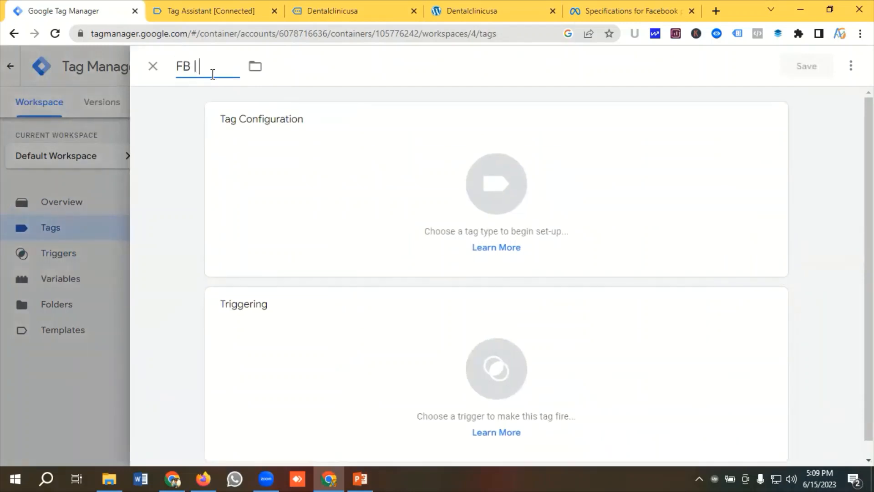
{"action": "type", "text": " | 10 Seconds Users"}
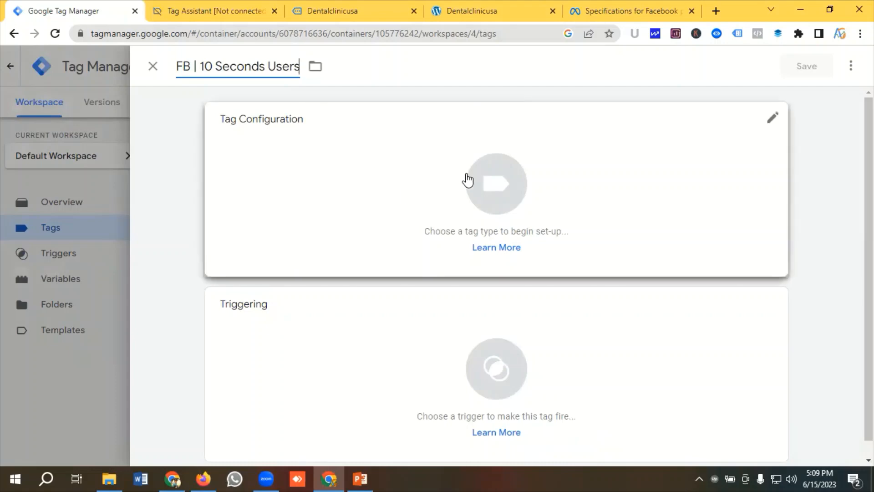
Set the tag type to Facebook Pixel and use the Facebook Pixel Id variable as its pixel ID.
{"action": "left_click", "coordinate": [466, 179]}
{"action": "scroll", "coordinate": [572, 225], "scroll_direction": "down", "scroll_amount": 5}
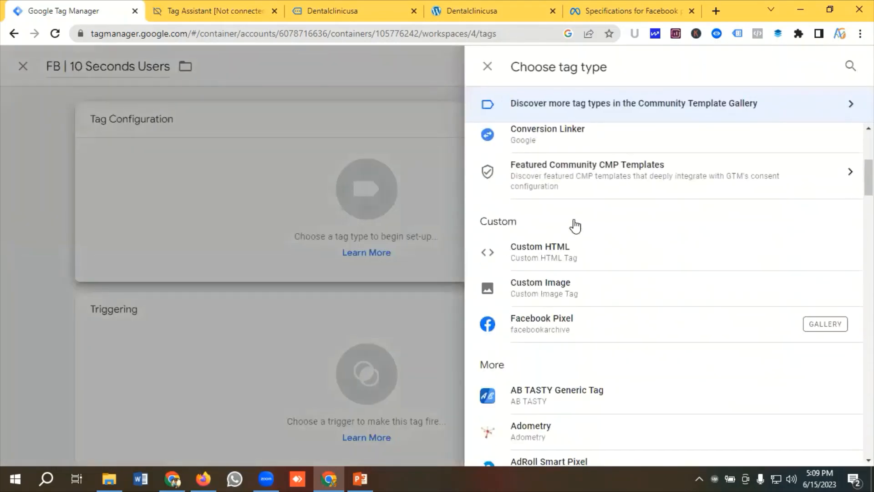
{"action": "left_click", "coordinate": [559, 263]}
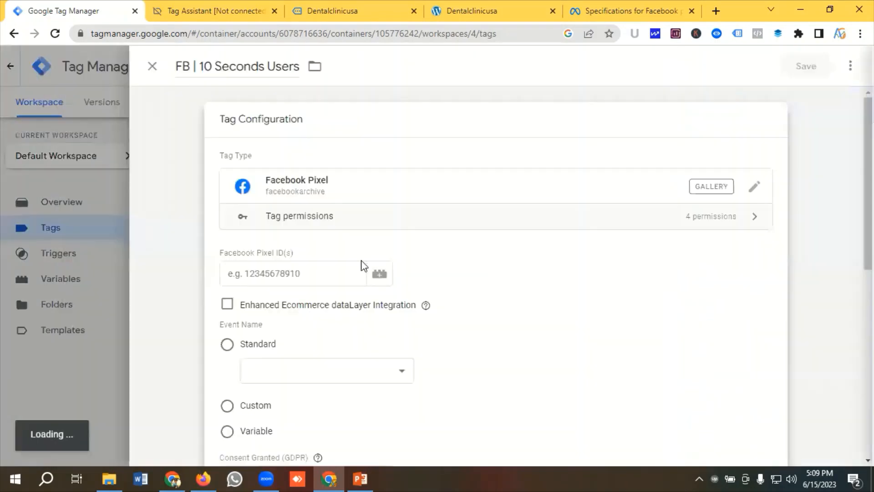
{"action": "left_click", "coordinate": [353, 275]}
{"action": "left_click", "coordinate": [380, 274]}
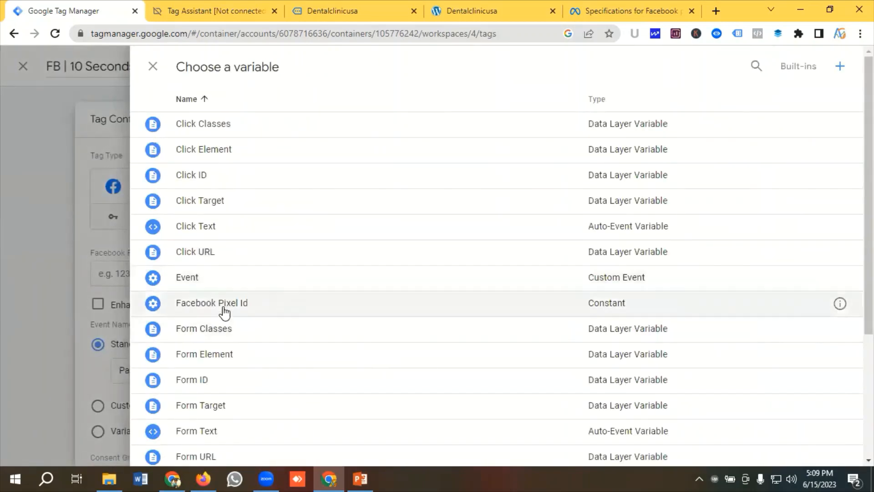
{"action": "left_click", "coordinate": [232, 308]}
Switch the tag's event name to Custom and enter 10SeconsUsers.
{"action": "scroll", "coordinate": [327, 290], "scroll_direction": "down", "scroll_amount": 1}
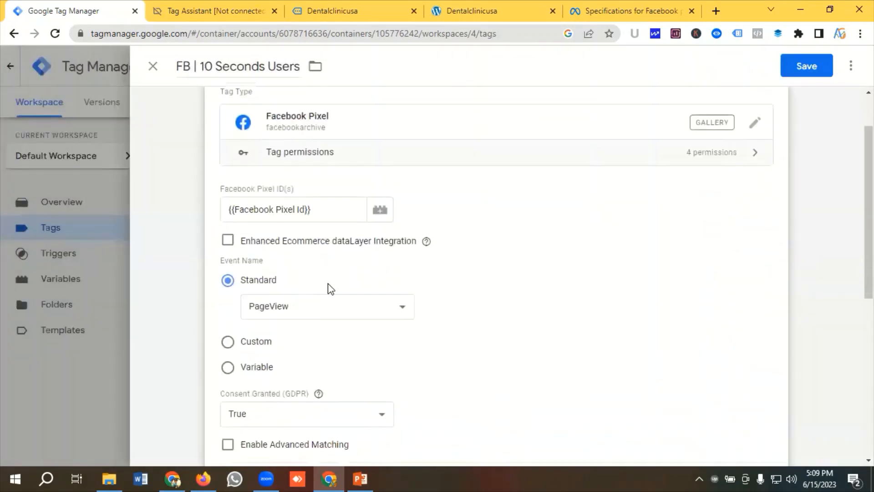
{"action": "scroll", "coordinate": [283, 292], "scroll_direction": "down", "scroll_amount": 1}
{"action": "left_click", "coordinate": [292, 244]}
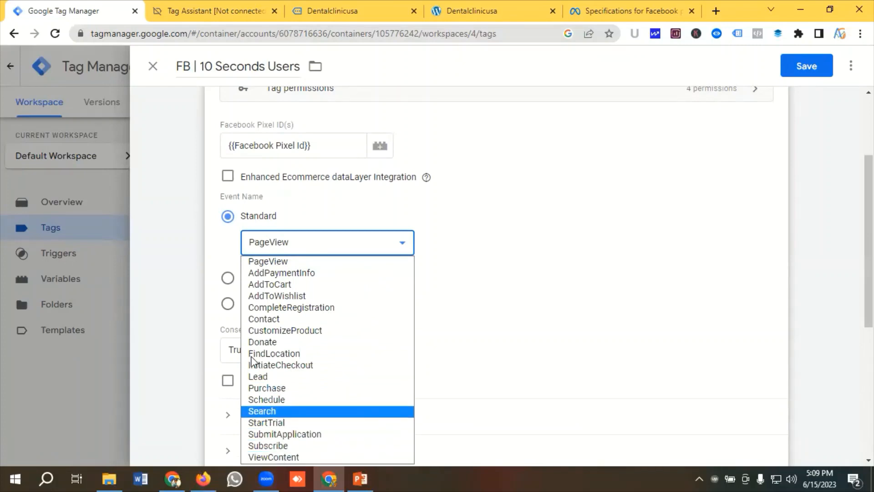
{"action": "left_click", "coordinate": [214, 253]}
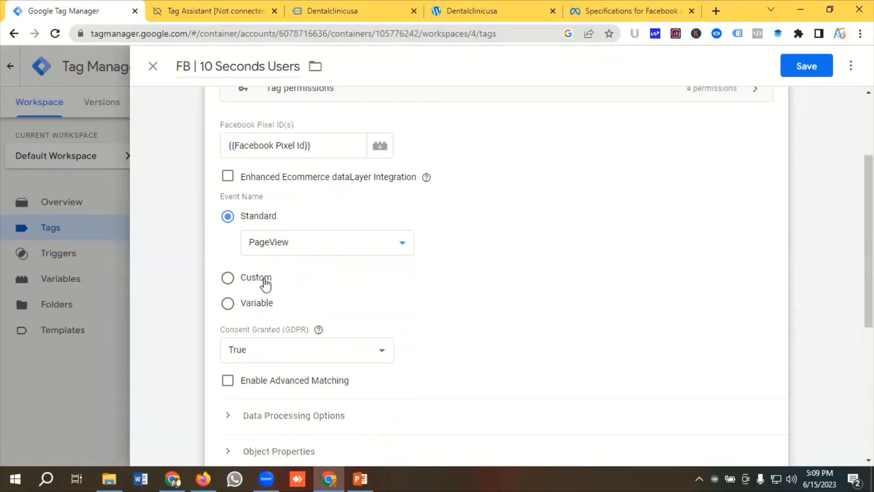
{"action": "left_click", "coordinate": [233, 279]}
{"action": "scroll", "coordinate": [298, 263], "scroll_direction": "down", "scroll_amount": 1}
{"action": "left_click", "coordinate": [280, 210]}
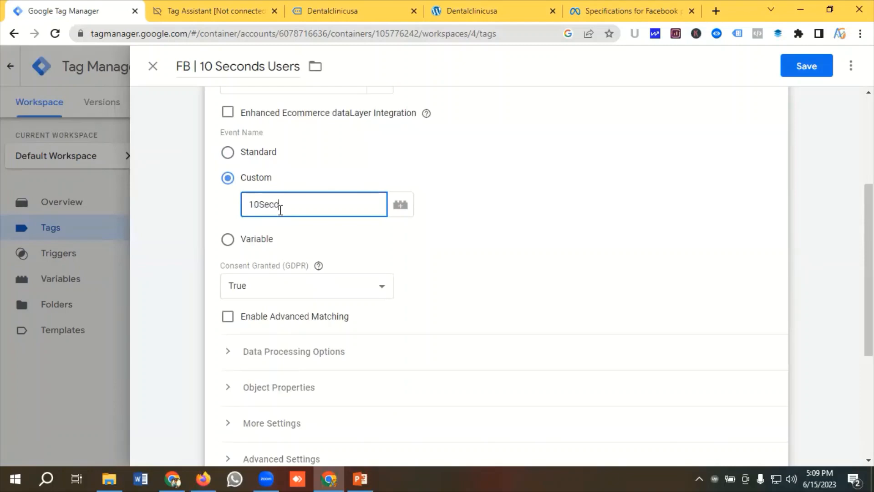
{"action": "type", "text": "10SecondsUsers"}
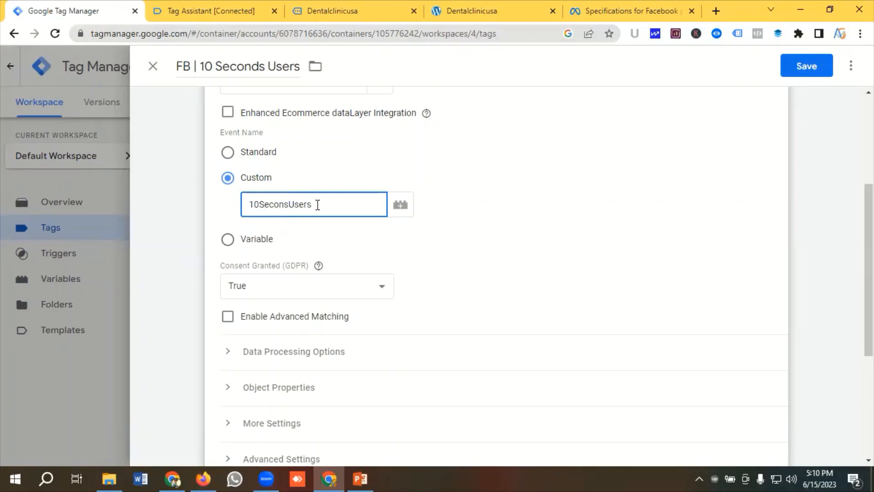
Assign the 10 Seconds user timer as the firing trigger of the FB | 10 Seconds Users tag.
{"action": "scroll", "coordinate": [317, 205], "scroll_direction": "down", "scroll_amount": 5}
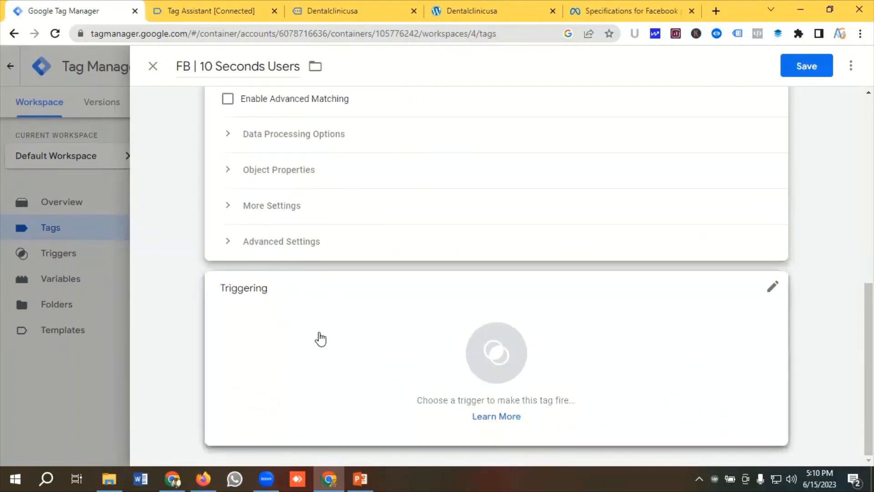
{"action": "left_click", "coordinate": [493, 346]}
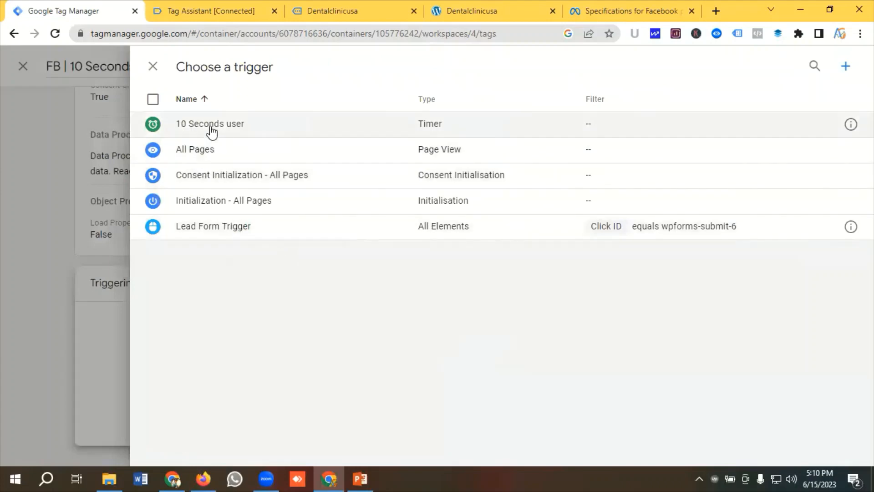
{"action": "left_click", "coordinate": [212, 128]}
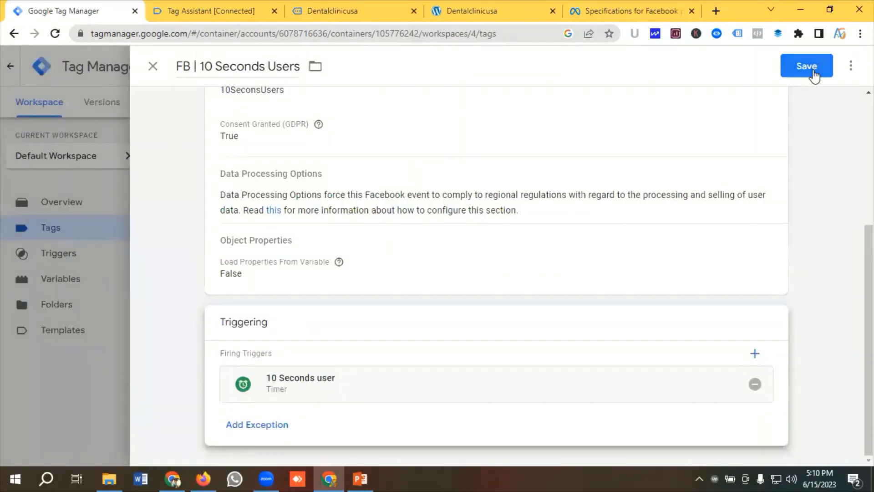
Save the FB | 10 Seconds Users tag and start a container preview connected to the dental clinic site.
{"action": "left_click", "coordinate": [811, 69]}
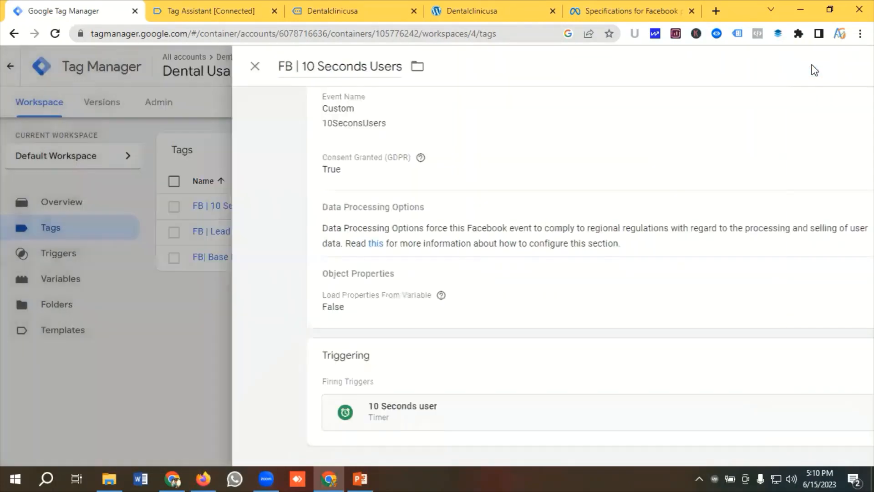
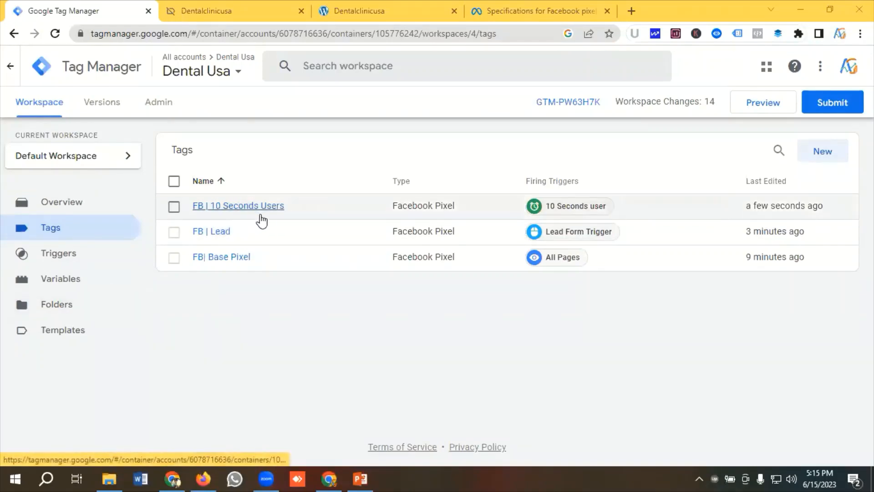
{"action": "left_click", "coordinate": [763, 104]}
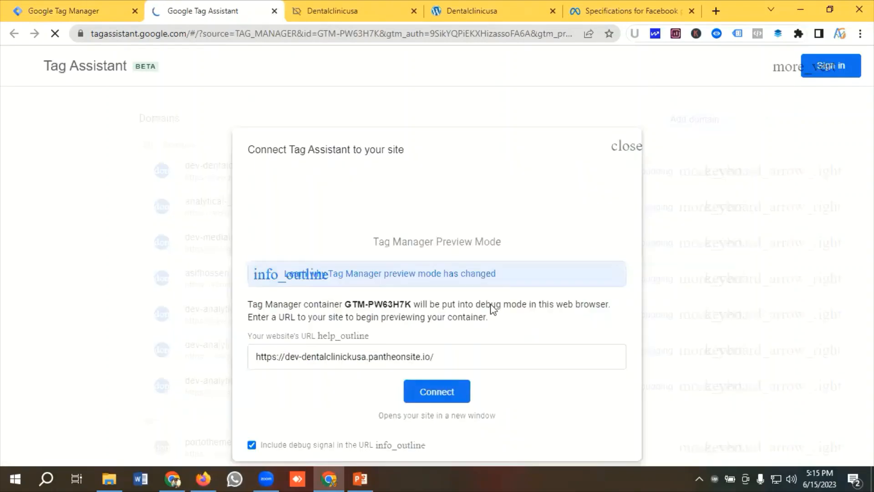
{"action": "left_click", "coordinate": [436, 395]}
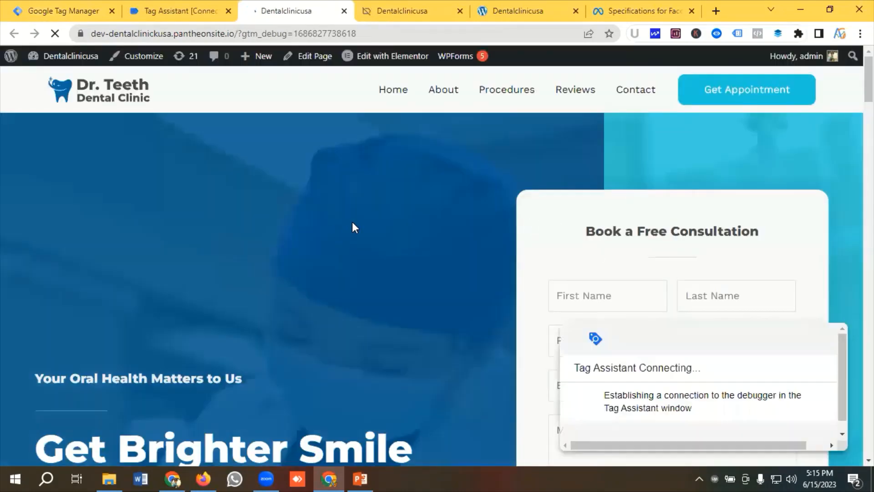
Browse the previewed clinic homepage from header to footer for more than 10 seconds to exercise the timer trigger.
{"action": "scroll", "coordinate": [355, 223], "scroll_direction": "down", "scroll_amount": 9}
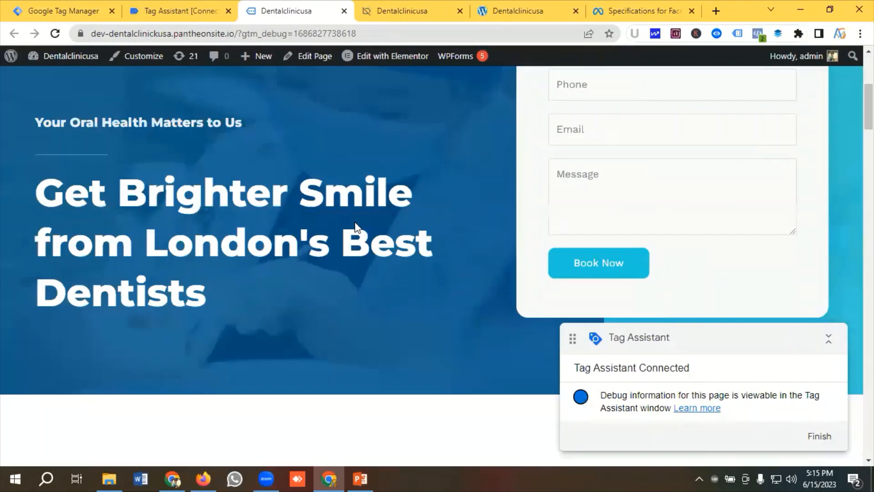
{"action": "scroll", "coordinate": [356, 226], "scroll_direction": "down", "scroll_amount": 15}
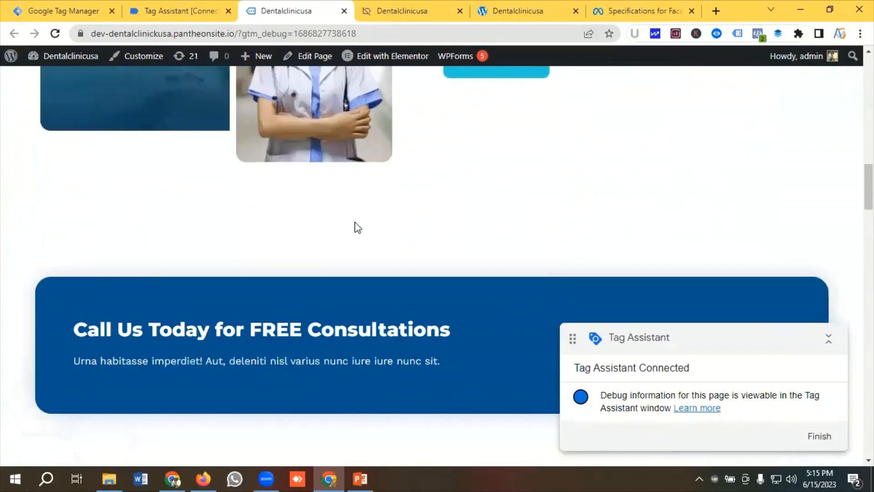
{"action": "scroll", "coordinate": [356, 224], "scroll_direction": "down", "scroll_amount": 8}
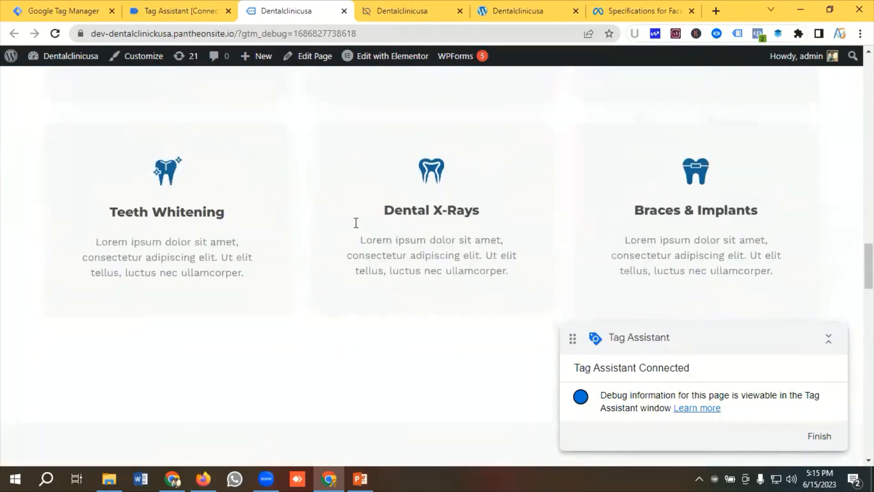
{"action": "scroll", "coordinate": [356, 223], "scroll_direction": "down", "scroll_amount": 9}
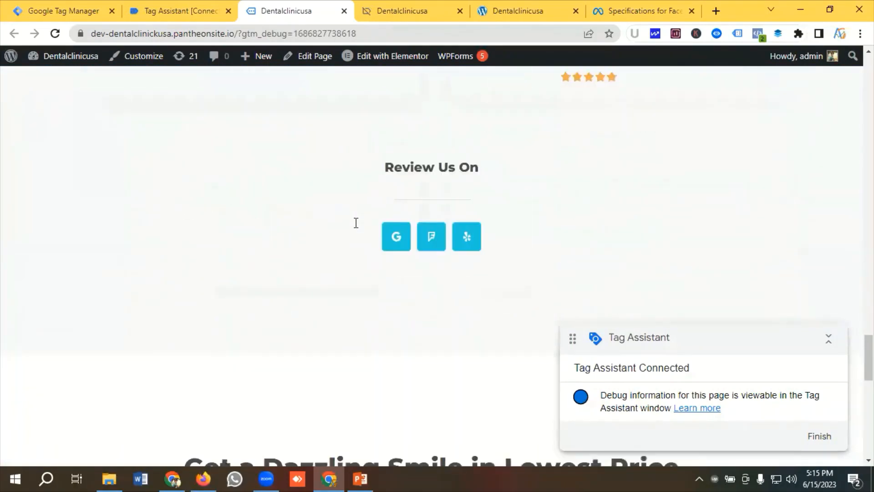
{"action": "scroll", "coordinate": [357, 226], "scroll_direction": "up", "scroll_amount": 18}
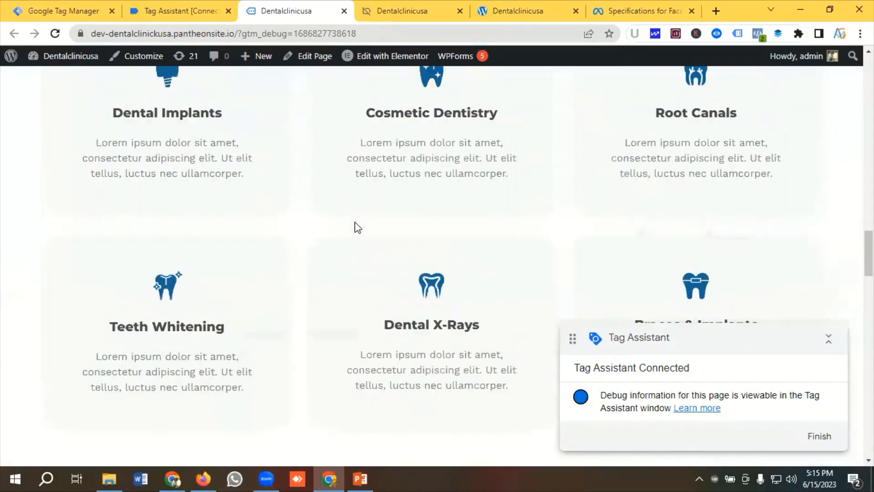
{"action": "scroll", "coordinate": [356, 224], "scroll_direction": "up", "scroll_amount": 15}
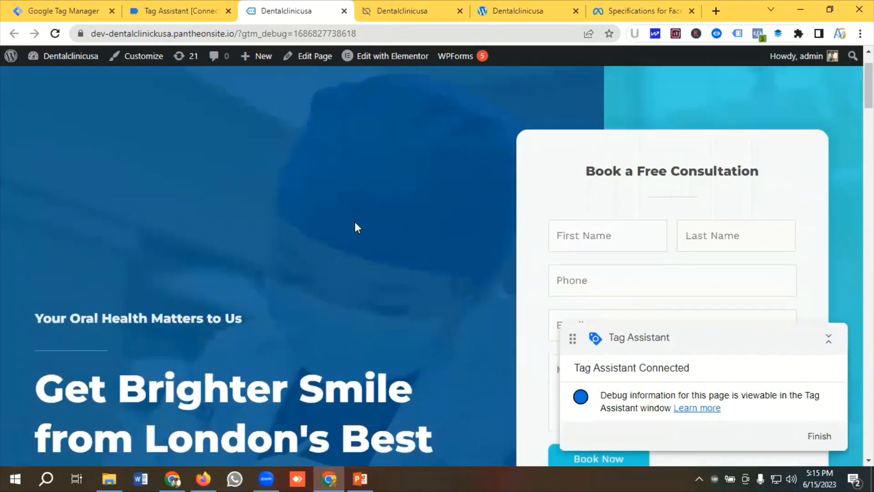
{"action": "scroll", "coordinate": [356, 224], "scroll_direction": "down", "scroll_amount": 18}
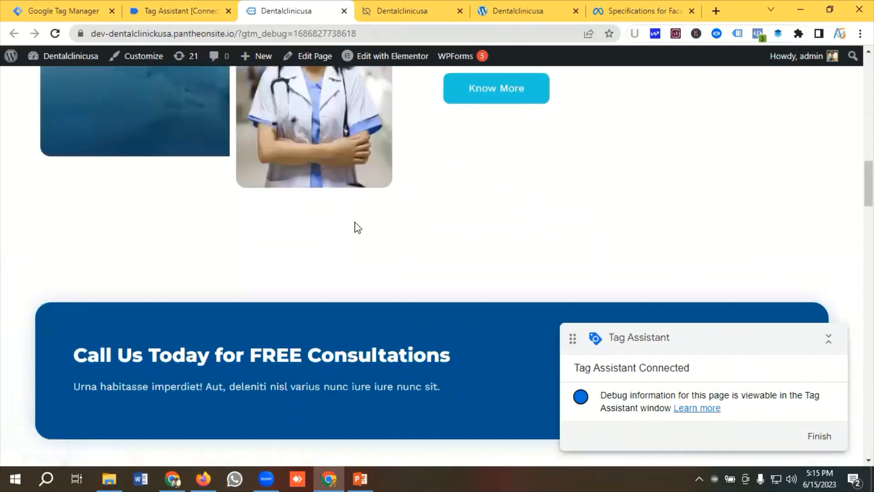
{"action": "scroll", "coordinate": [357, 226], "scroll_direction": "down", "scroll_amount": 18}
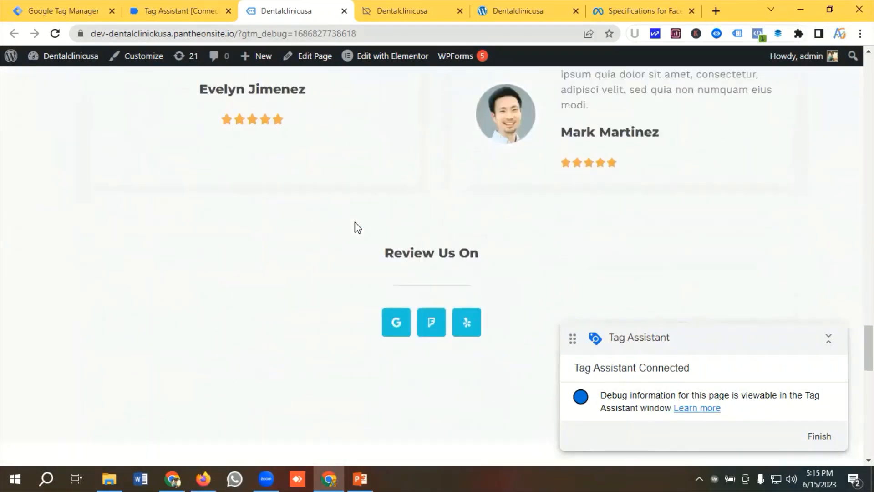
{"action": "scroll", "coordinate": [355, 226], "scroll_direction": "down", "scroll_amount": 8}
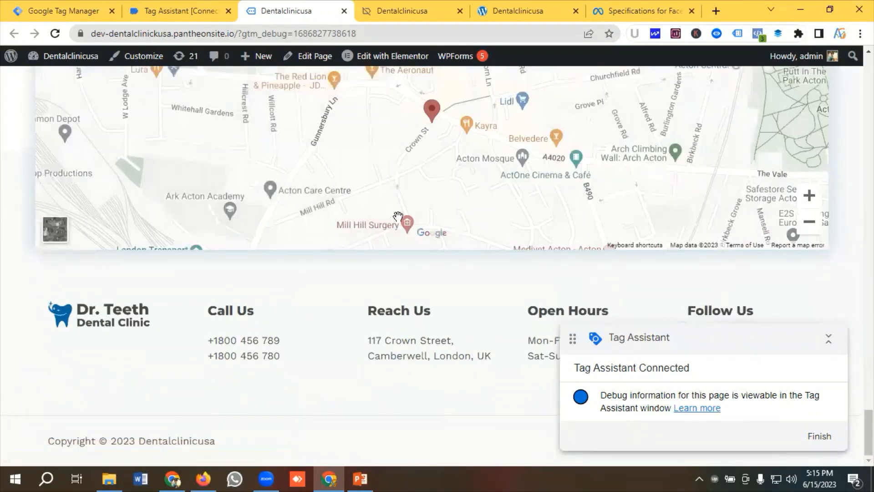
{"action": "scroll", "coordinate": [398, 216], "scroll_direction": "up", "scroll_amount": 15}
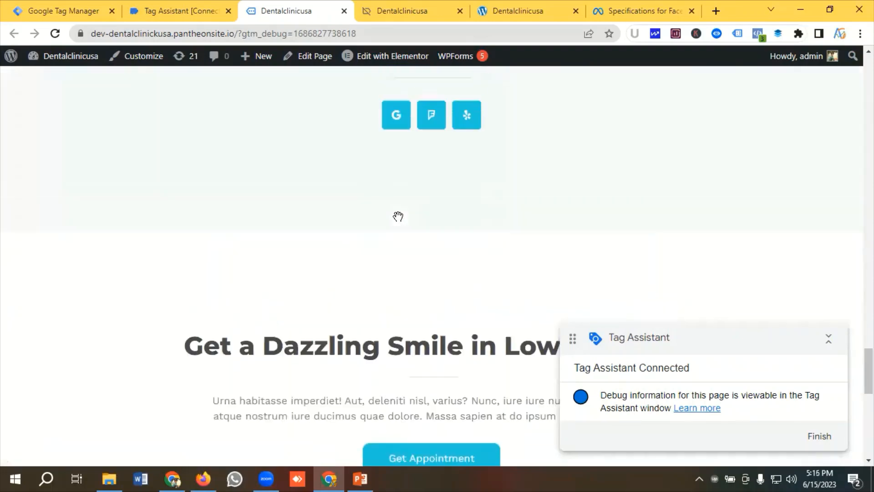
{"action": "scroll", "coordinate": [398, 216], "scroll_direction": "up", "scroll_amount": 7}
{"action": "scroll", "coordinate": [398, 216], "scroll_direction": "up", "scroll_amount": 10}
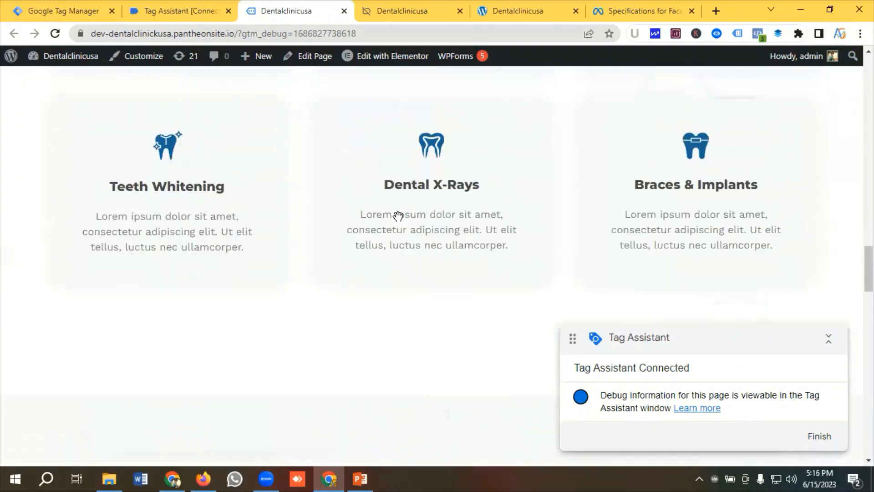
{"action": "scroll", "coordinate": [398, 216], "scroll_direction": "up", "scroll_amount": 10}
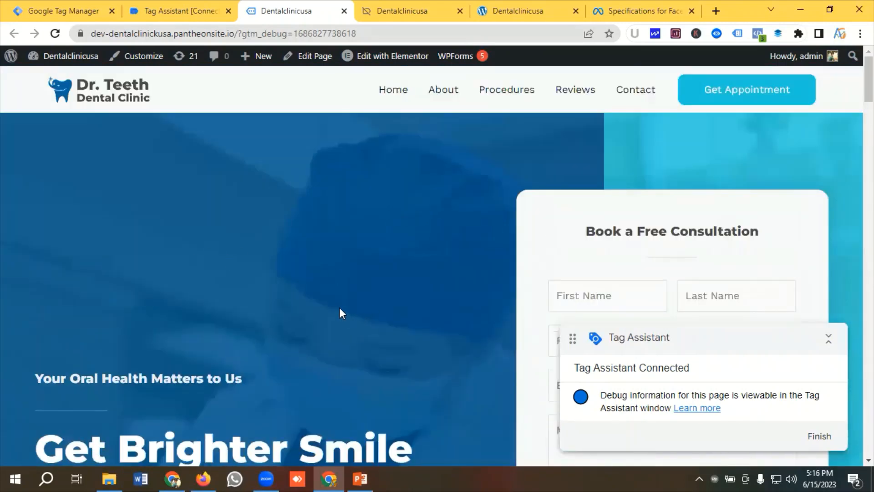
Check in Tag Assistant which tags fired on the Timer event and on the Dentalclinicusa page overall.
{"action": "left_click", "coordinate": [160, 3]}
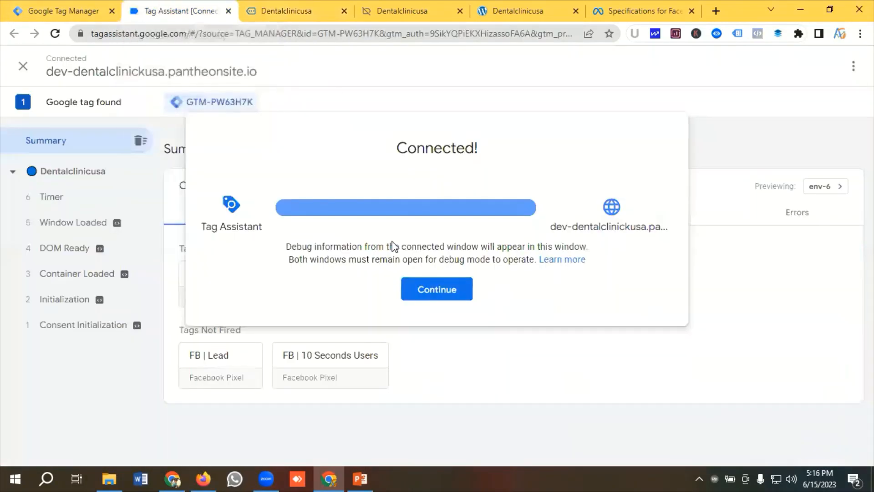
{"action": "left_click", "coordinate": [429, 298]}
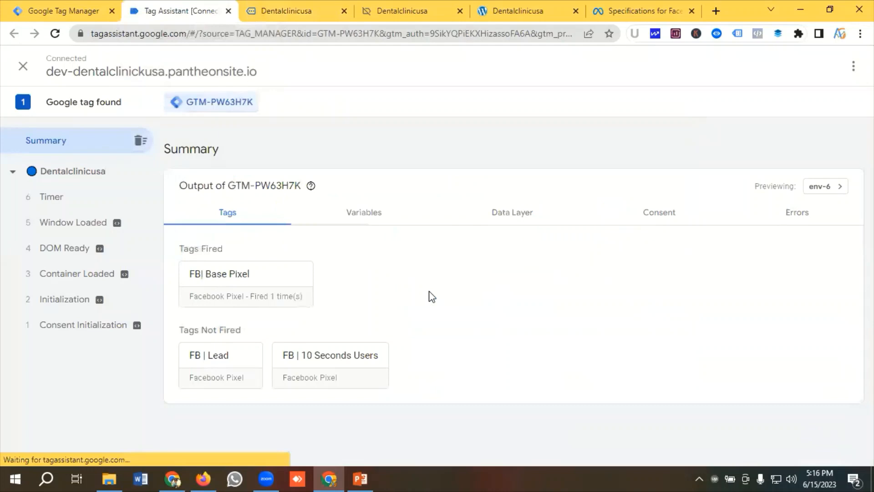
{"action": "left_click", "coordinate": [68, 203]}
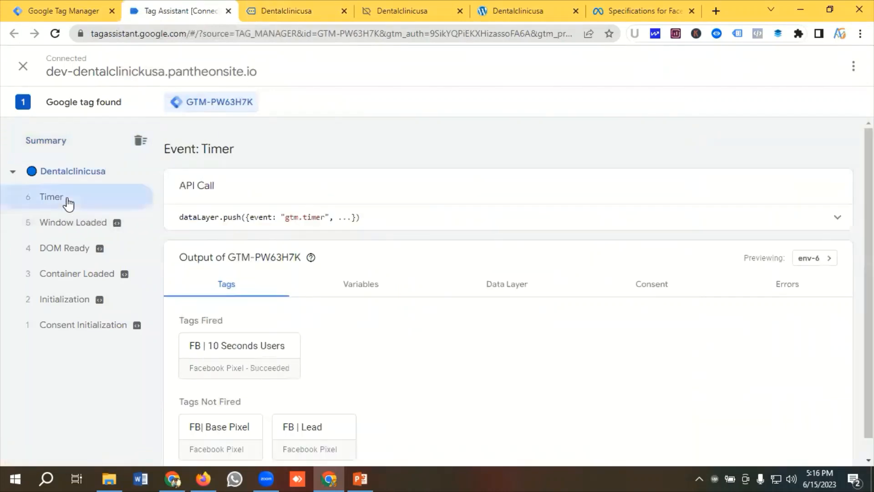
{"action": "left_click", "coordinate": [70, 171]}
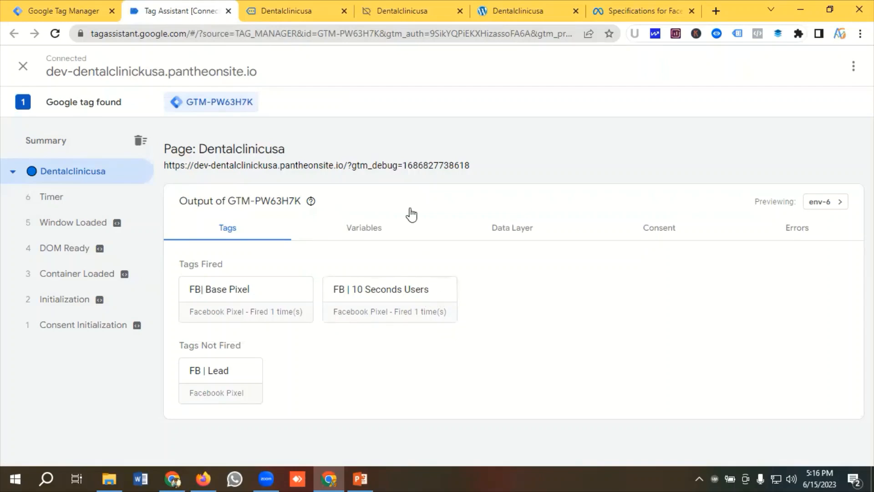
Create a new trigger in Google Tag Manager and name it 50 % Scroll Depth Users.
{"action": "left_click", "coordinate": [82, 11]}
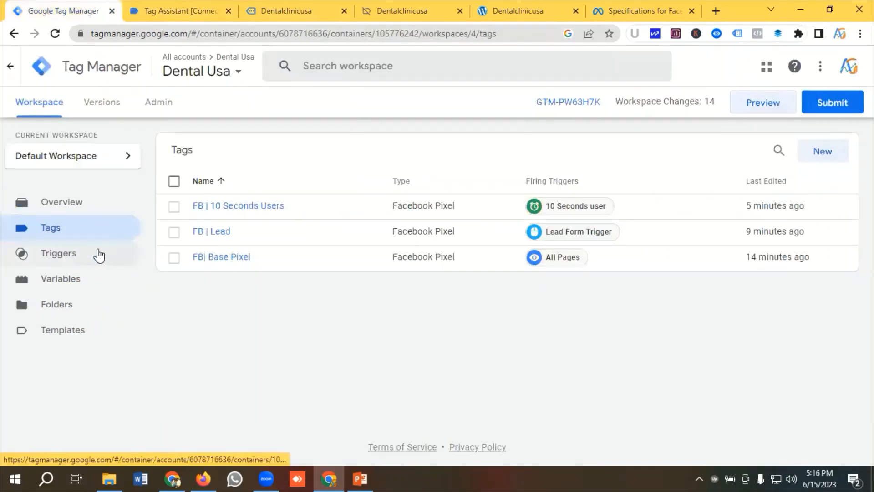
{"action": "left_click", "coordinate": [79, 258]}
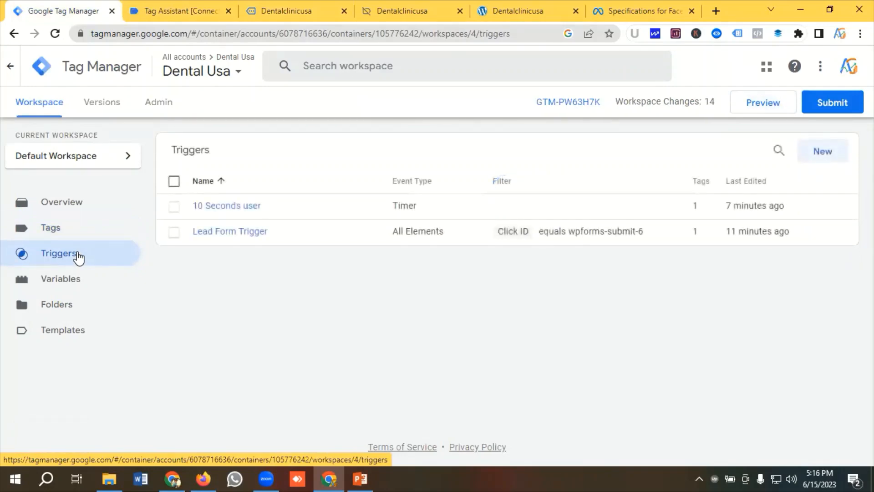
{"action": "left_click", "coordinate": [824, 152]}
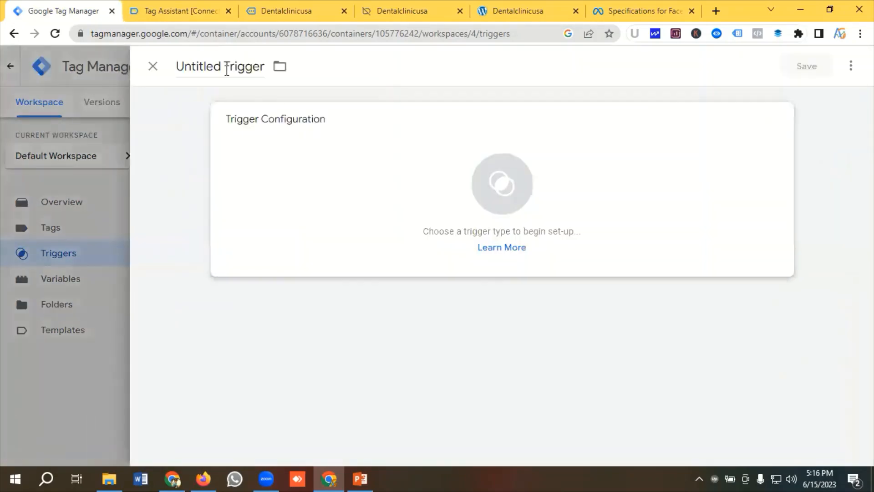
{"action": "left_click", "coordinate": [225, 68]}
{"action": "triple_click", "coordinate": [227, 70]}
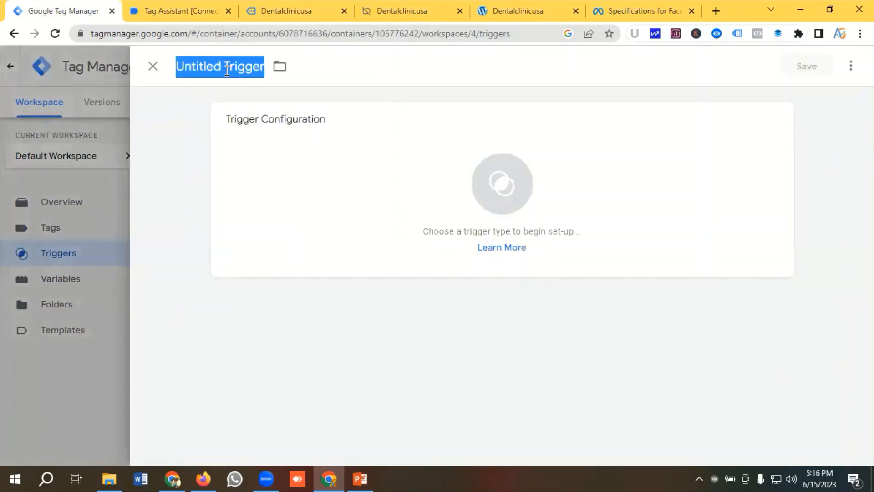
{"action": "key", "text": "BackSpace"}
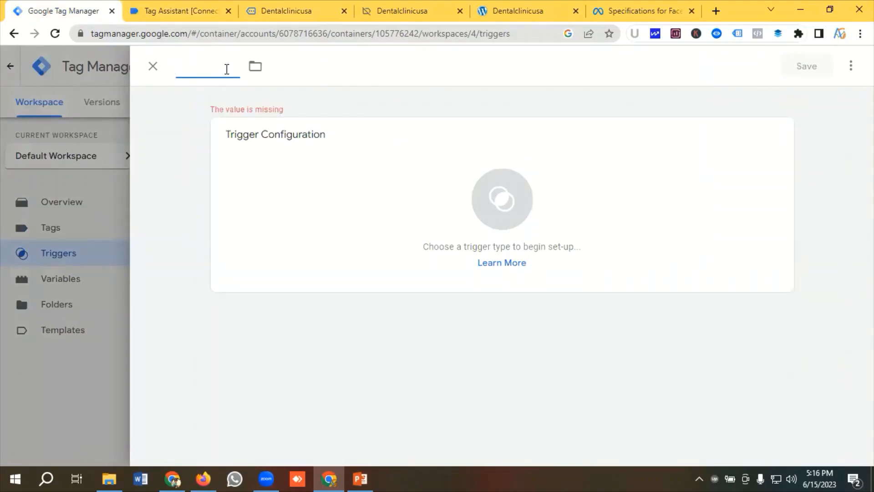
{"action": "type", "text": "5"}
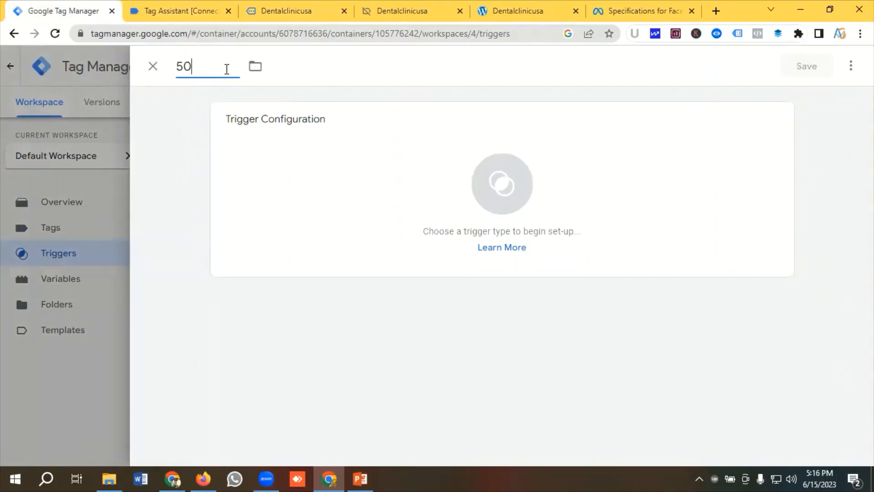
{"action": "type", "text": "0 % Scrpll Dep"}
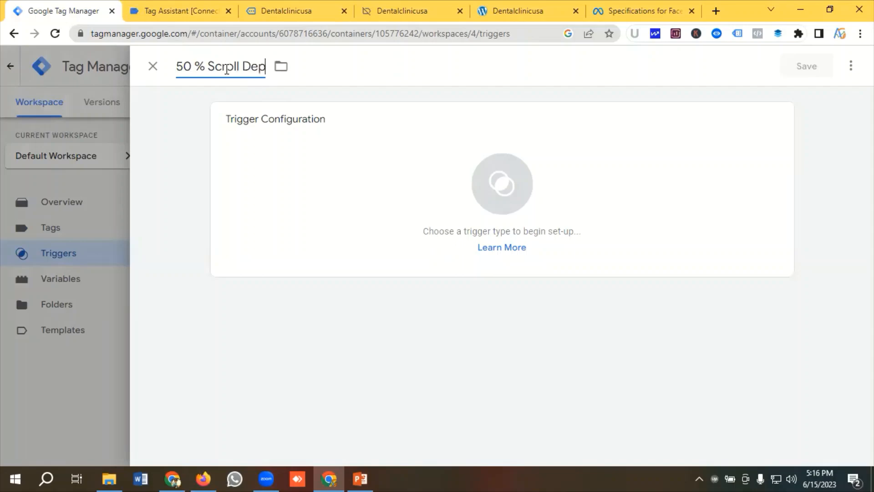
{"action": "type", "text": "th Users"}
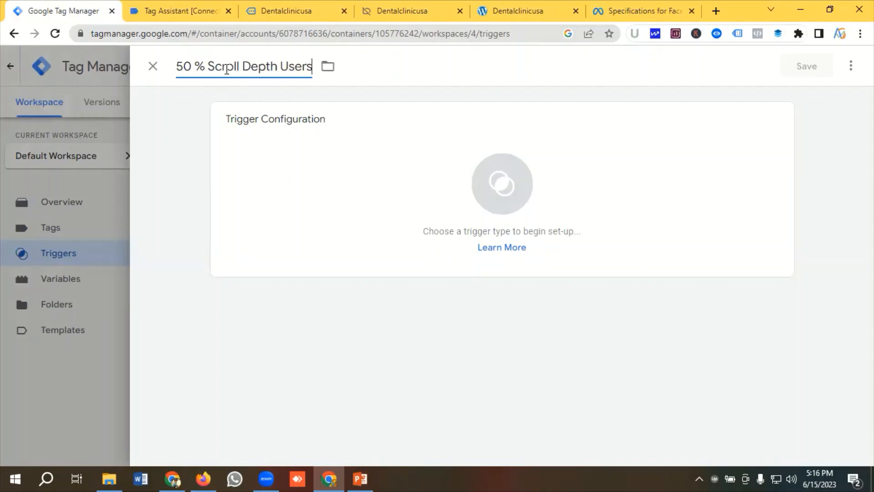
Set the trigger type to Scroll Depth and enable horizontal scroll depths at 50 percent.
{"action": "left_click", "coordinate": [491, 193]}
{"action": "scroll", "coordinate": [562, 215], "scroll_direction": "down", "scroll_amount": 5}
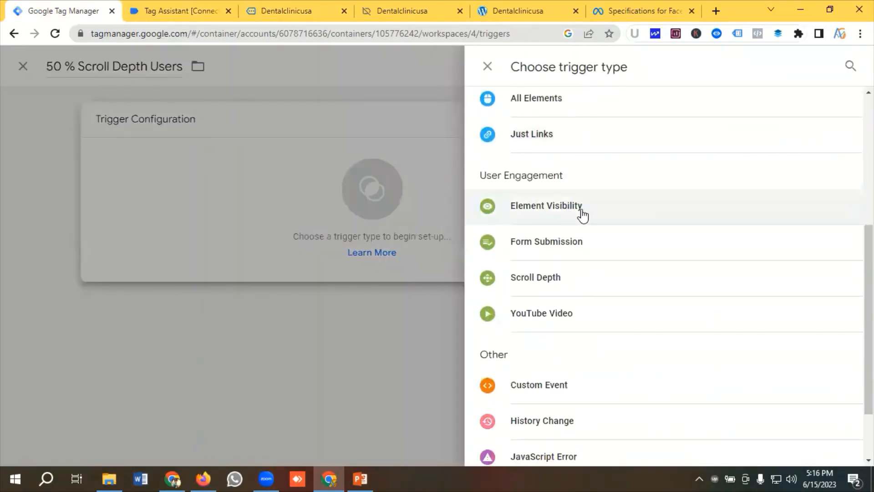
{"action": "left_click", "coordinate": [537, 282]}
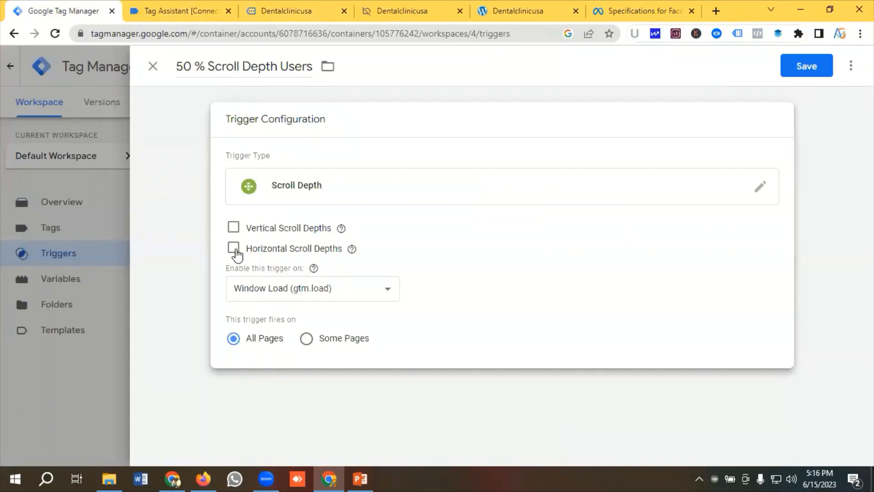
{"action": "left_click", "coordinate": [234, 248]}
{"action": "scroll", "coordinate": [334, 265], "scroll_direction": "down", "scroll_amount": 1}
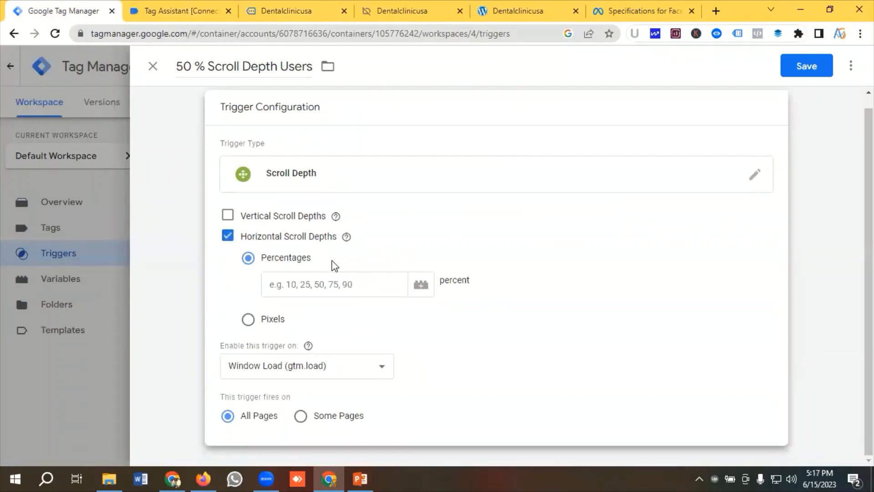
{"action": "left_click", "coordinate": [322, 284]}
{"action": "type", "text": "50"}
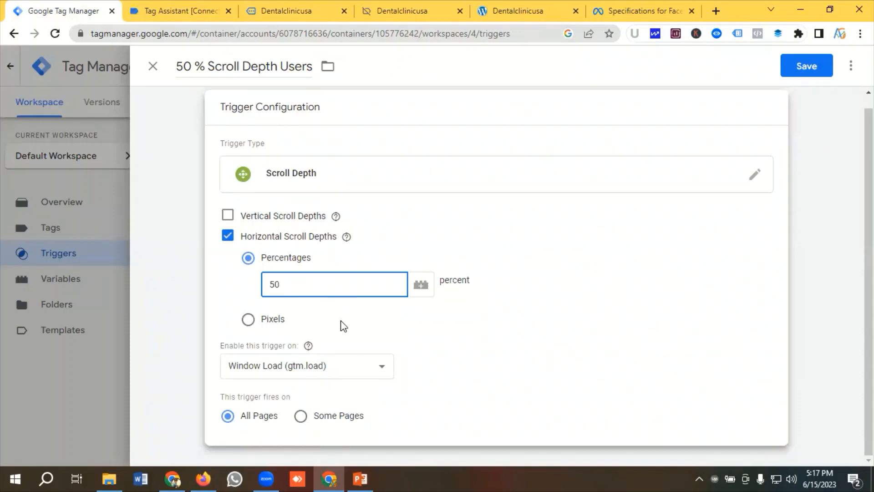
{"action": "left_click", "coordinate": [342, 324]}
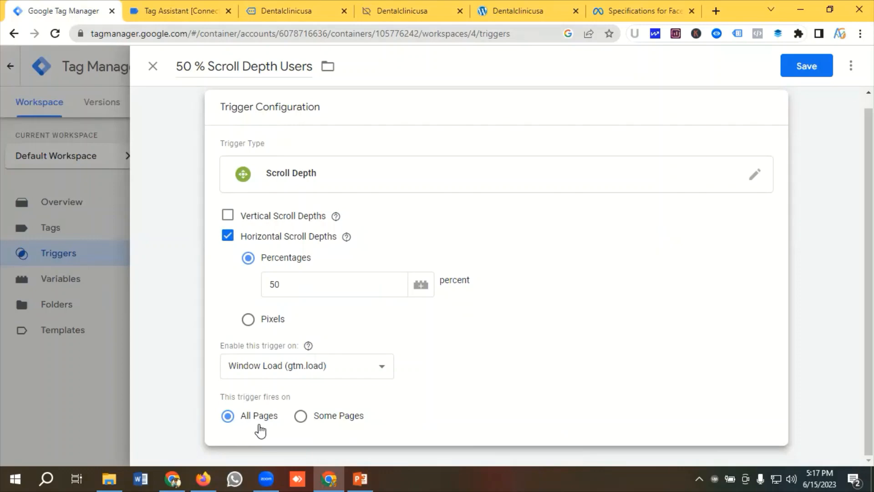
Save the 50 % Scroll Depth Users trigger and go to the container's list of tags.
{"action": "left_click", "coordinate": [801, 78]}
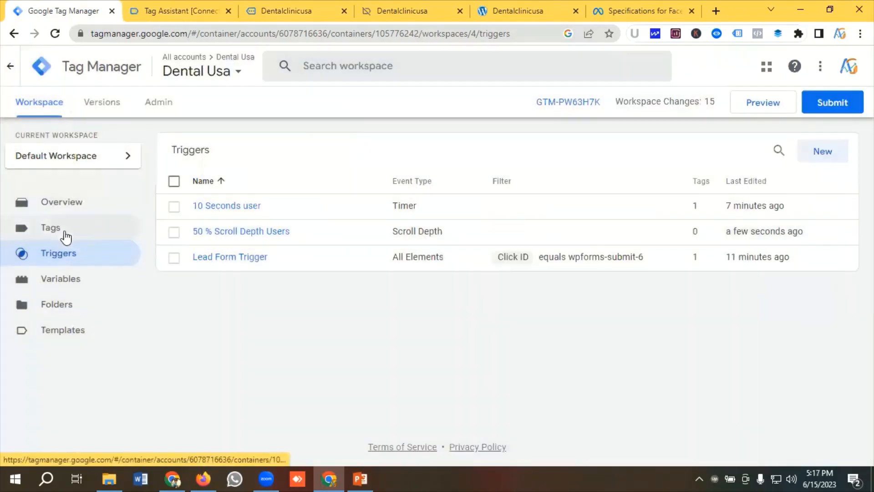
{"action": "left_click", "coordinate": [64, 233]}
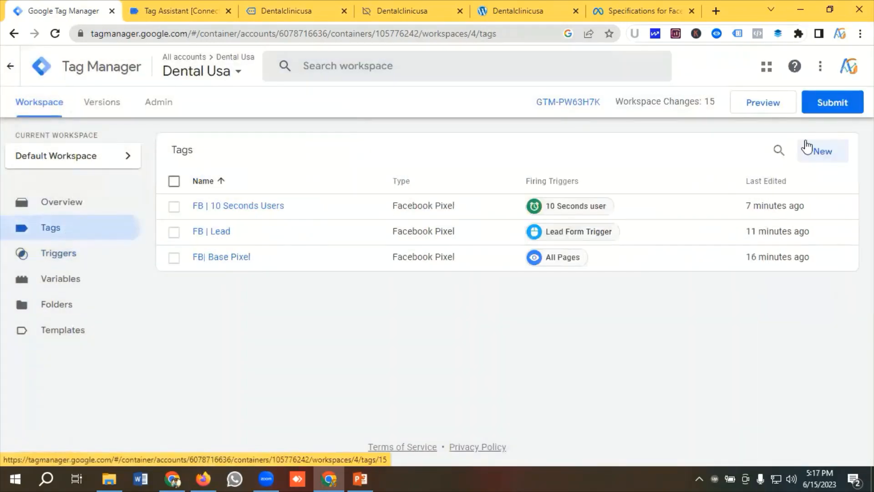
Create a new tag in the Dental Usa container and name it FB | 50% Scroll Depth.
{"action": "left_click", "coordinate": [837, 156]}
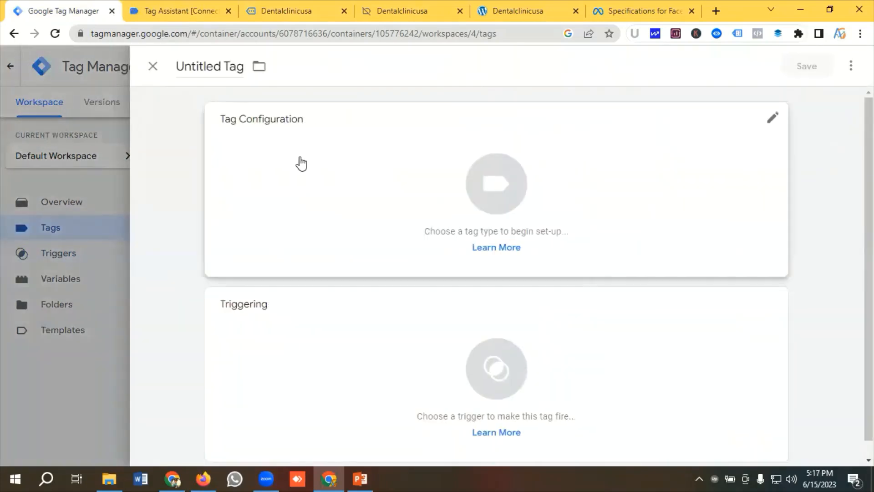
{"action": "left_click", "coordinate": [195, 68]}
{"action": "key", "text": "BackSpace"}
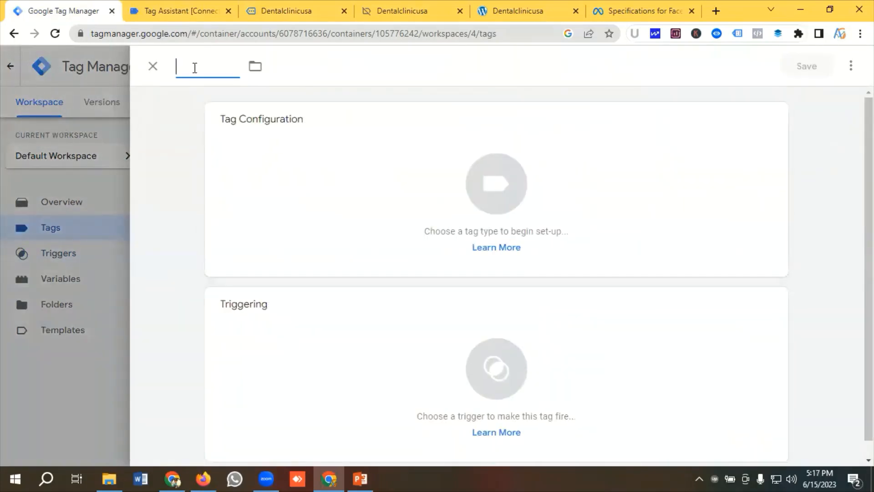
{"action": "type", "text": "FB |"}
{"action": "type", "text": "50% Sc"}
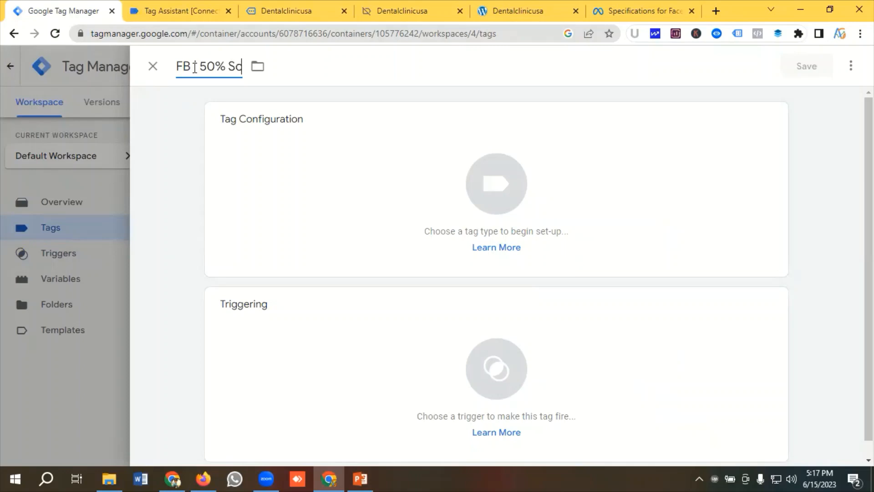
{"action": "type", "text": "roll Depth"}
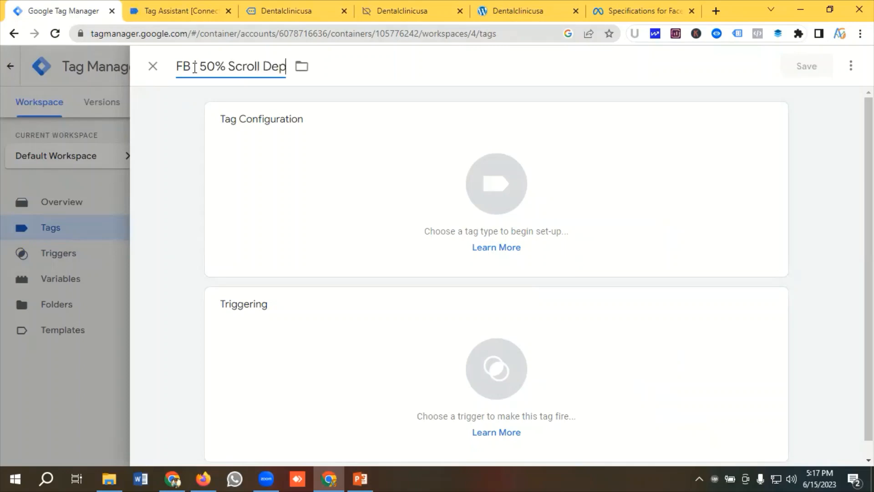
Set the tag type to Facebook Pixel and use the Facebook Pixel Id variable as its pixel ID.
{"action": "left_click", "coordinate": [497, 185]}
{"action": "scroll", "coordinate": [614, 203], "scroll_direction": "down", "scroll_amount": 7}
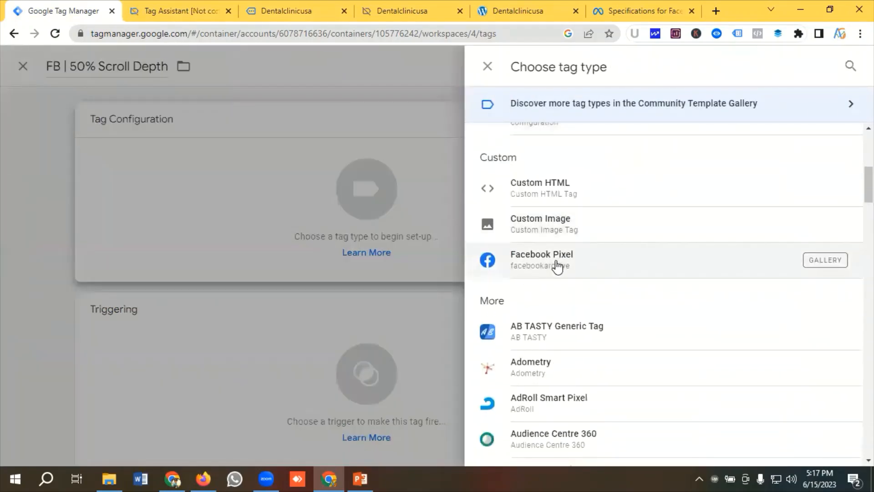
{"action": "left_click", "coordinate": [592, 259]}
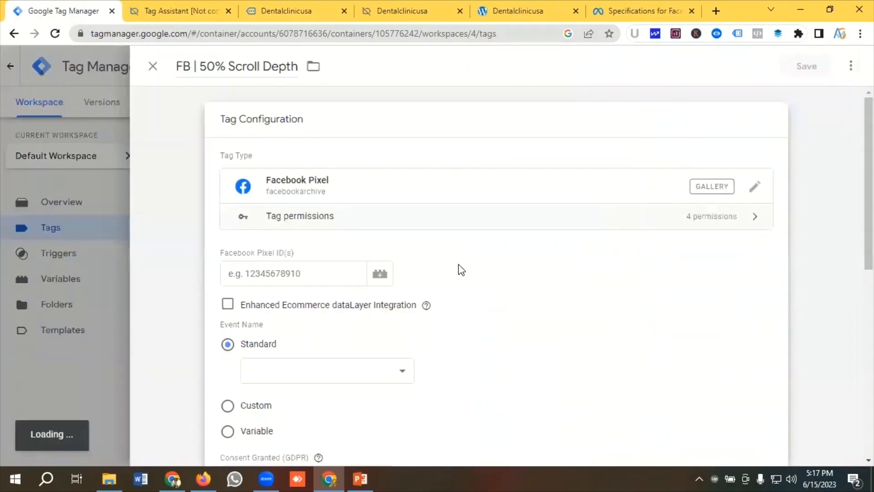
{"action": "left_click", "coordinate": [300, 275]}
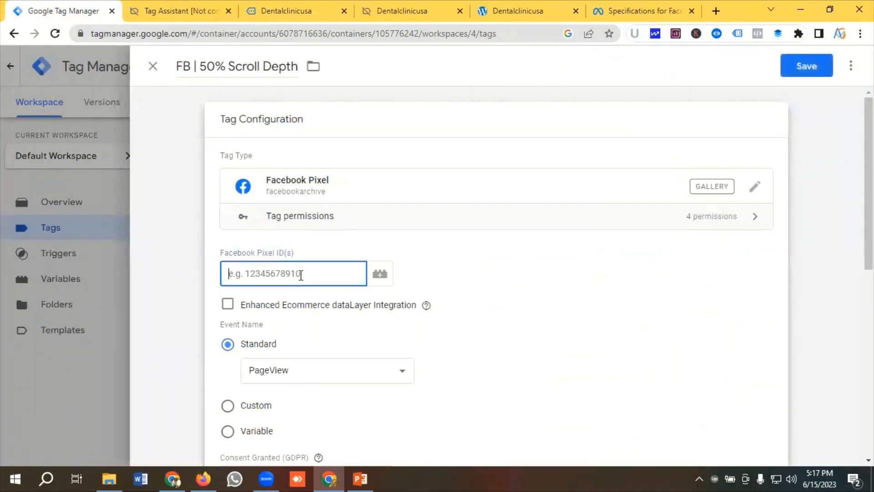
{"action": "left_click", "coordinate": [380, 276]}
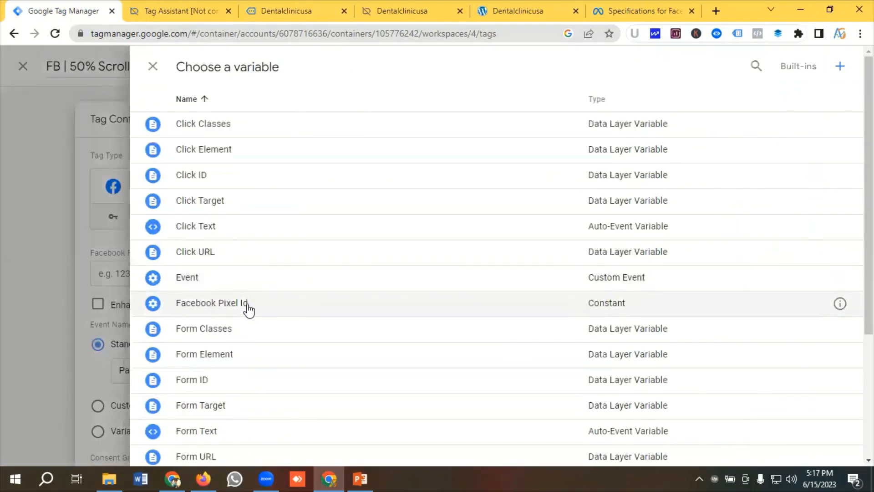
{"action": "left_click", "coordinate": [248, 304]}
Give the tag a custom event name for 50% scroll depth users, written without spaces, in place of a standard event.
{"action": "scroll", "coordinate": [358, 242], "scroll_direction": "down", "scroll_amount": 3}
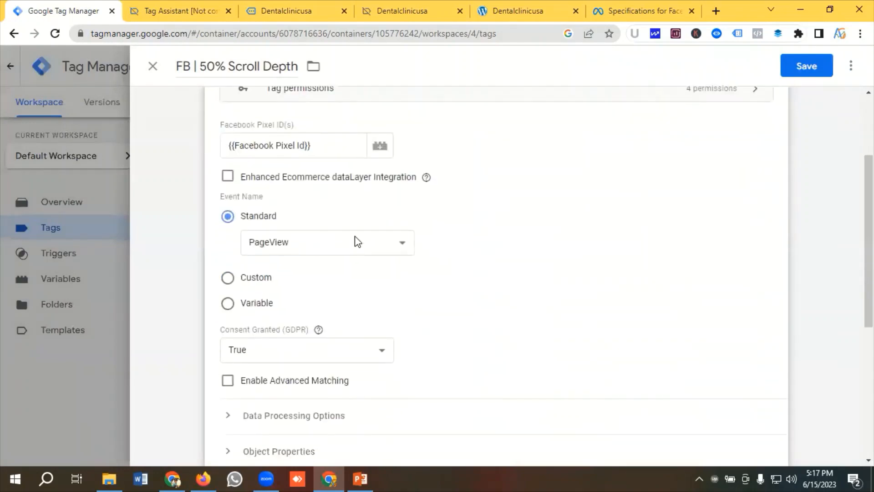
{"action": "left_click", "coordinate": [302, 243]}
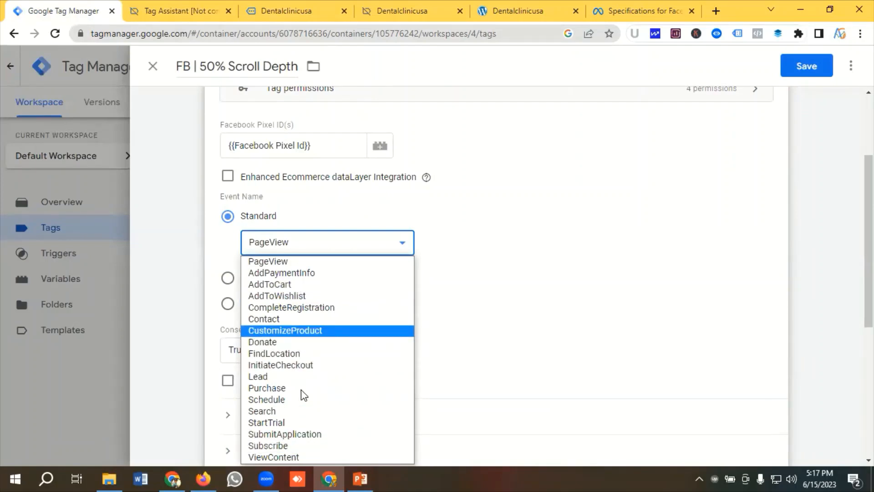
{"action": "left_click", "coordinate": [215, 242]}
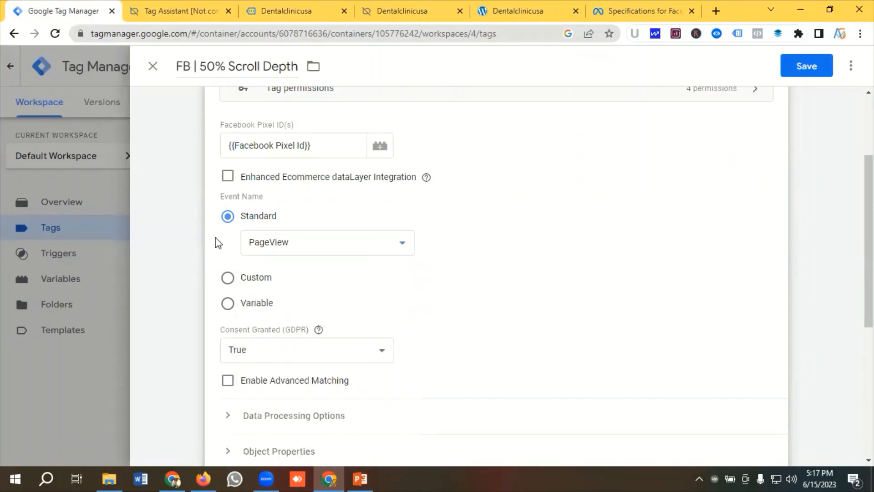
{"action": "left_click", "coordinate": [248, 285]}
{"action": "left_click", "coordinate": [270, 266]}
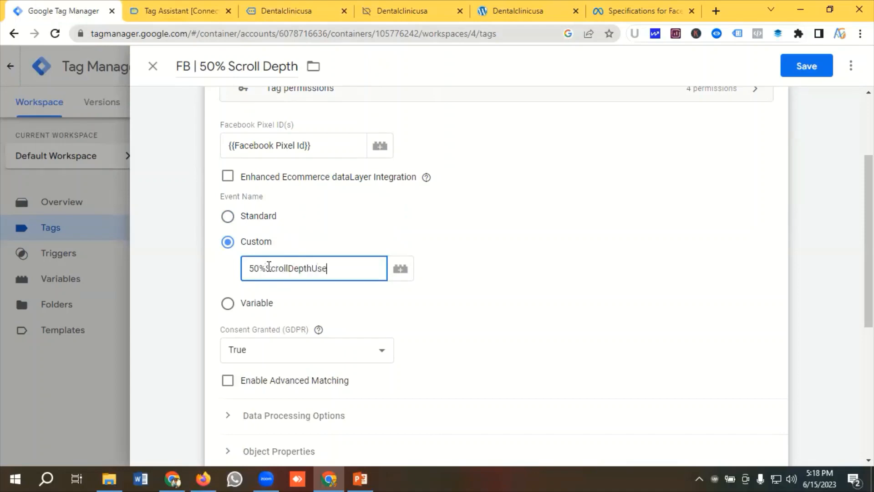
Assign the 50 % Scroll Depth Users trigger to the tag and save it.
{"action": "scroll", "coordinate": [287, 268], "scroll_direction": "down", "scroll_amount": 6}
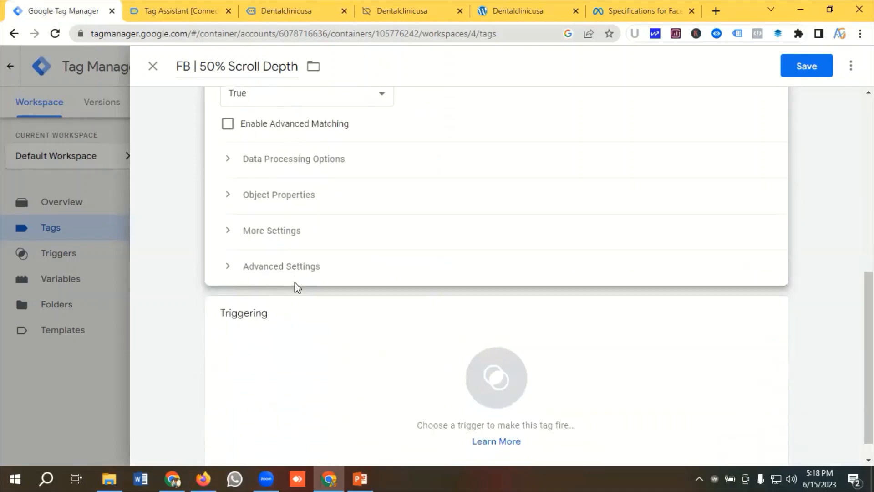
{"action": "left_click", "coordinate": [302, 332]}
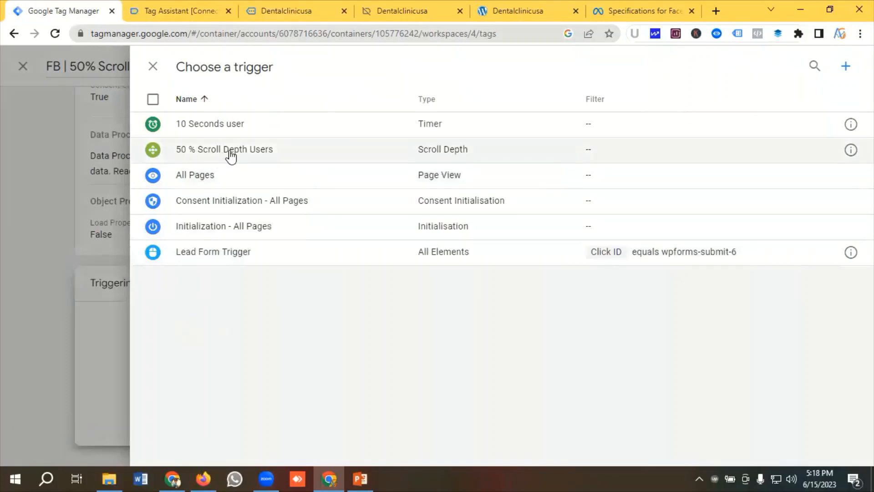
{"action": "left_click", "coordinate": [231, 155]}
{"action": "left_click", "coordinate": [803, 66]}
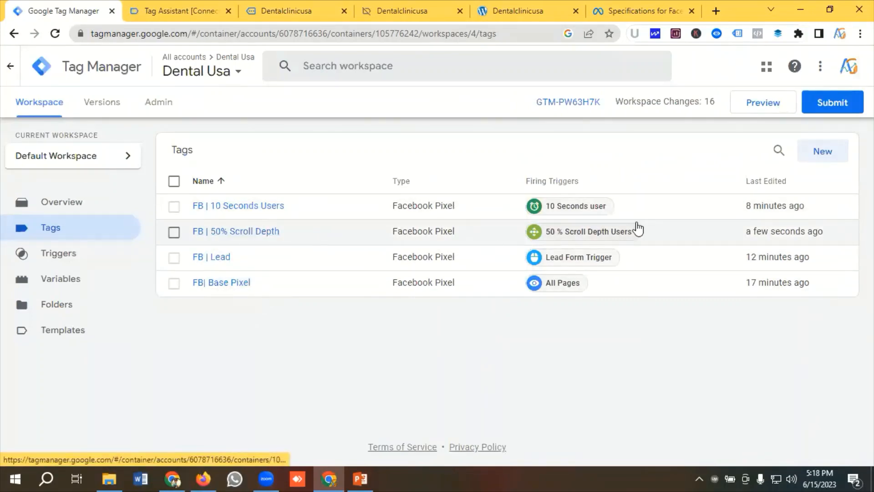
Preview the container on the connected clinic site, scroll through the whole page and check in Tag Assistant which tags fired.
{"action": "left_click", "coordinate": [770, 109]}
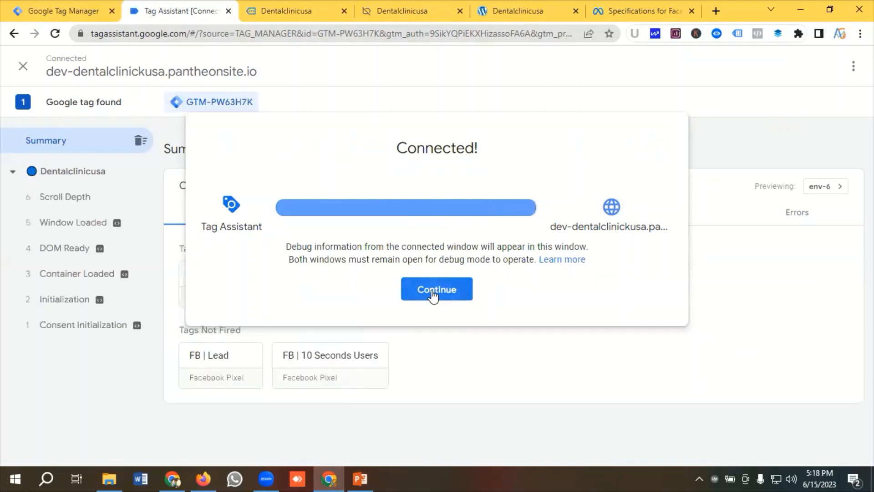
{"action": "left_click", "coordinate": [437, 291]}
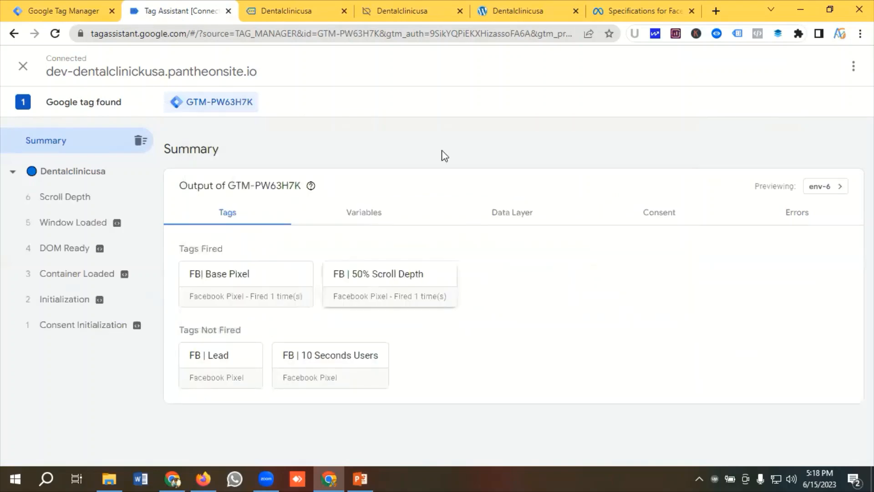
{"action": "left_click", "coordinate": [300, 11]}
{"action": "scroll", "coordinate": [383, 255], "scroll_direction": "down", "scroll_amount": 15}
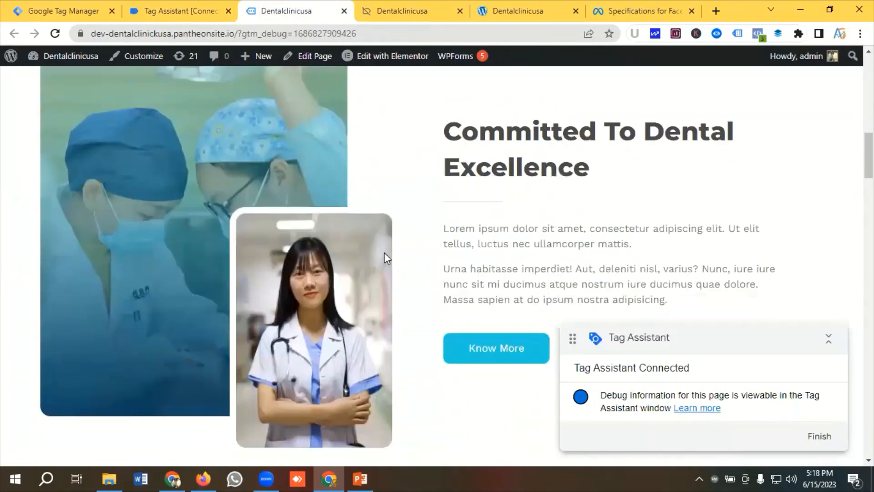
{"action": "scroll", "coordinate": [385, 255], "scroll_direction": "down", "scroll_amount": 15}
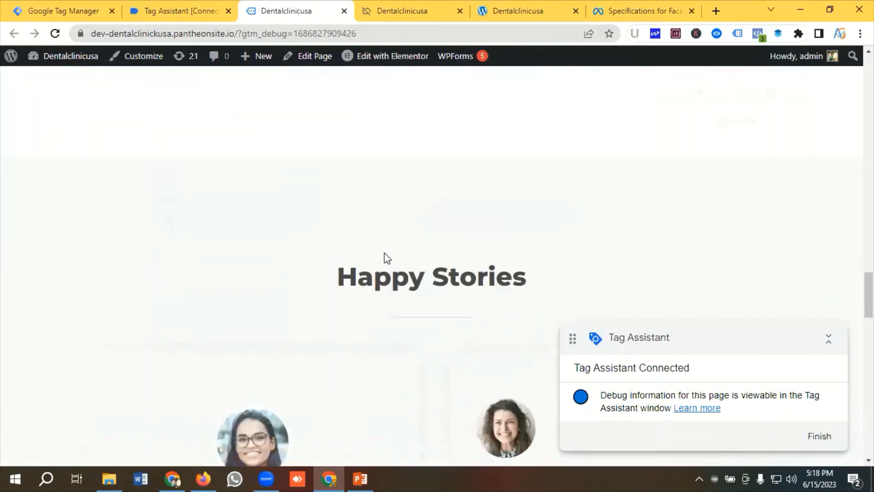
{"action": "scroll", "coordinate": [384, 255], "scroll_direction": "down", "scroll_amount": 4}
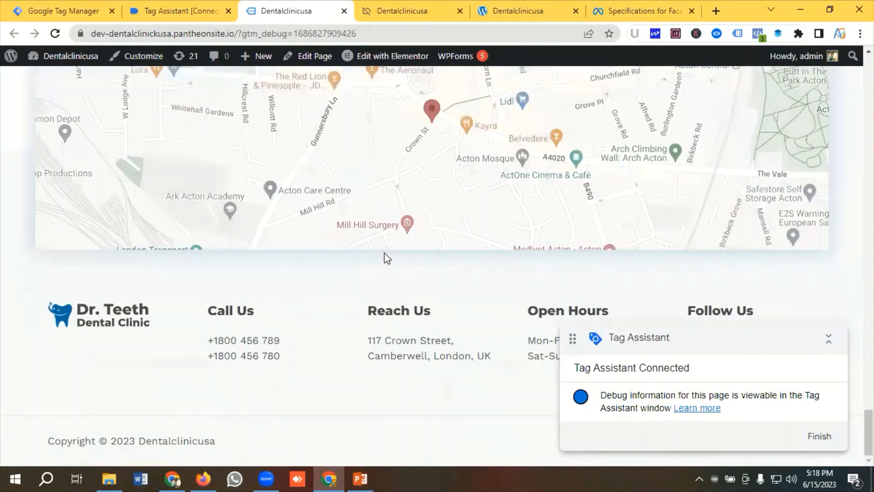
{"action": "scroll", "coordinate": [385, 255], "scroll_direction": "up", "scroll_amount": 12}
{"action": "scroll", "coordinate": [387, 254], "scroll_direction": "up", "scroll_amount": 20}
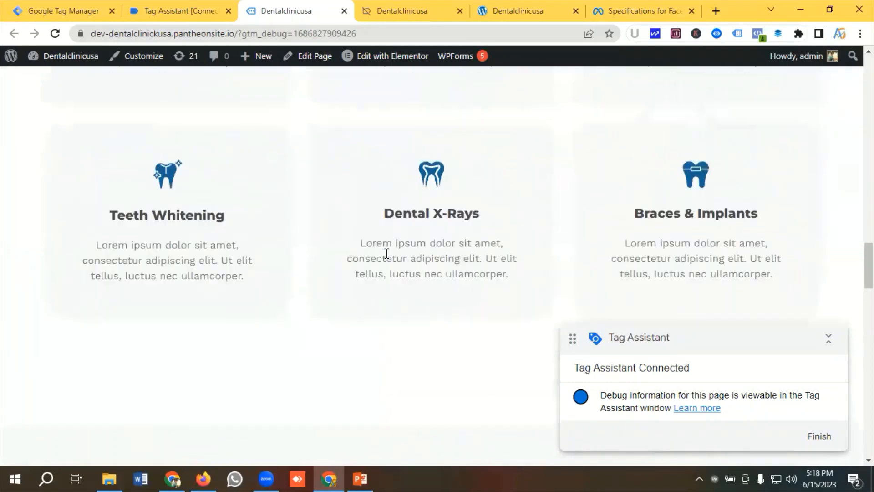
{"action": "scroll", "coordinate": [386, 253], "scroll_direction": "down", "scroll_amount": 20}
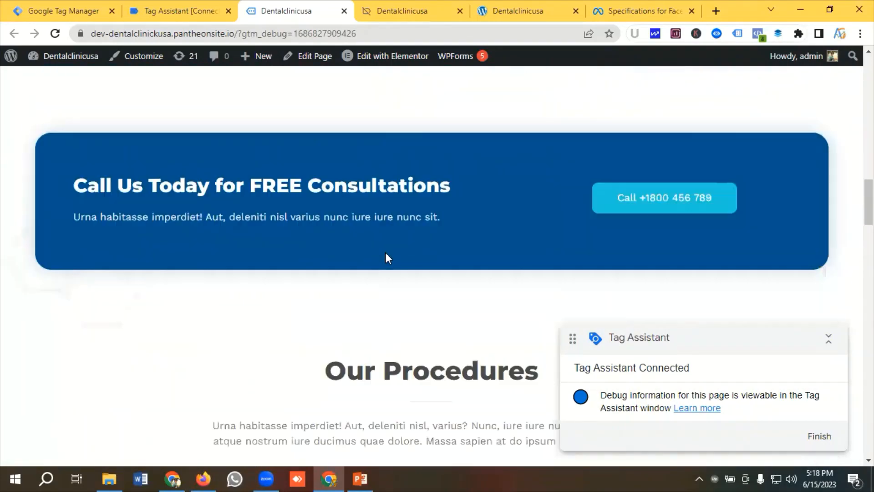
{"action": "left_click", "coordinate": [182, 4]}
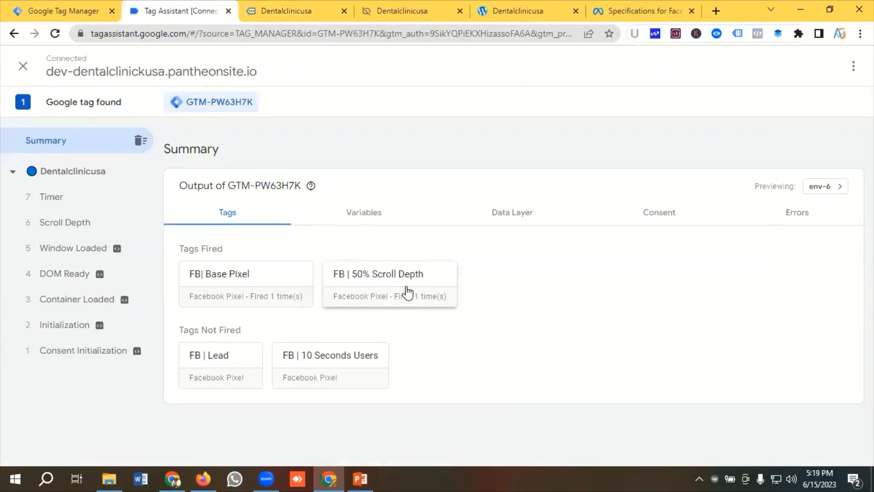
Return to the clinic page and autofill the consultation form with the visitor's first and last name, phone and e-mail.
{"action": "left_click", "coordinate": [281, 6]}
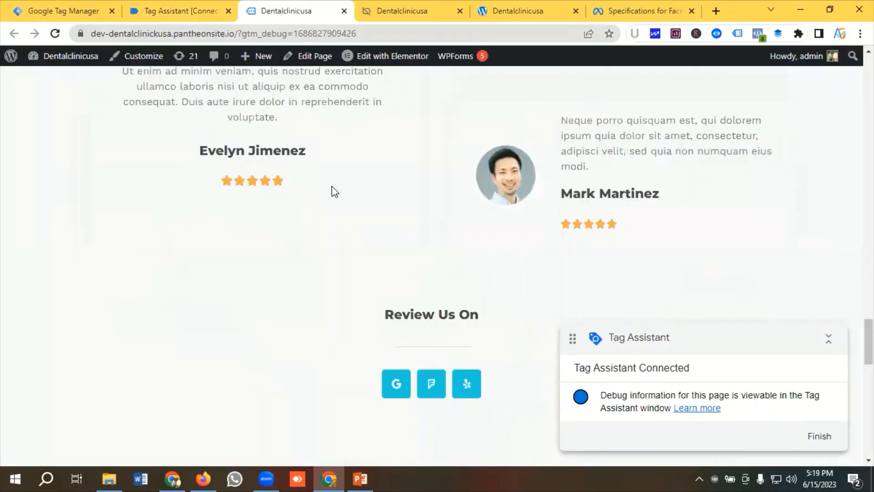
{"action": "scroll", "coordinate": [384, 257], "scroll_direction": "down", "scroll_amount": 10}
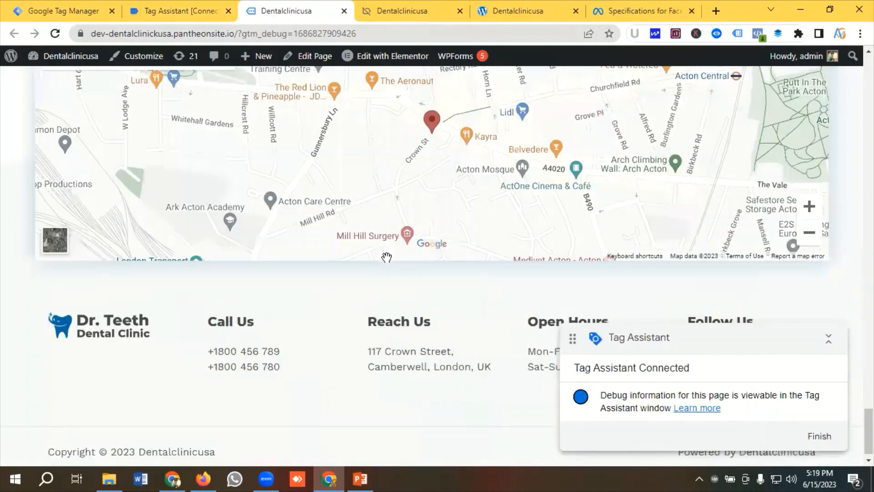
{"action": "scroll", "coordinate": [387, 258], "scroll_direction": "up", "scroll_amount": 15}
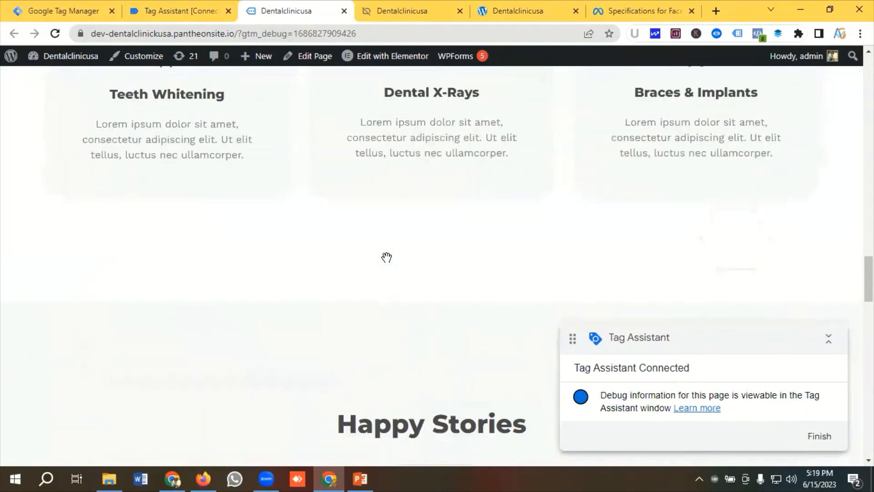
{"action": "scroll", "coordinate": [387, 257], "scroll_direction": "up", "scroll_amount": 15}
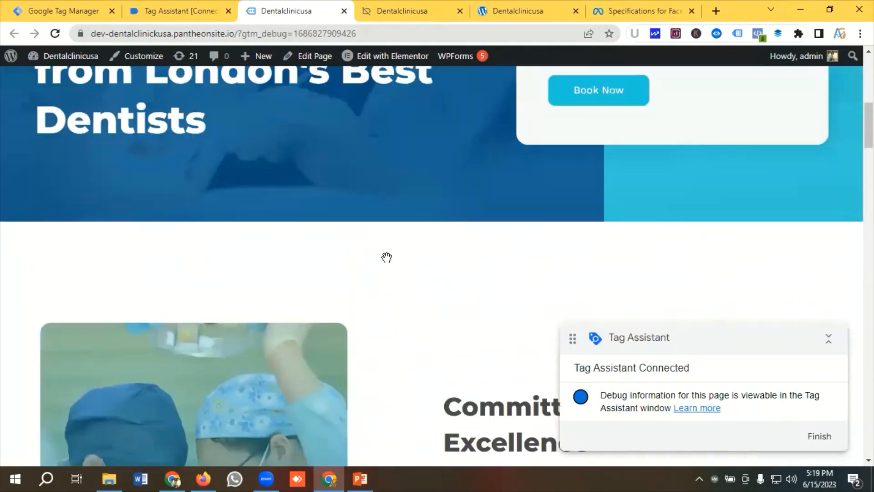
{"action": "scroll", "coordinate": [387, 258], "scroll_direction": "up", "scroll_amount": 6}
{"action": "scroll", "coordinate": [420, 254], "scroll_direction": "down", "scroll_amount": 3}
{"action": "scroll", "coordinate": [505, 228], "scroll_direction": "up", "scroll_amount": 4}
{"action": "scroll", "coordinate": [601, 189], "scroll_direction": "down", "scroll_amount": 2}
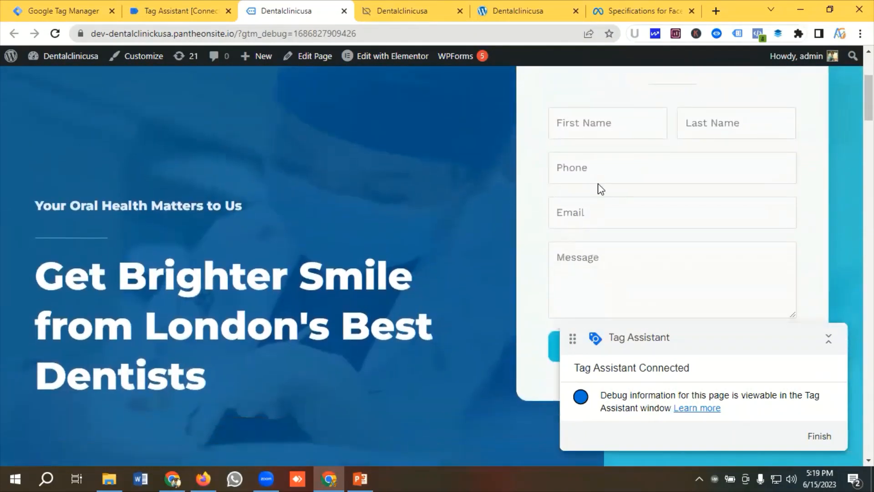
{"action": "left_click", "coordinate": [635, 121]}
{"action": "left_click", "coordinate": [631, 161]}
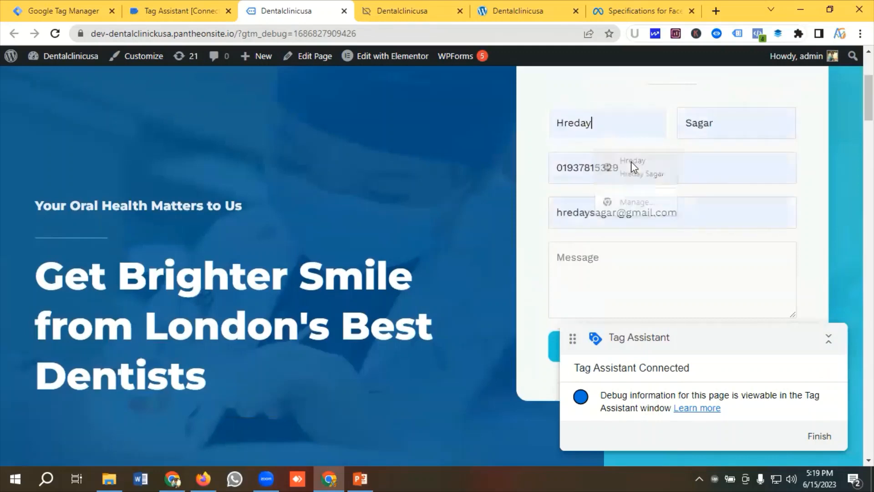
Enter Demo as the message and submit the consultation form.
{"action": "scroll", "coordinate": [595, 179], "scroll_direction": "down", "scroll_amount": 1}
{"action": "left_click", "coordinate": [589, 189]}
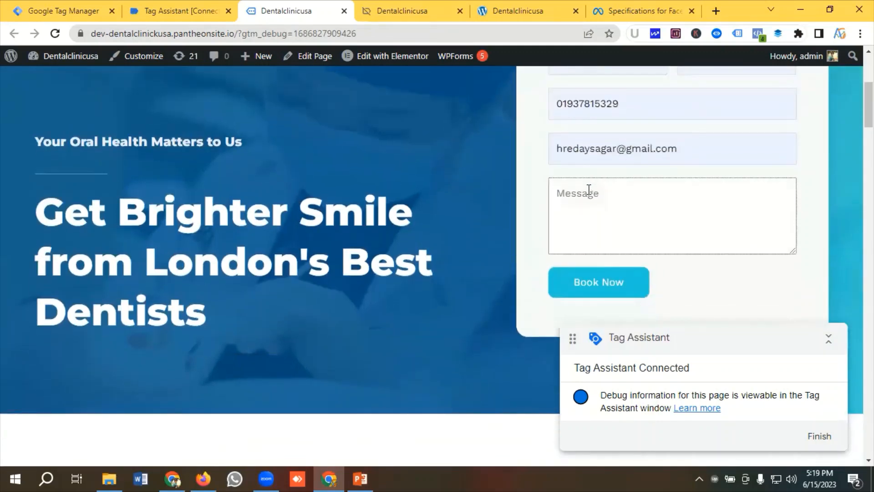
{"action": "type", "text": "Demo"}
{"action": "scroll", "coordinate": [589, 189], "scroll_direction": "down", "scroll_amount": 1}
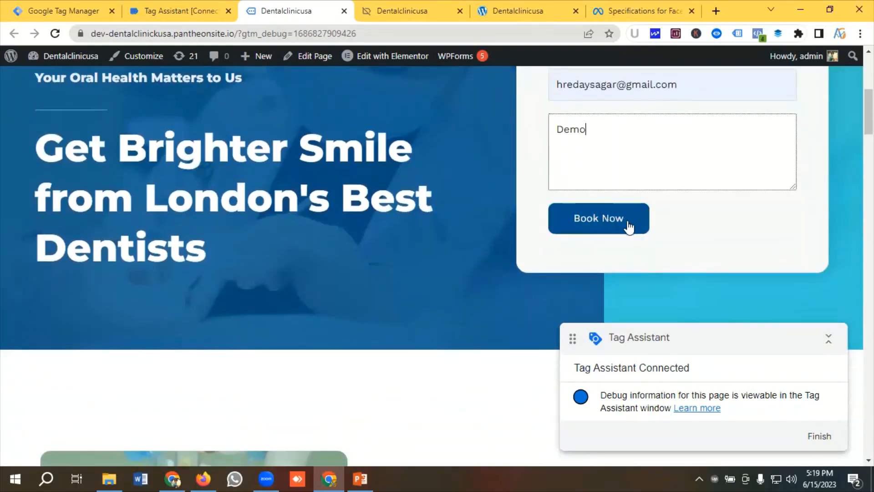
{"action": "left_click", "coordinate": [595, 224]}
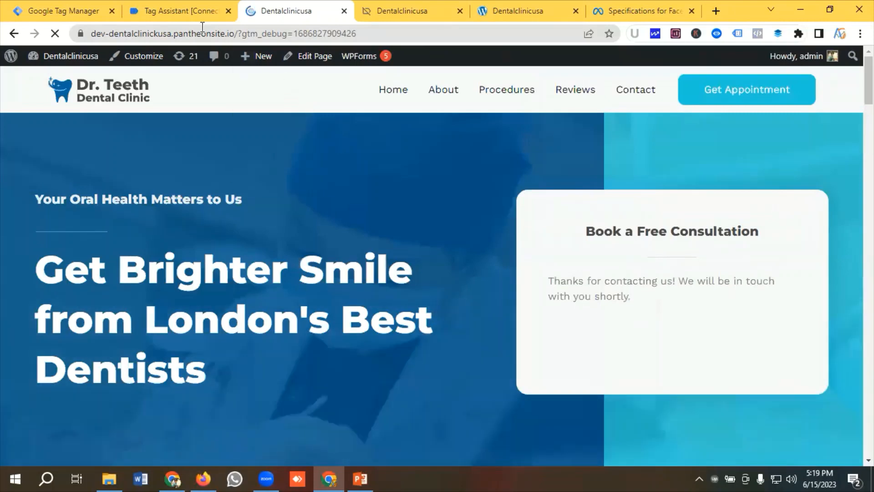
Check the fired tags in the Tag Assistant summary and the Dental Clicnic Pixel's overview in Facebook Events Manager in Firefox.
{"action": "left_click", "coordinate": [185, 11]}
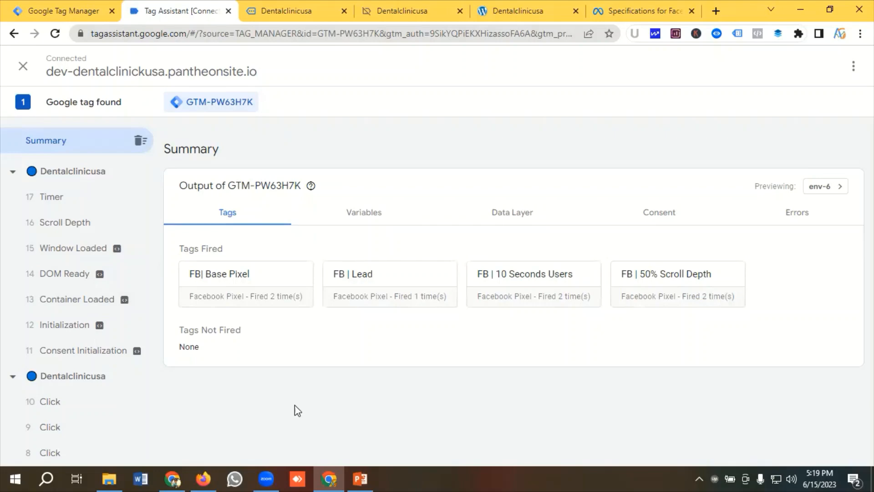
{"action": "left_click", "coordinate": [203, 476]}
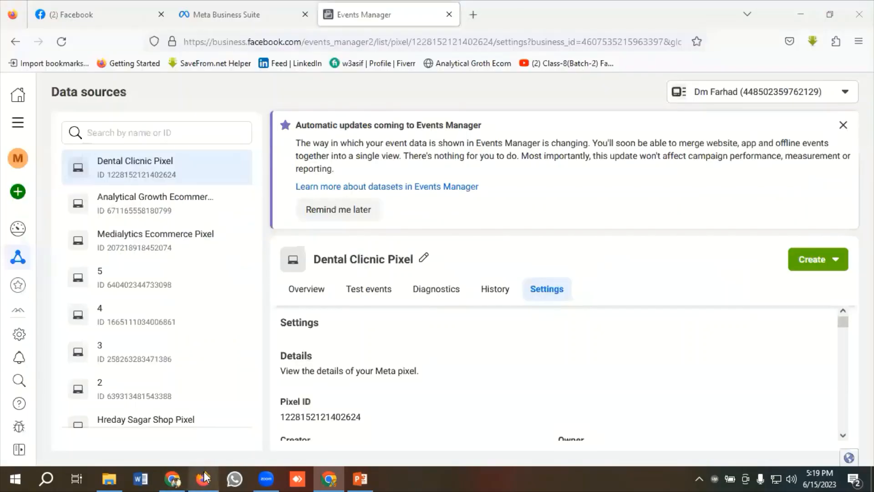
{"action": "left_click", "coordinate": [311, 291]}
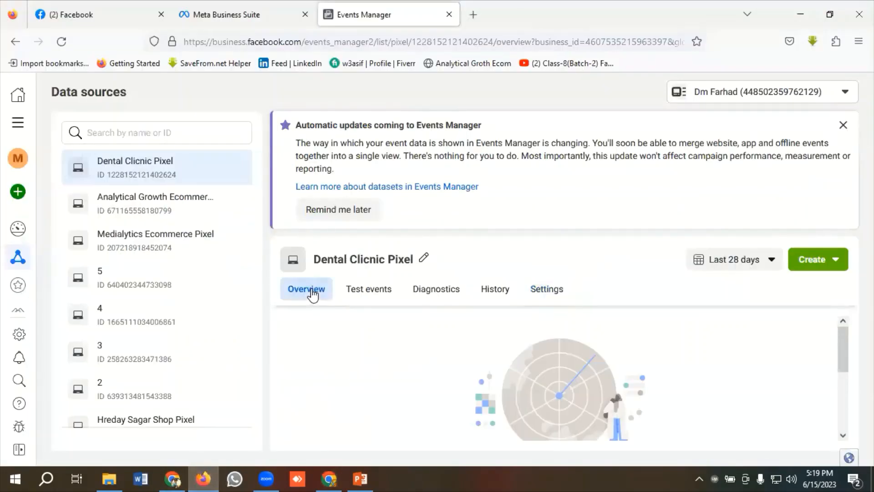
{"action": "scroll", "coordinate": [328, 327], "scroll_direction": "down", "scroll_amount": 3}
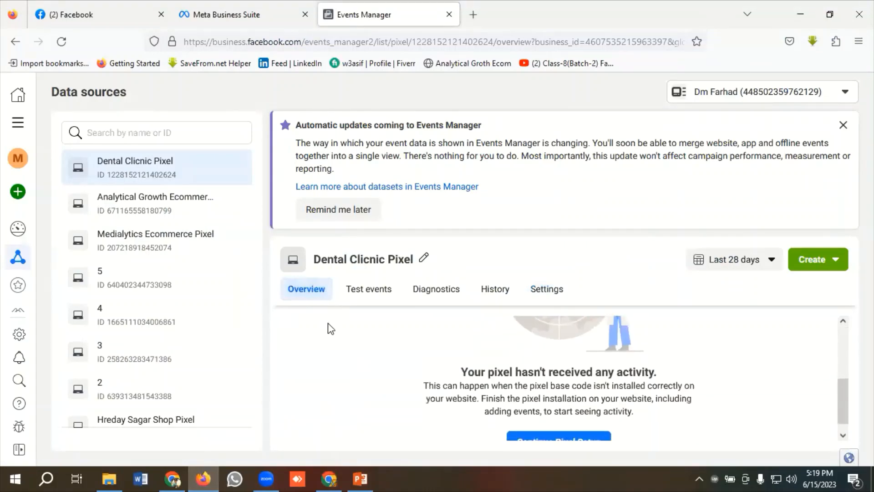
{"action": "scroll", "coordinate": [330, 330], "scroll_direction": "up", "scroll_amount": 3}
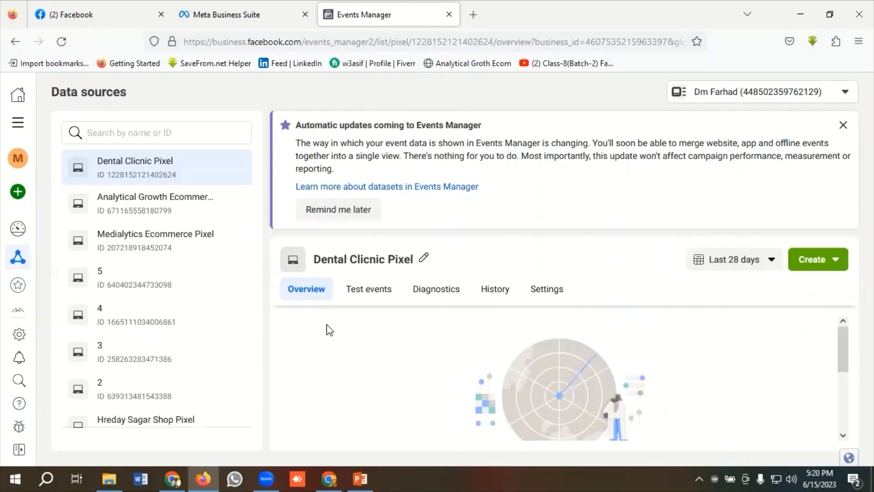
Switch to the Facebook Pixel Setup presentation in PowerPoint and start editing the empty content area of slide 3.
{"action": "left_click", "coordinate": [360, 478]}
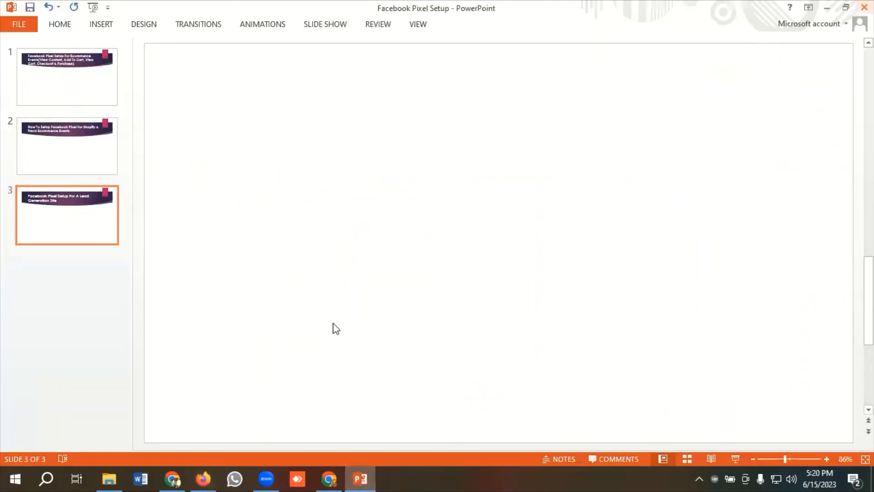
{"action": "left_click", "coordinate": [338, 249]}
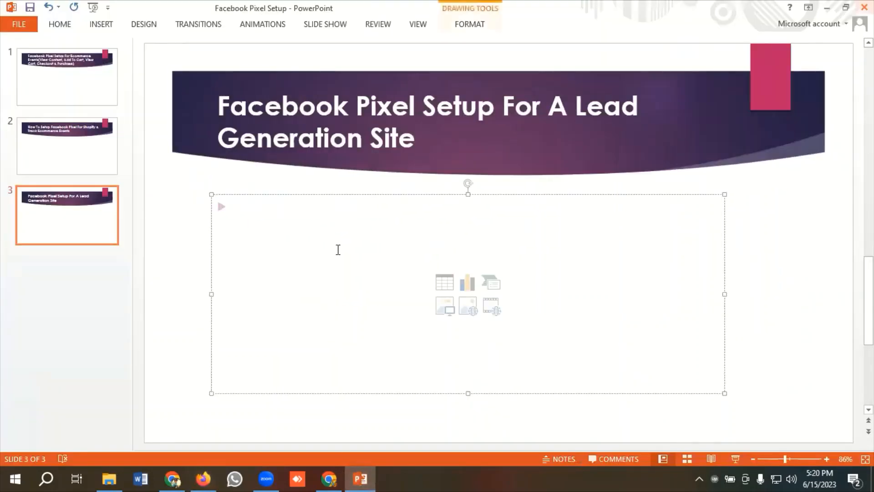